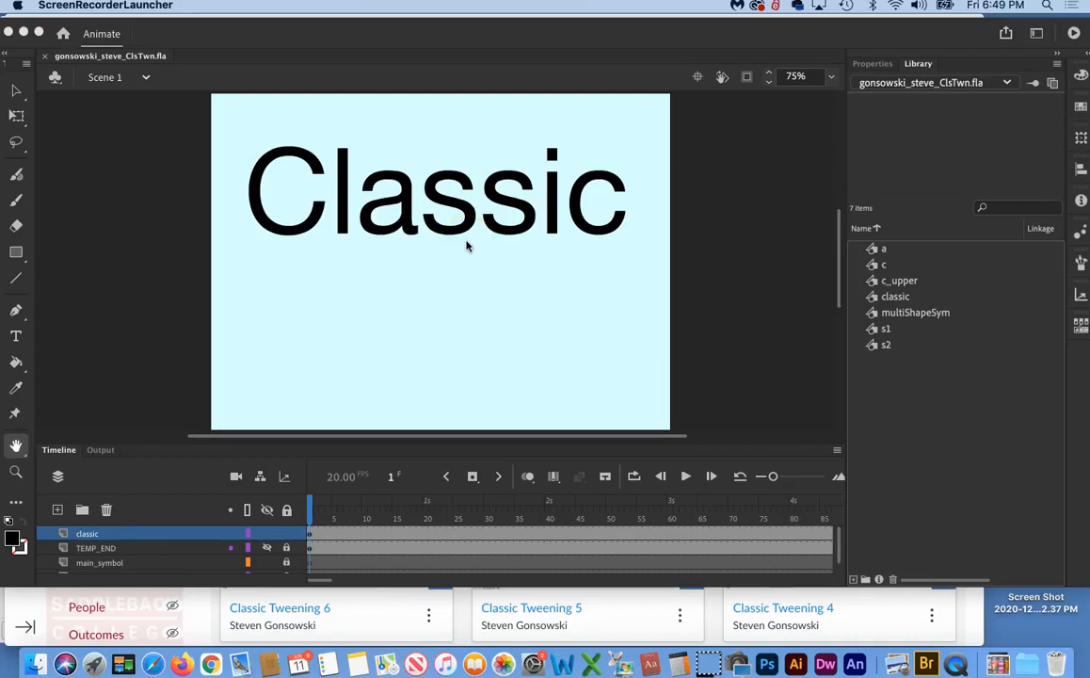
- Select the letters of the word "Classic" on the stage one at a time to examine them as separate objects
click(283, 228)
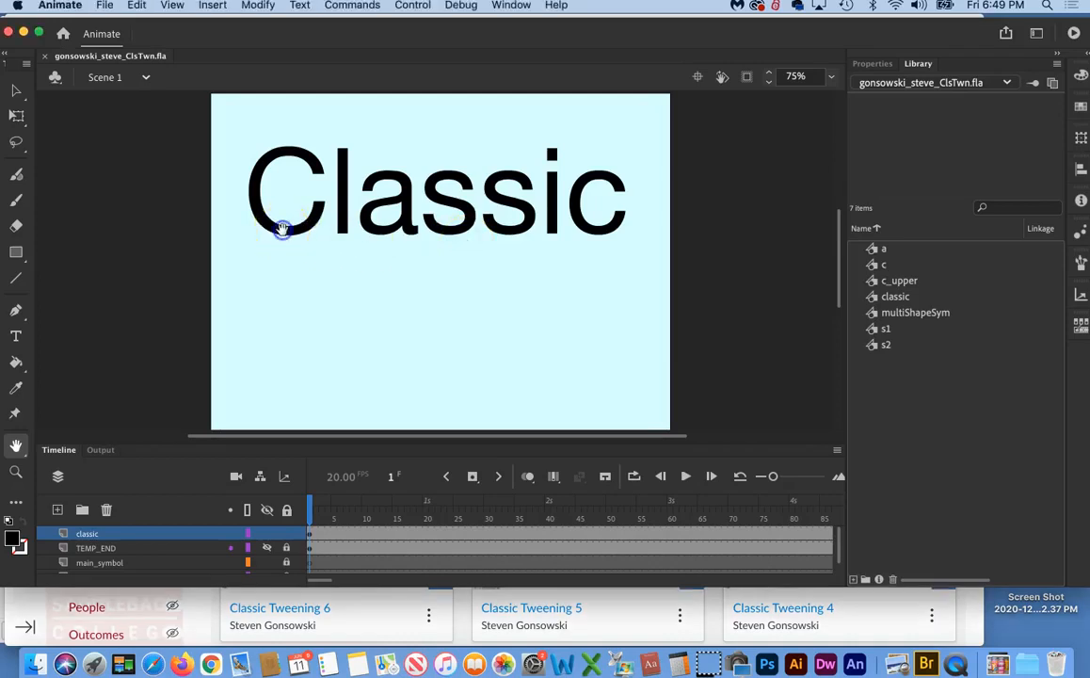
click(16, 91)
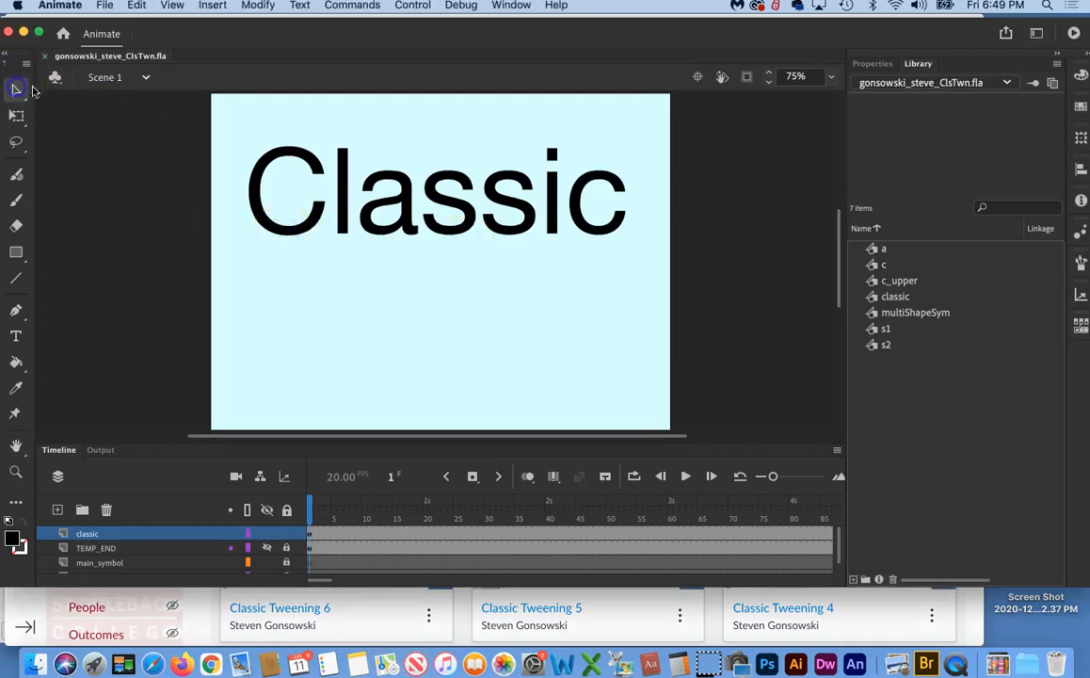
click(406, 226)
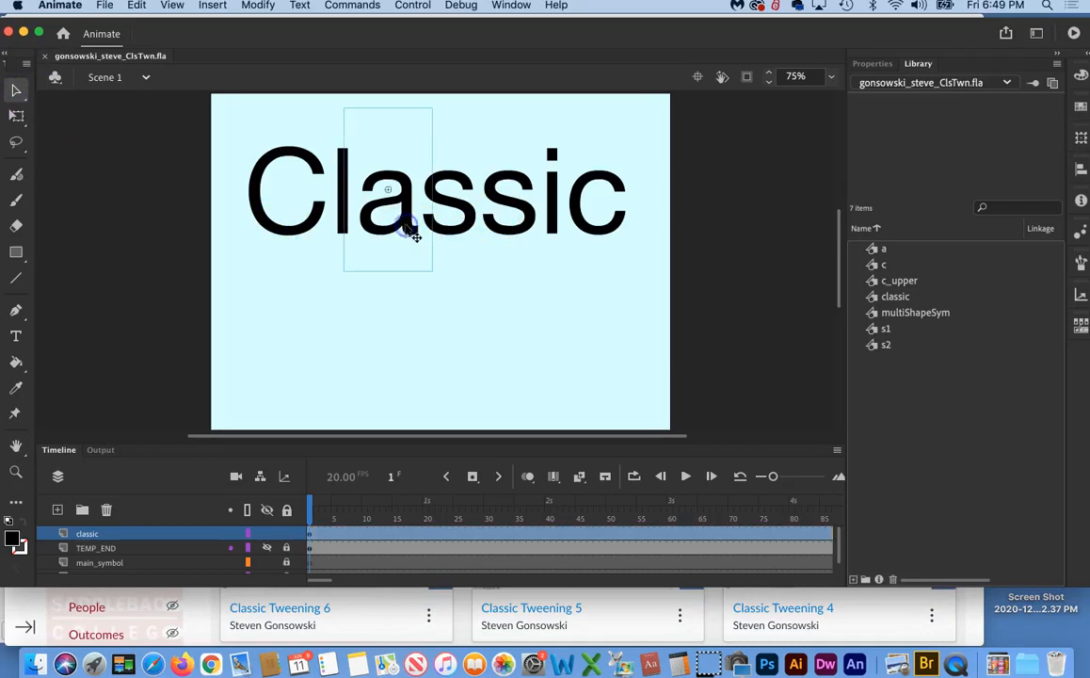
click(470, 228)
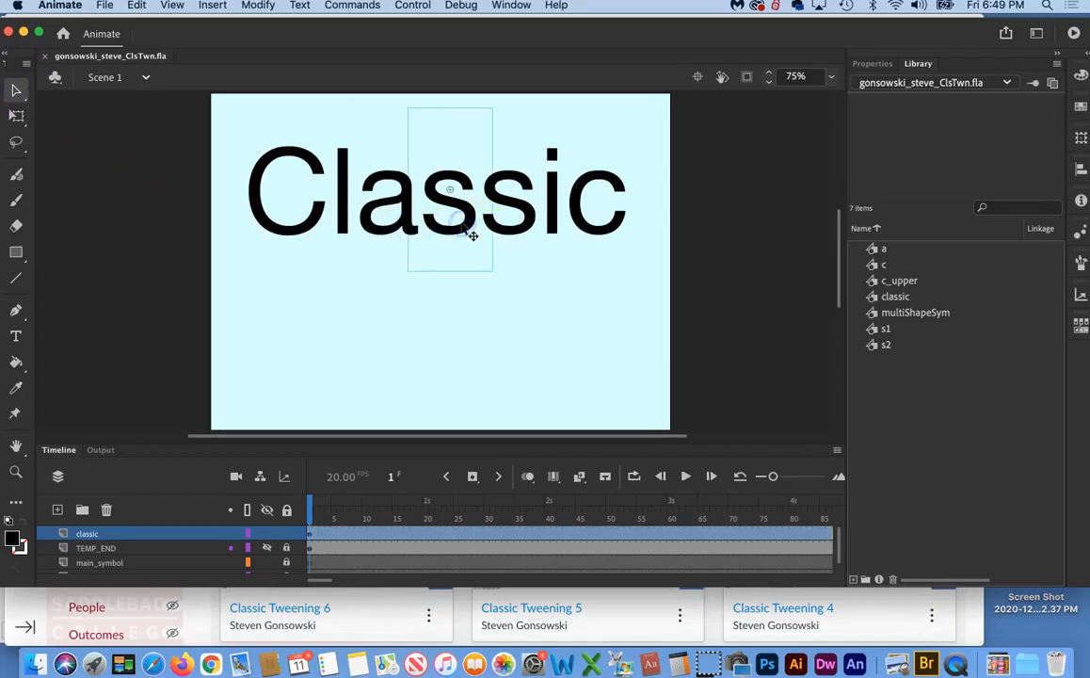
click(526, 235)
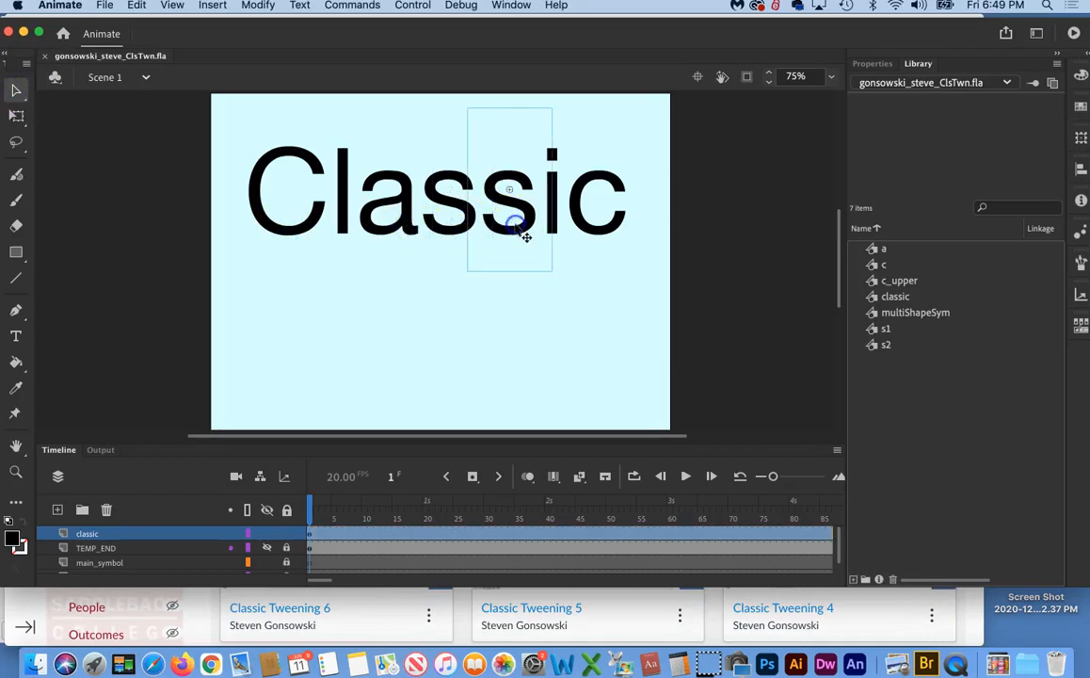
click(343, 229)
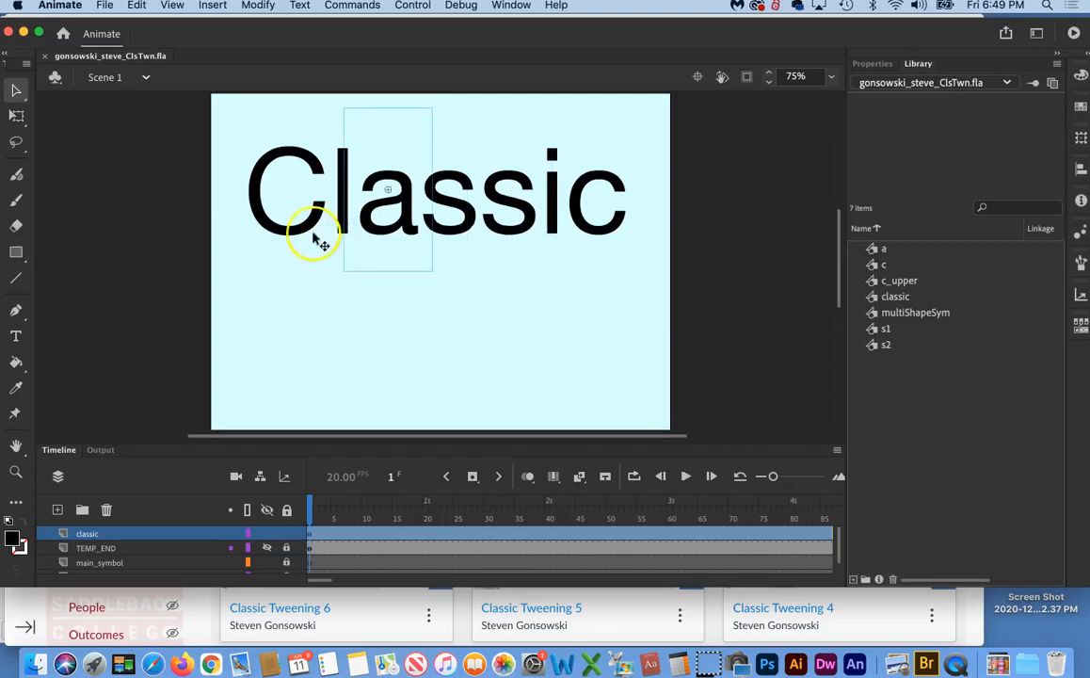
click(328, 225)
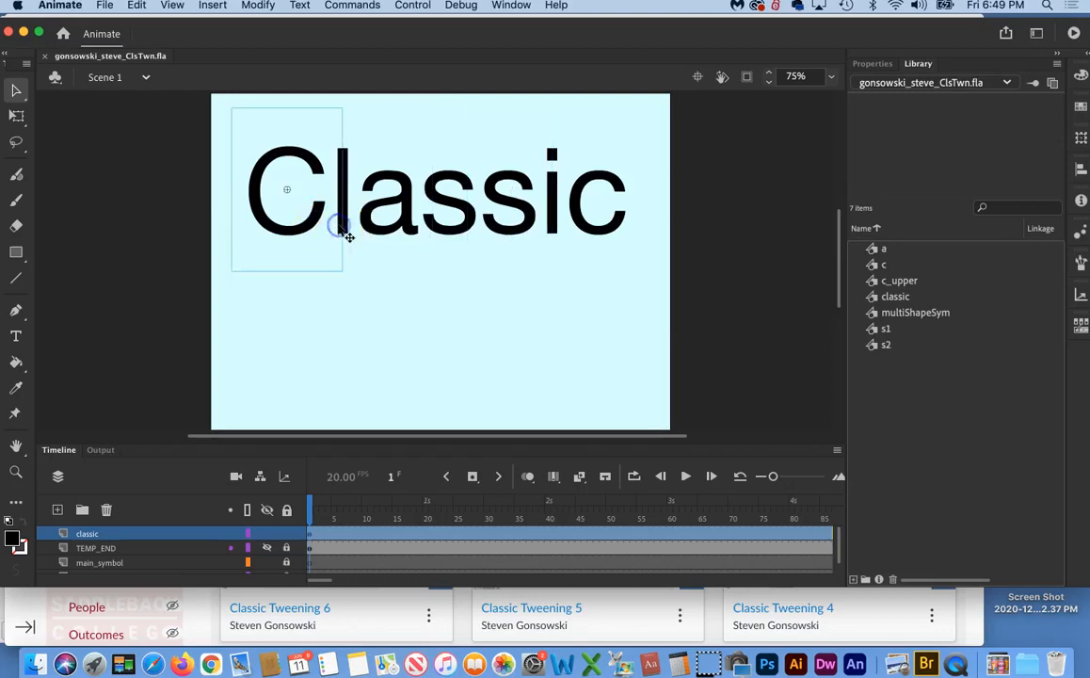
click(554, 224)
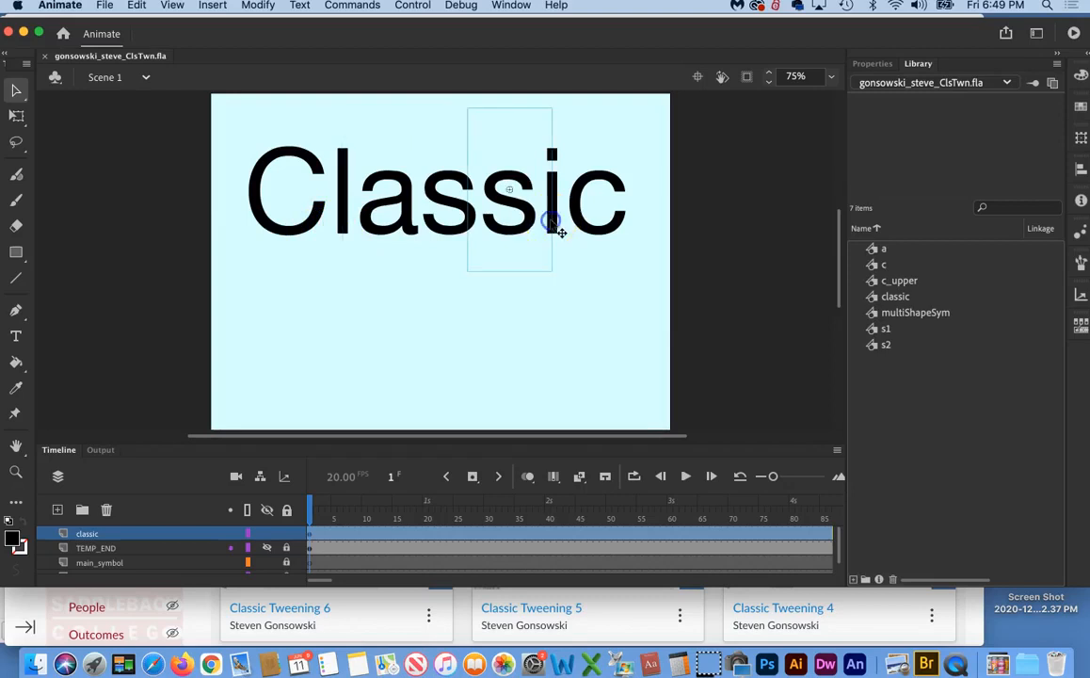
click(562, 223)
- Select all the letters of "Classic" and distribute them to separate layers
drag(249, 274, 626, 120)
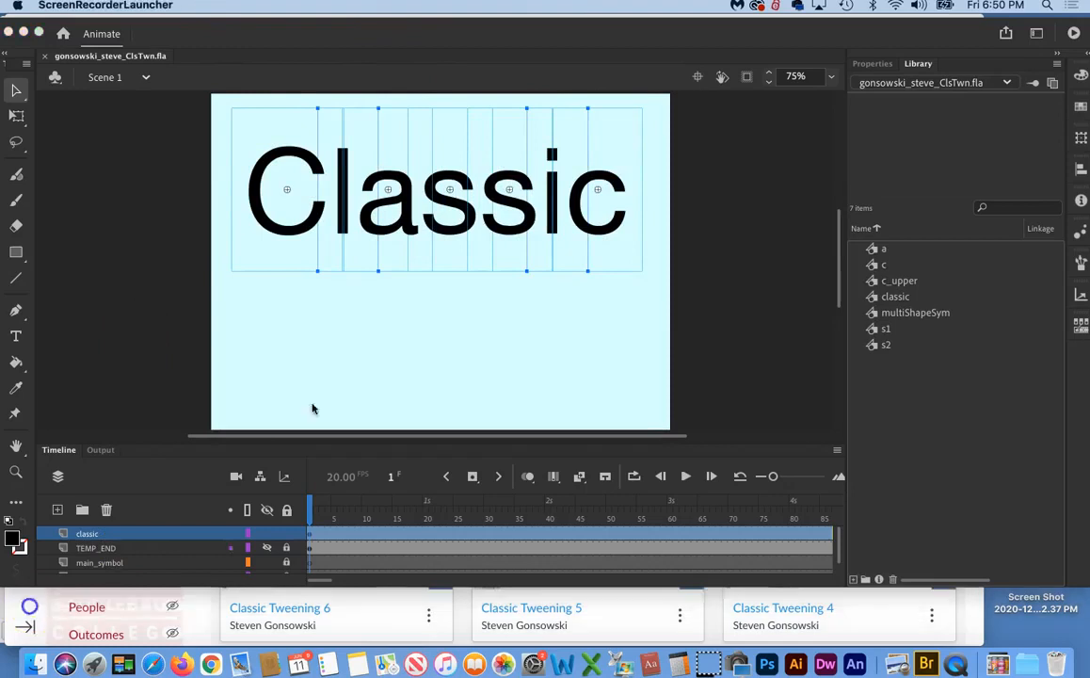
click(257, 5)
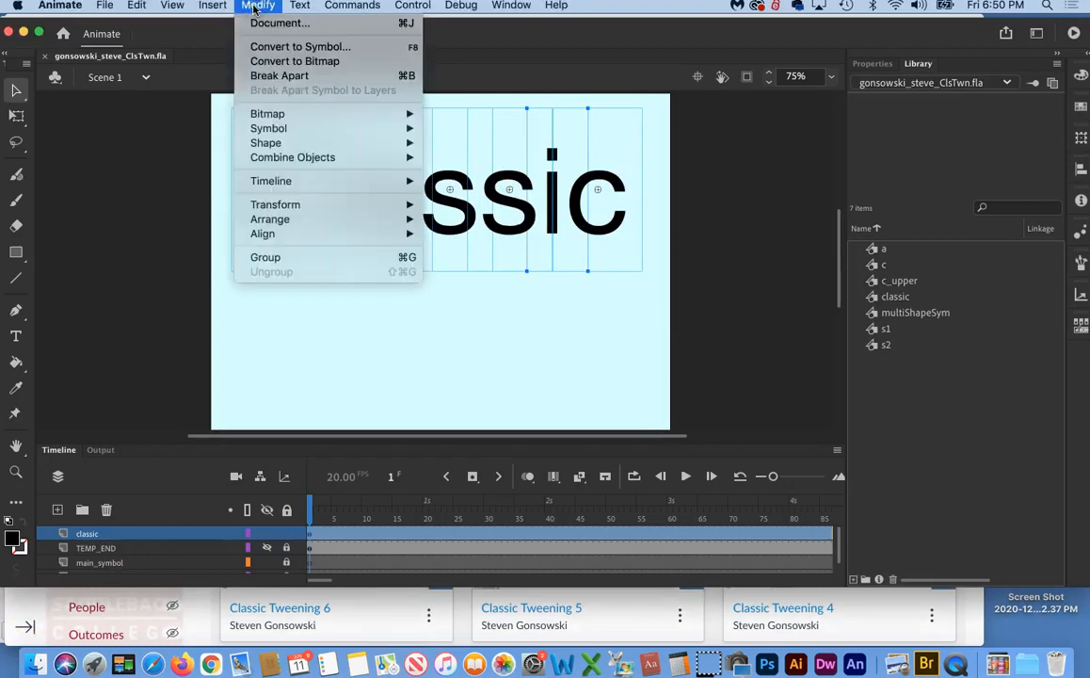
mouse_move(311, 182)
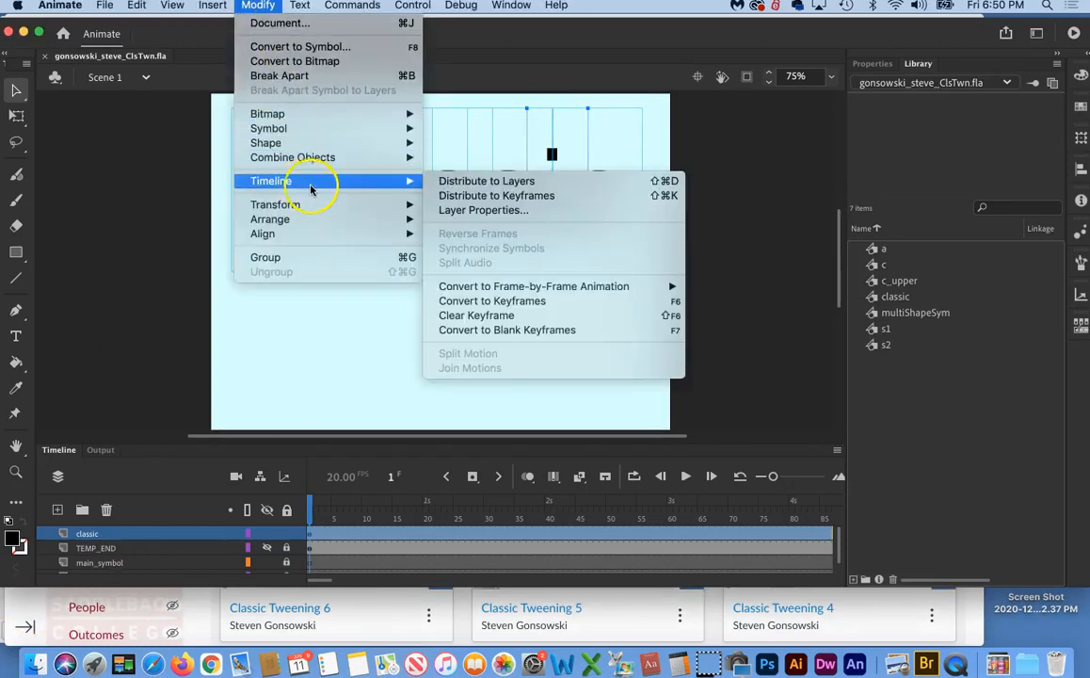
click(458, 183)
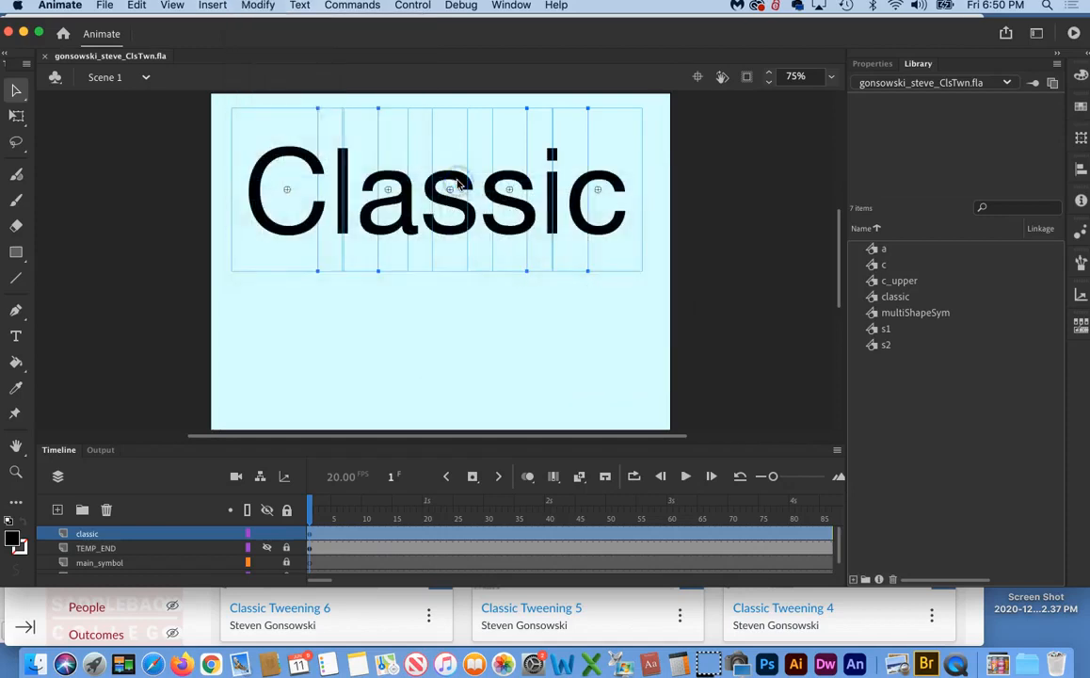
scroll(358, 370, down, 5)
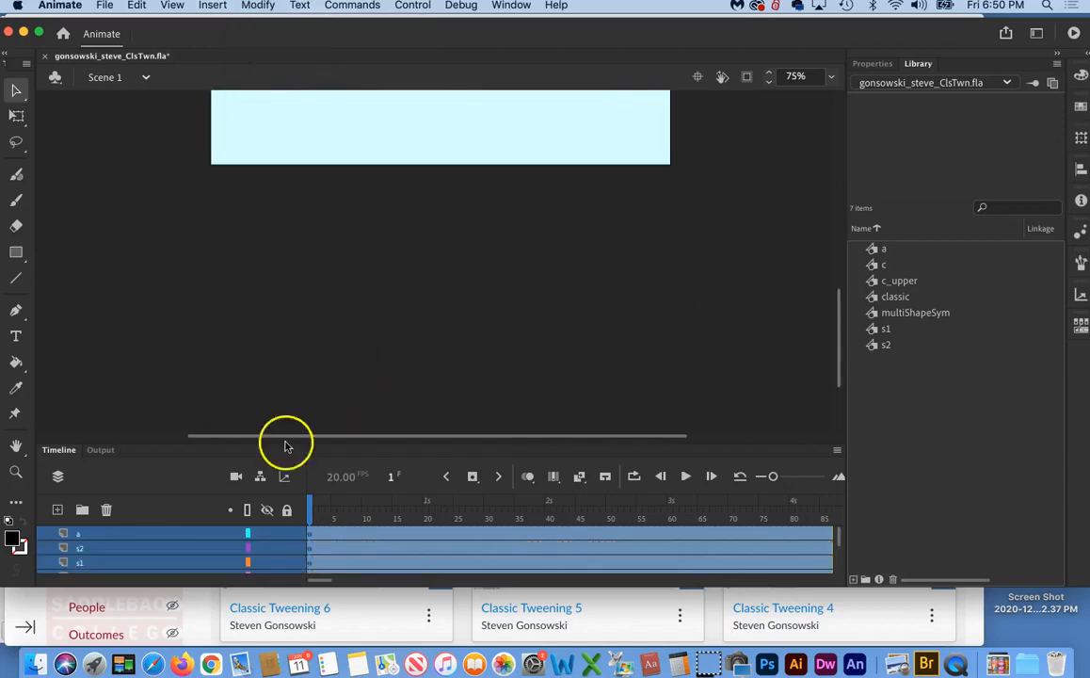
scroll(167, 554, down, 2)
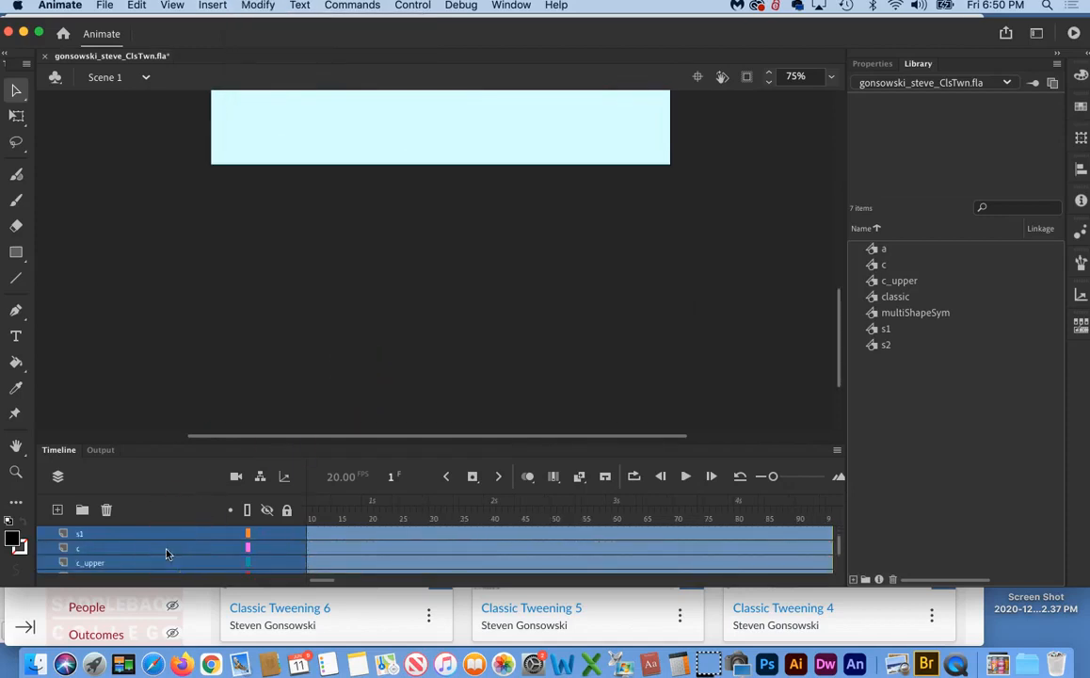
scroll(167, 554, up, 2)
scroll(167, 554, down, 5)
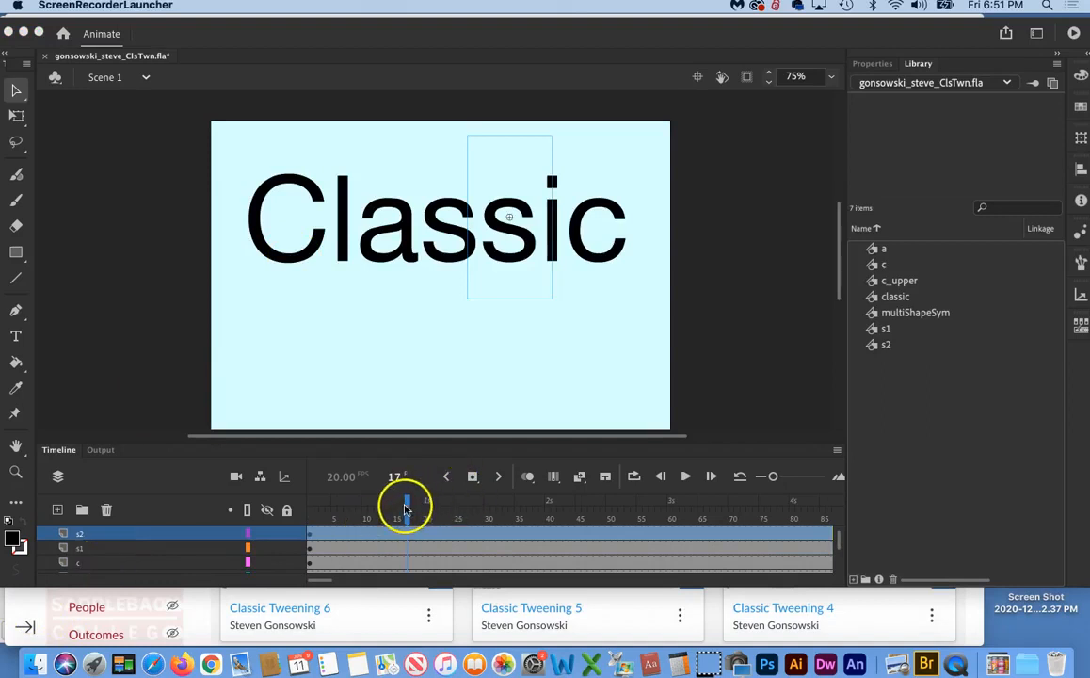
- Insert keyframes for the capital C on the c_upper layer at frames 35, 51 and 68
click(414, 505)
drag(406, 508, 517, 509)
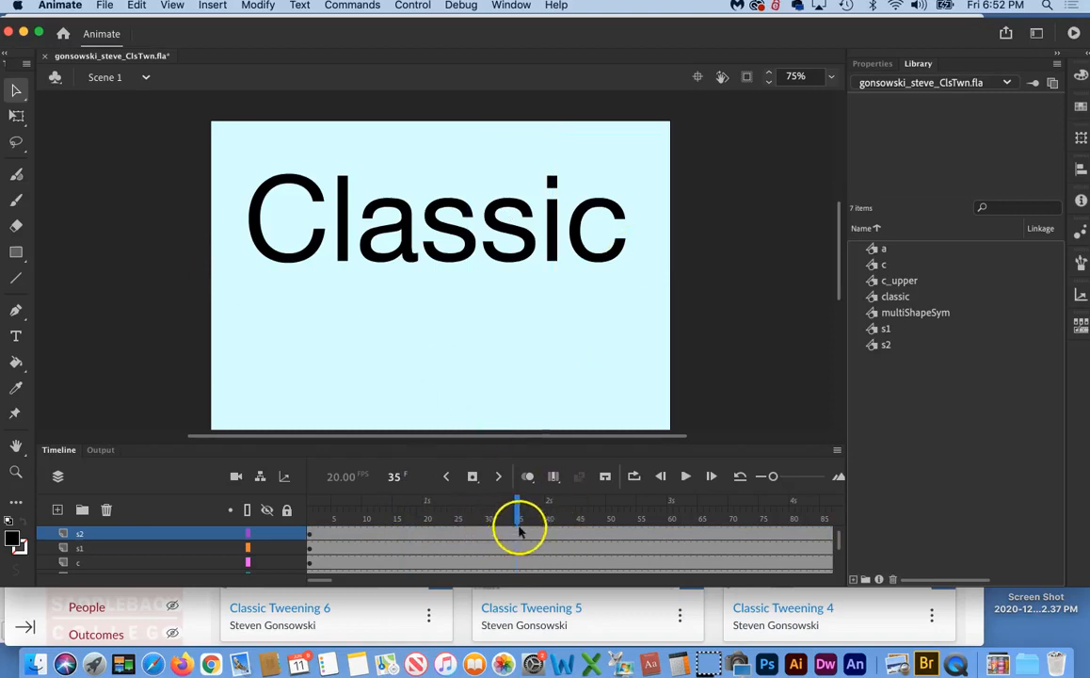
click(292, 256)
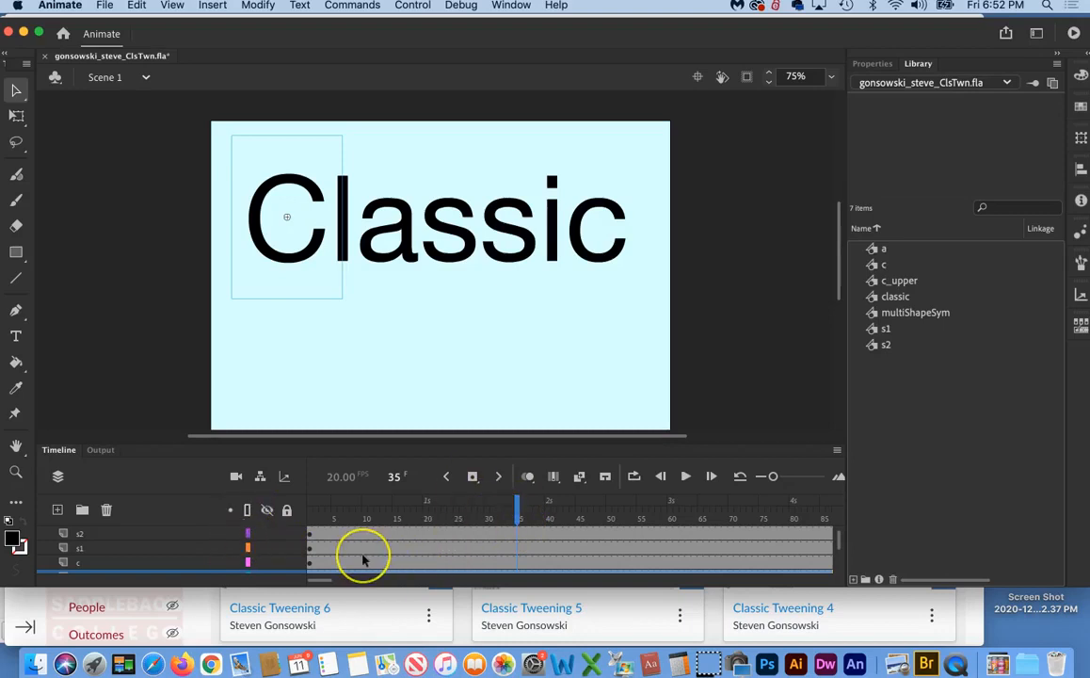
scroll(364, 560, down, 1)
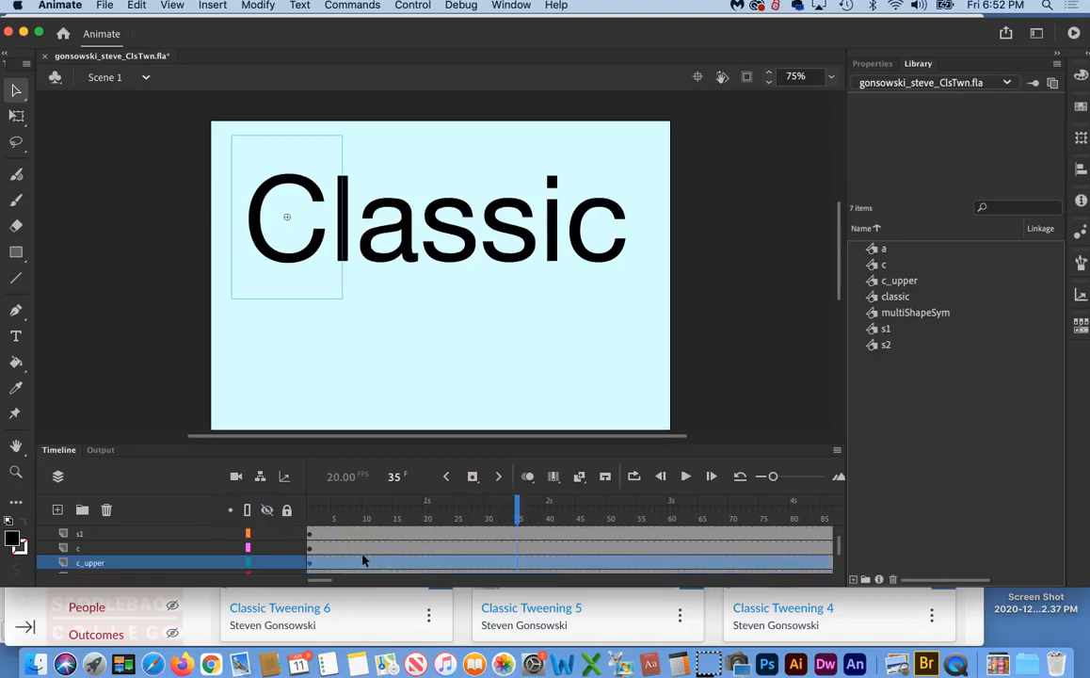
right_click(518, 563)
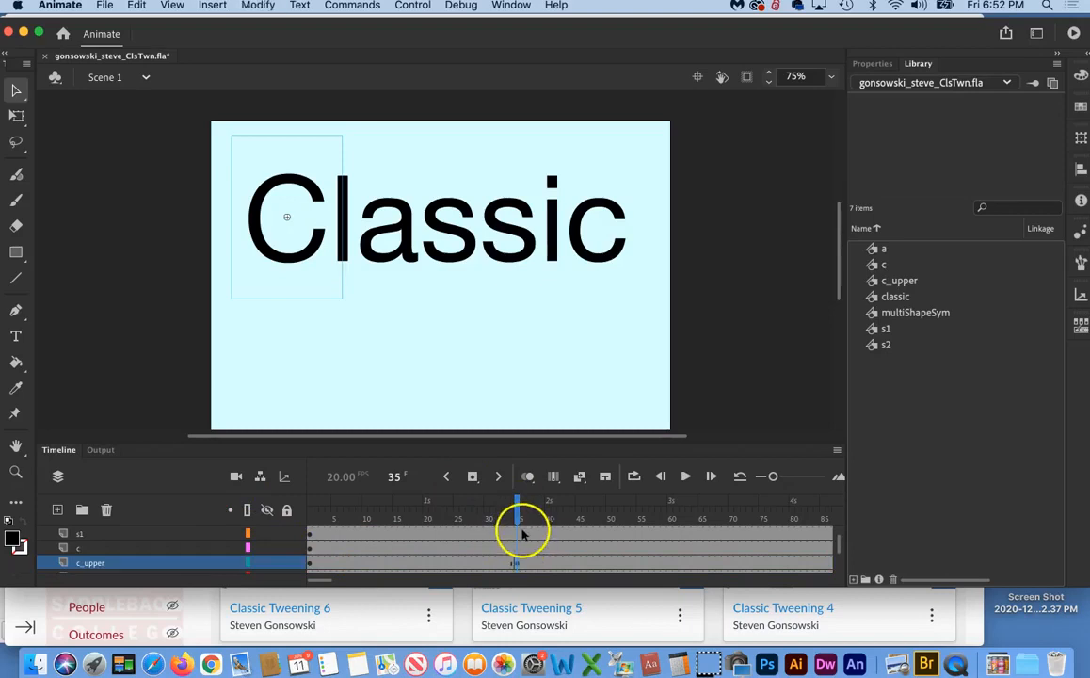
click(612, 563)
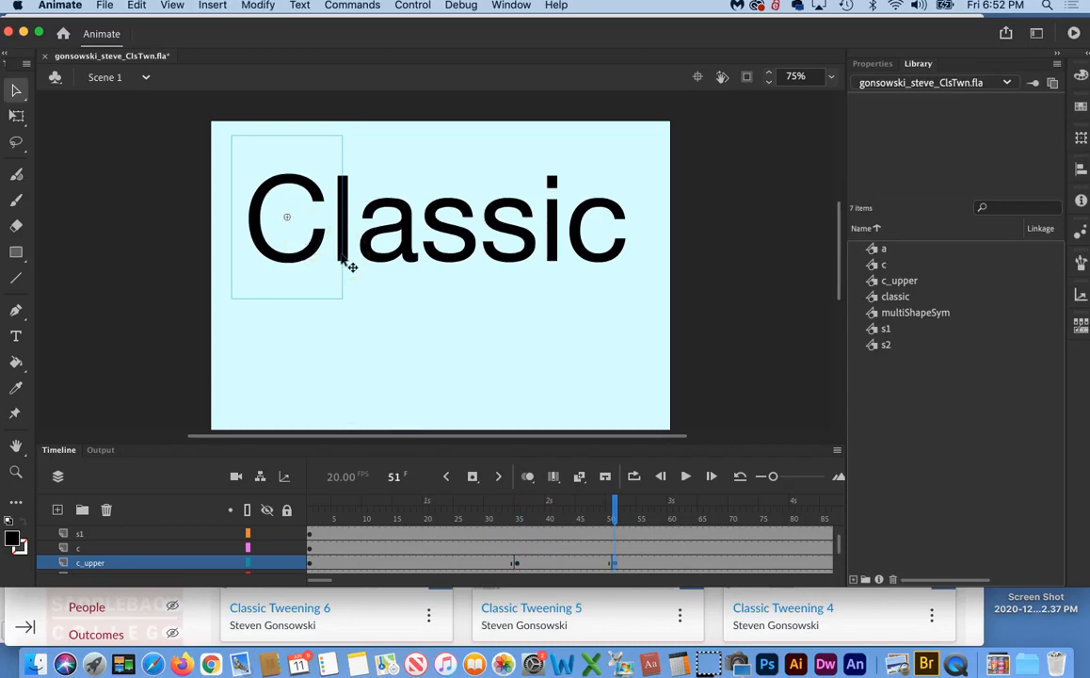
click(718, 563)
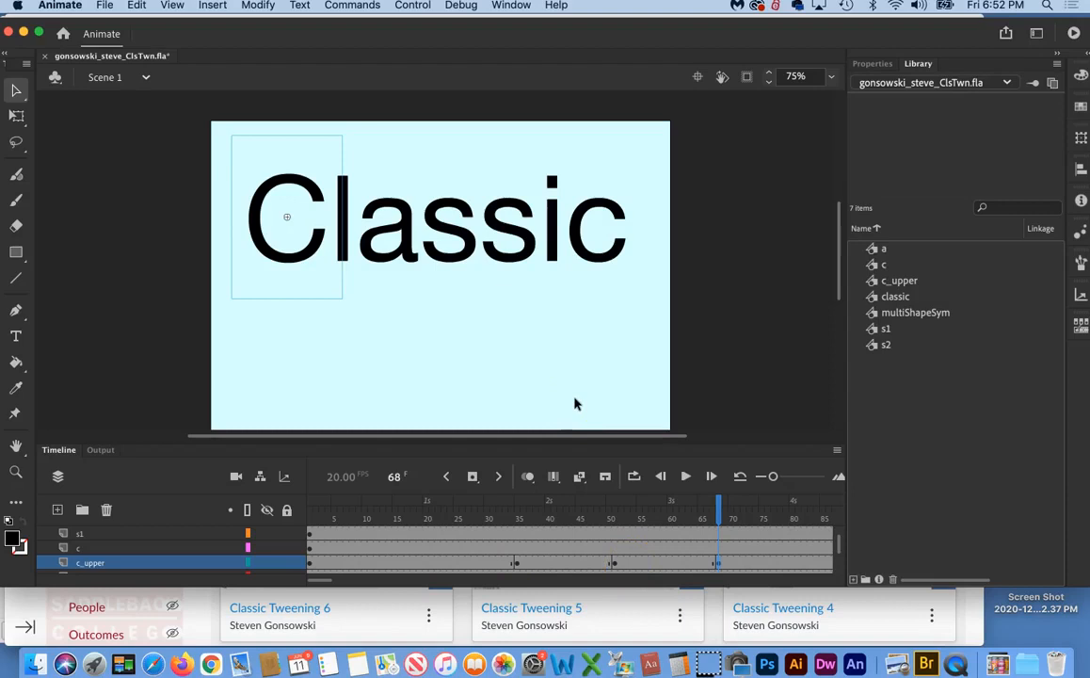
- Enlarge the capital C at the frame 51 keyframe about its centre to more than three times its size with Free Transform
click(614, 563)
click(16, 115)
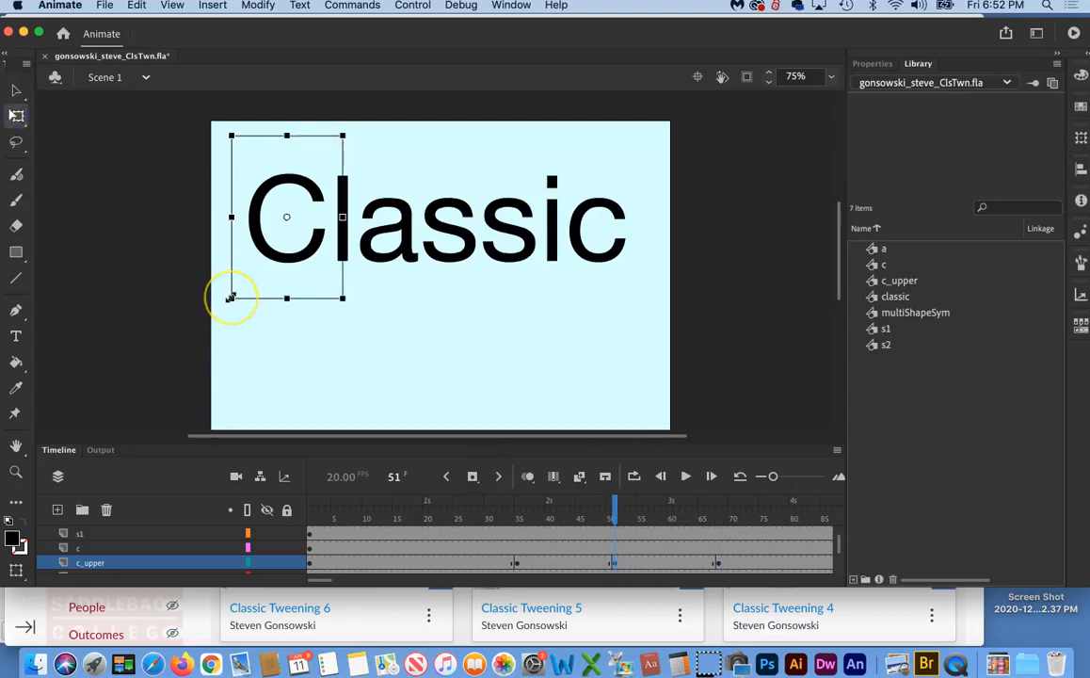
drag(231, 297, 92, 588)
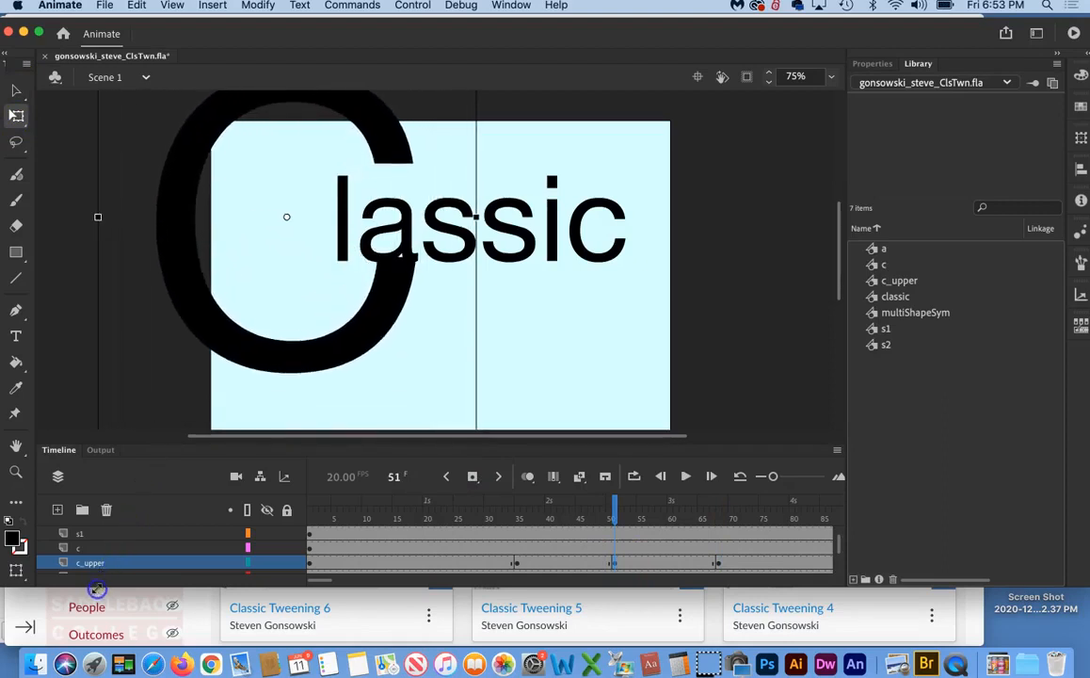
- Create classic tweens on the c_upper layer in both spans between the keyframes at frames 35, 51 and 68
click(582, 563)
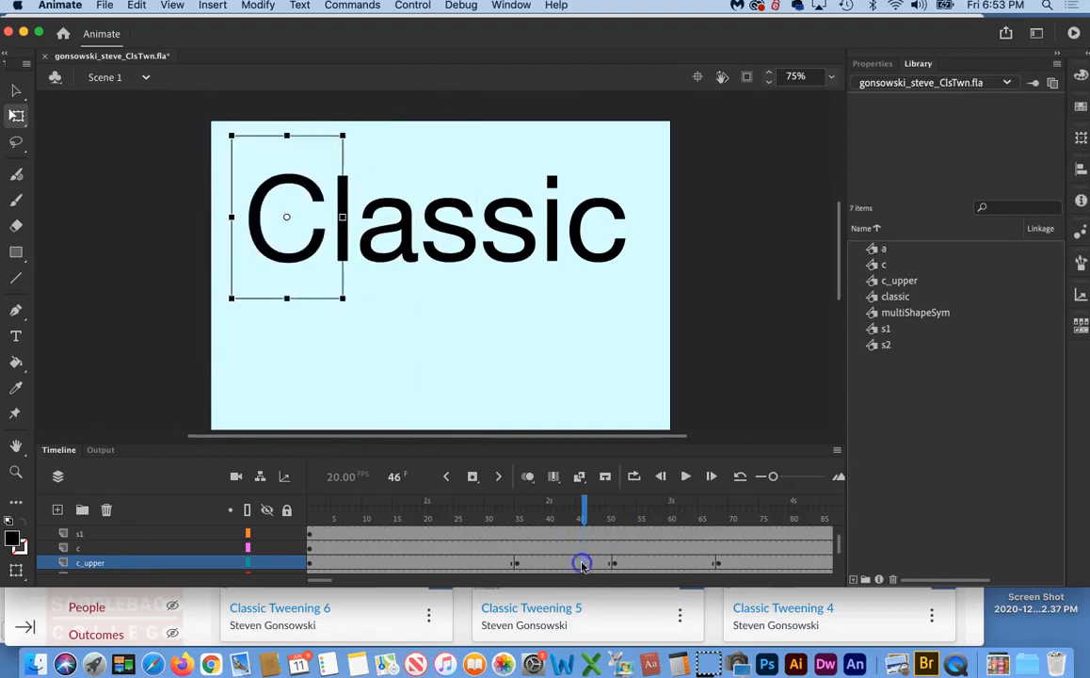
shift+click(646, 563)
right_click(641, 562)
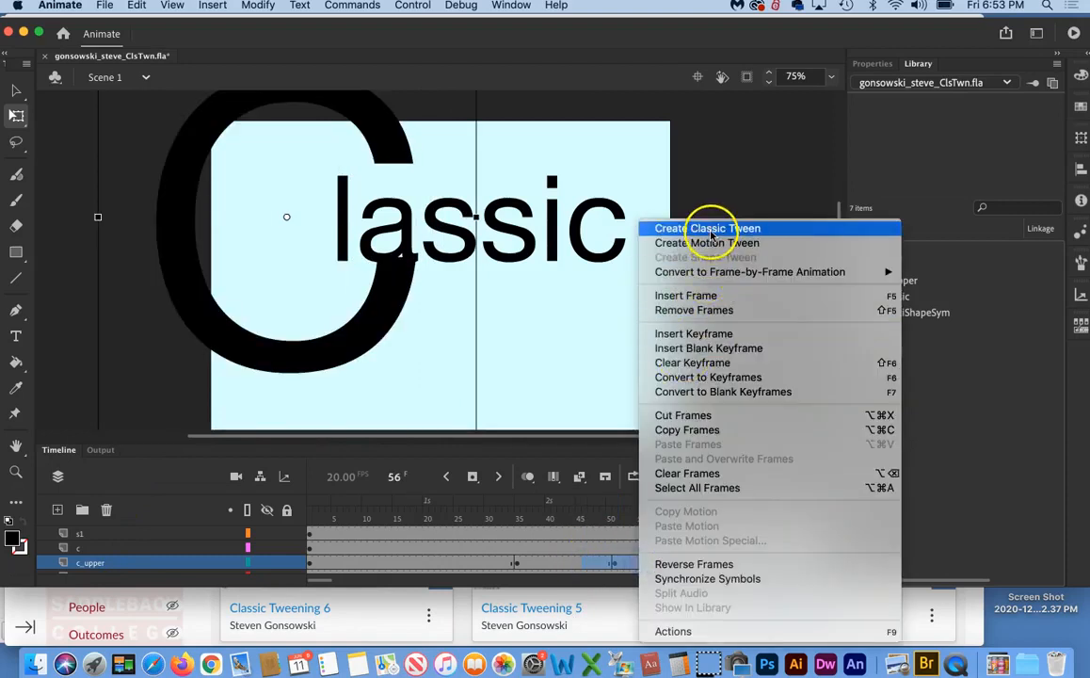
click(711, 231)
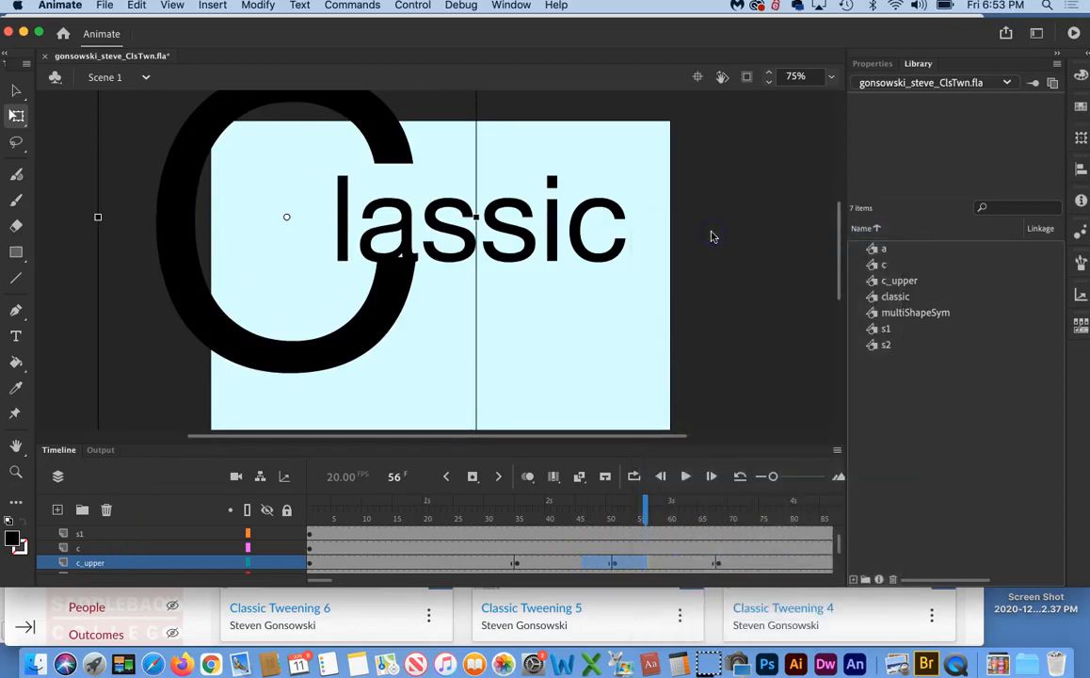
- Scrub the timeline to preview the capital C's tween with the whole stage in view, returning to frame 1
drag(648, 506, 737, 513)
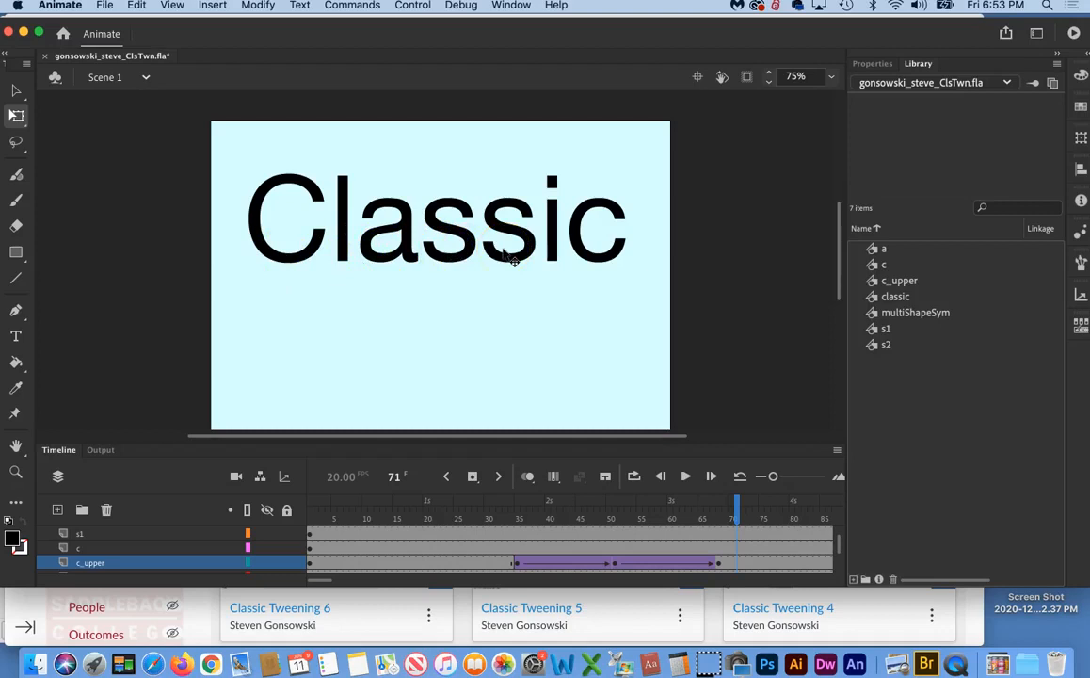
scroll(699, 295, right, 5)
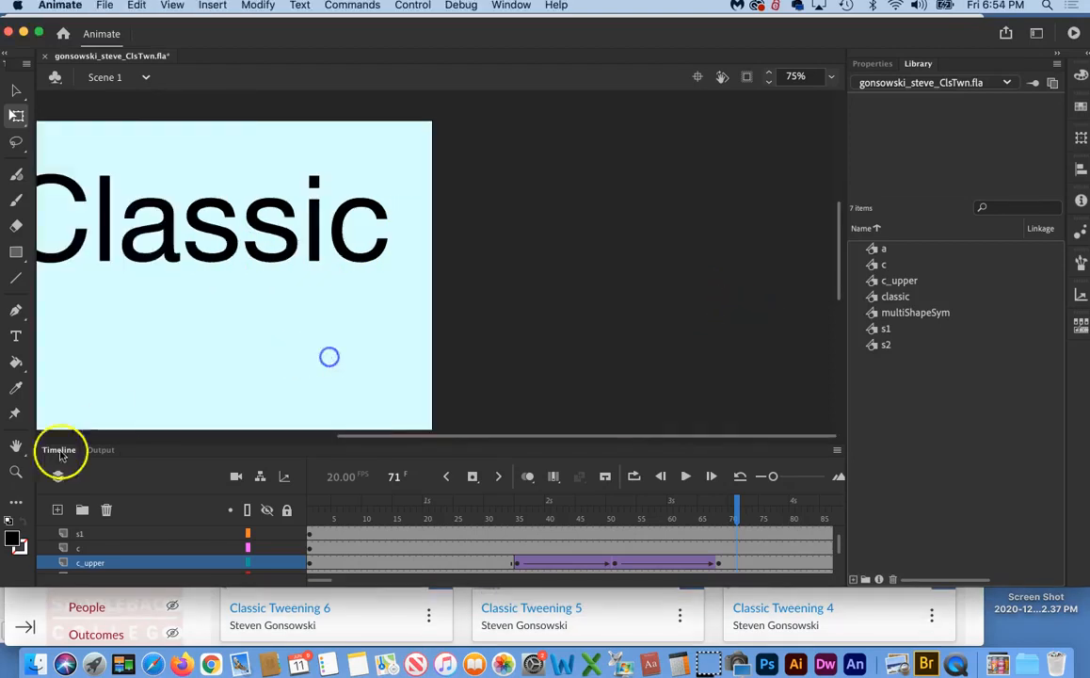
double_click(16, 445)
click(739, 506)
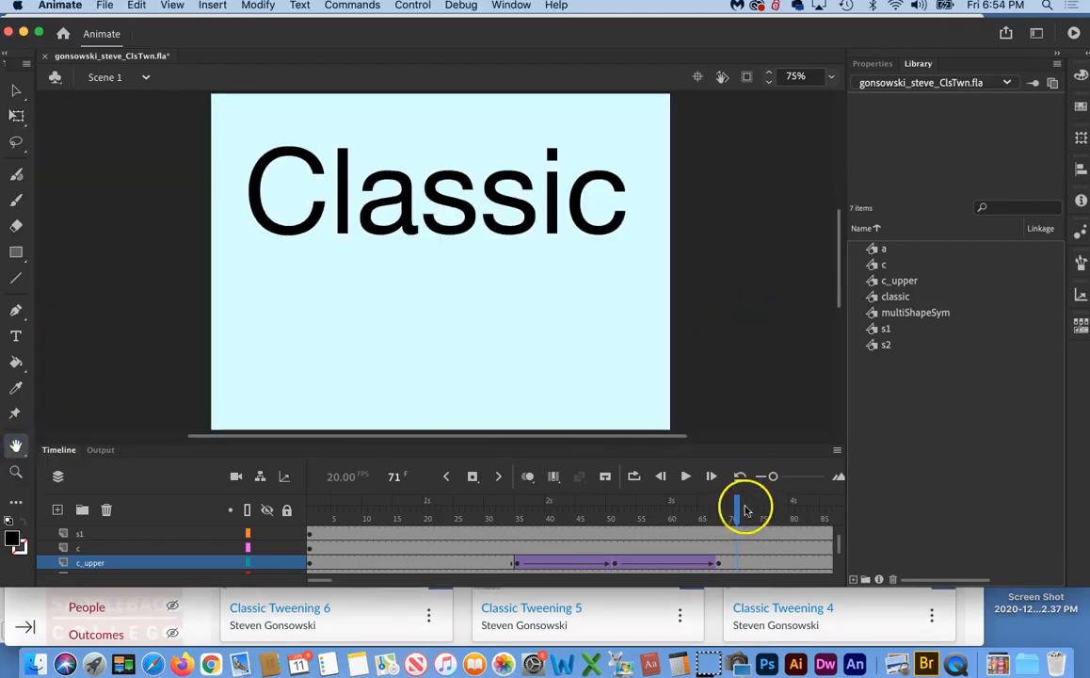
drag(736, 509, 296, 527)
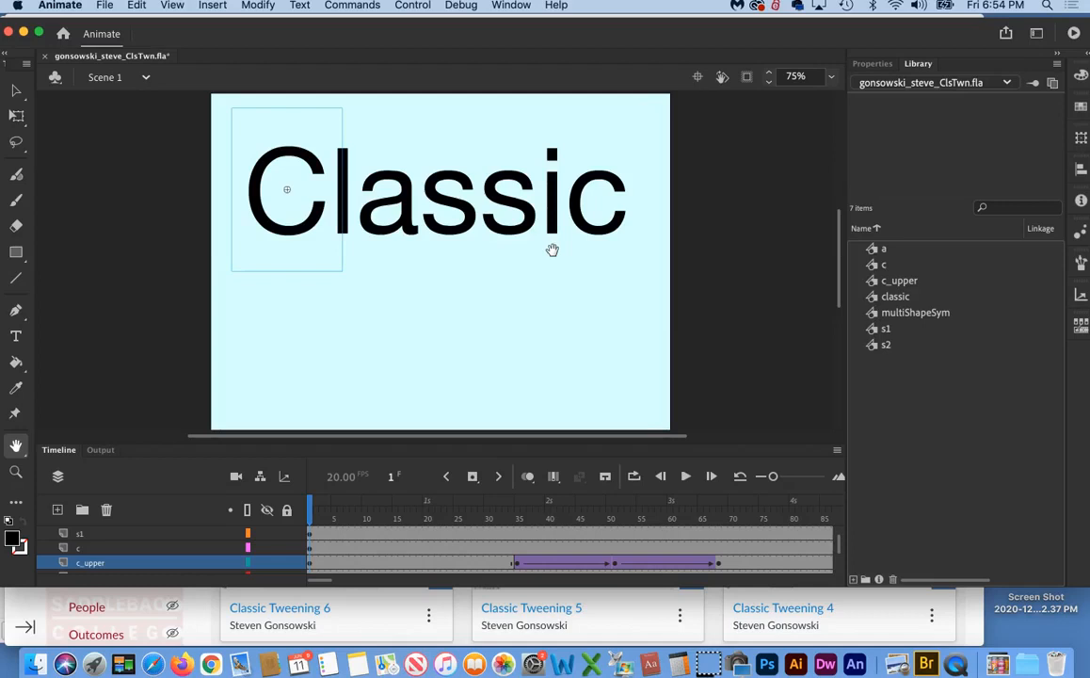
- Add a new layer above the s1 layer and name it "cover"
click(540, 318)
click(431, 347)
click(530, 336)
key(super+minus)
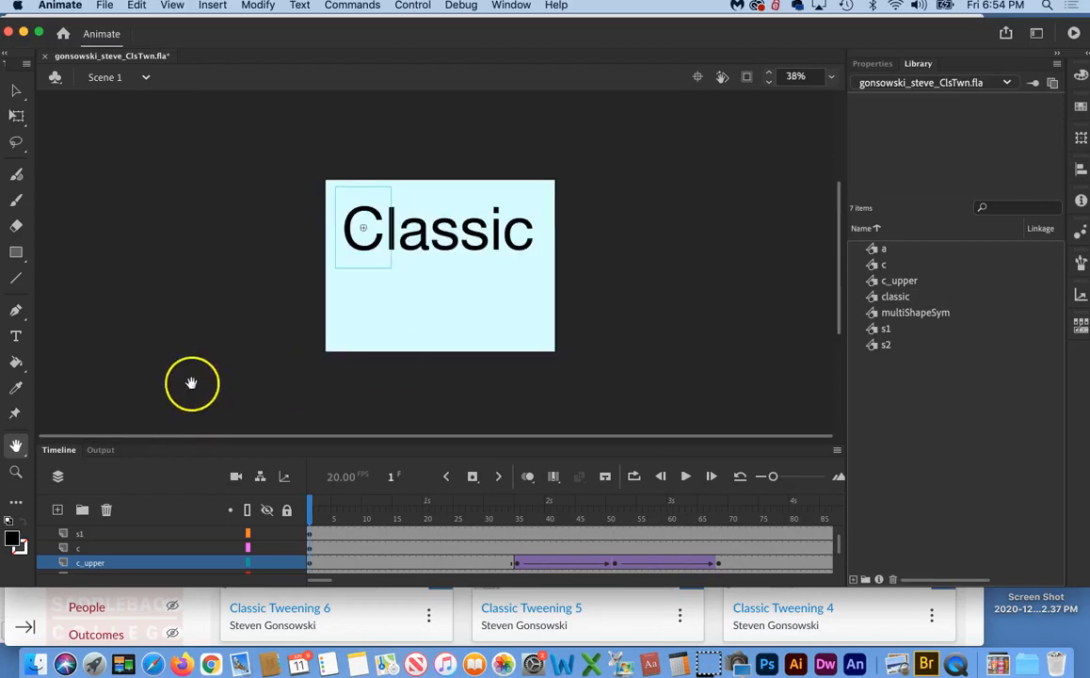
click(108, 534)
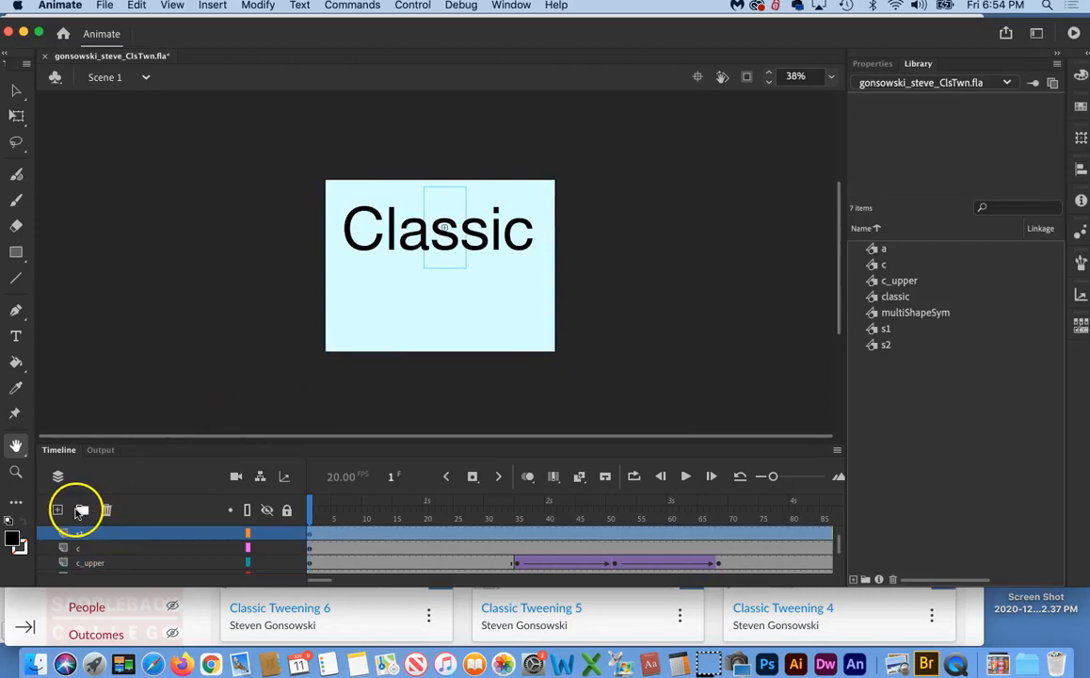
click(57, 509)
double_click(109, 534)
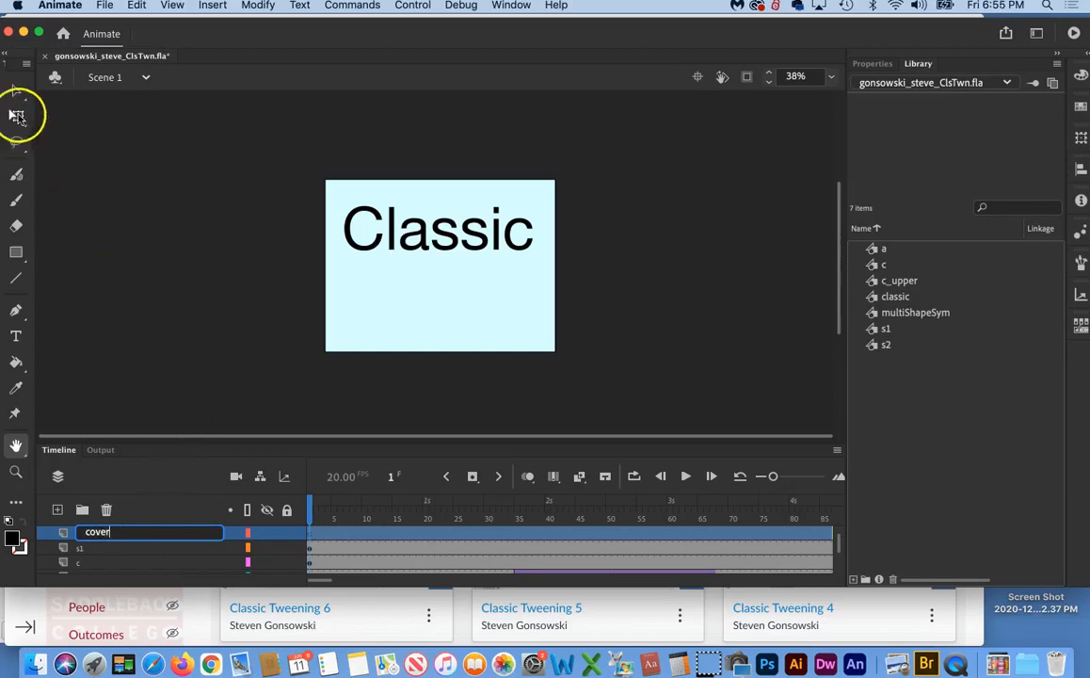
click(16, 90)
click(181, 308)
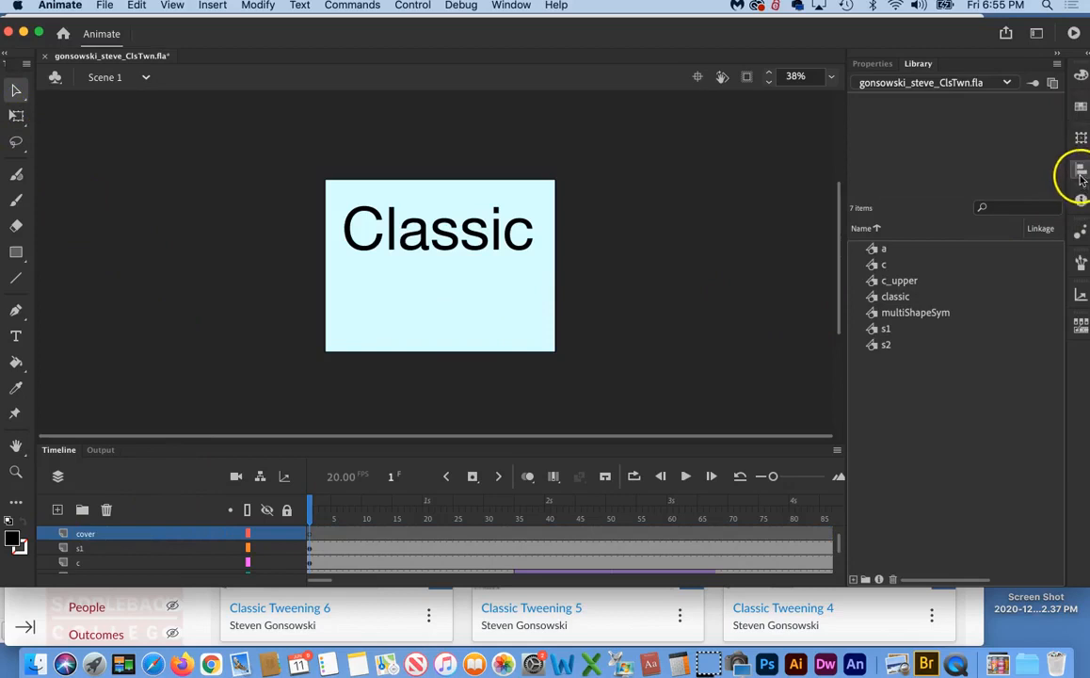
- Draw a black rectangle about 887 by 693 px over the whole stage on the cover layer and move it beside the stage
click(16, 252)
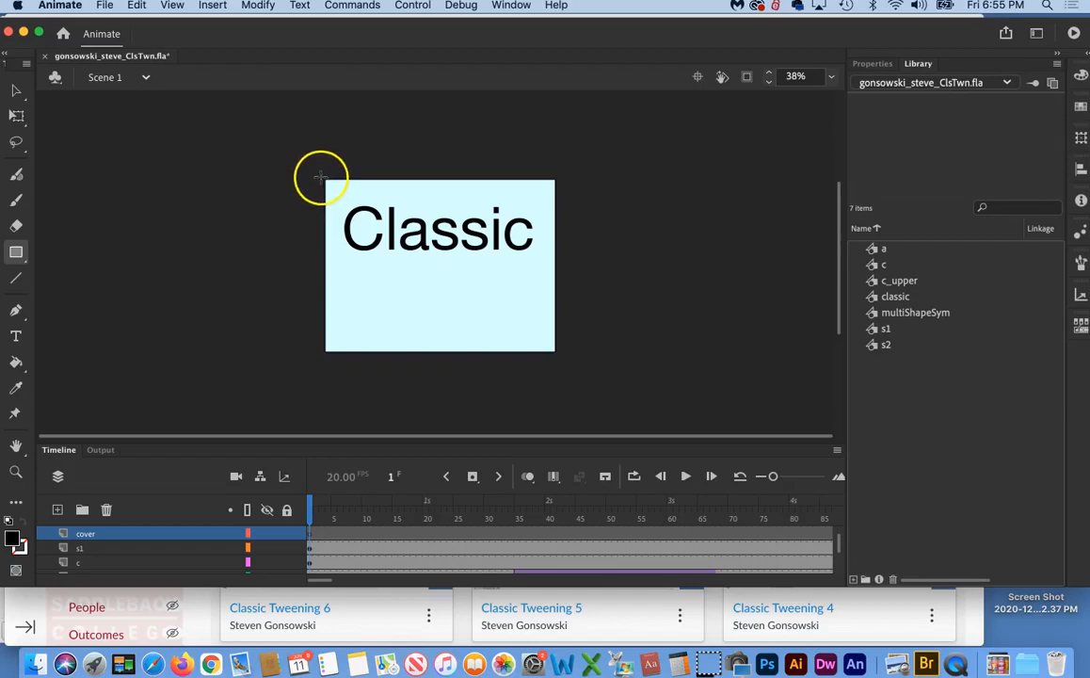
drag(319, 175, 576, 377)
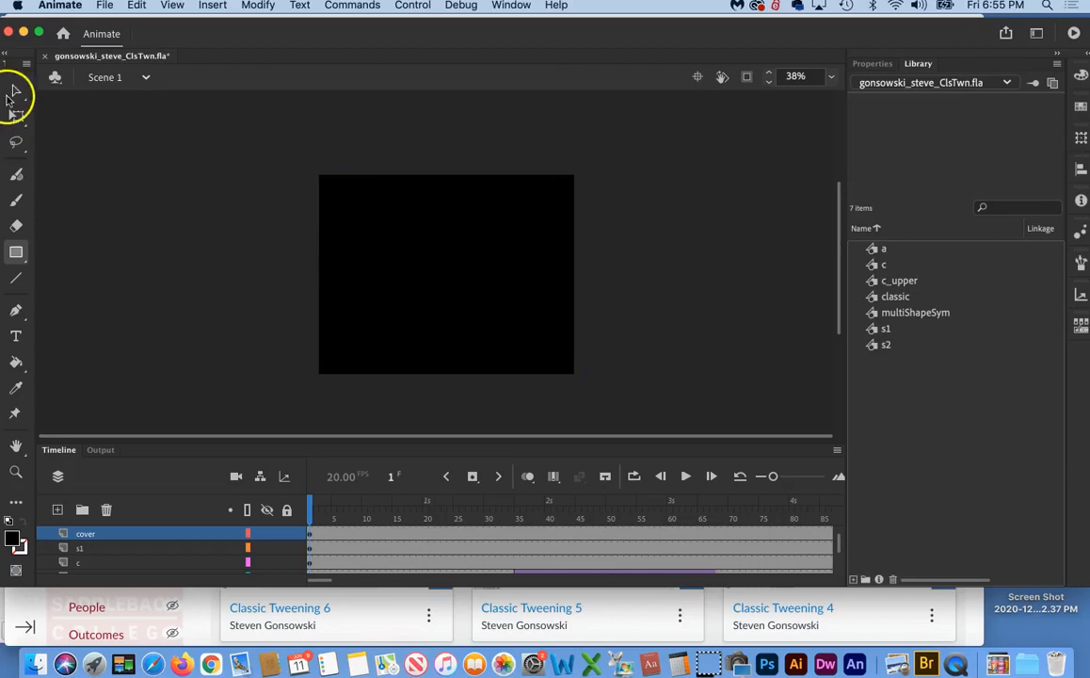
click(16, 89)
drag(387, 299, 647, 262)
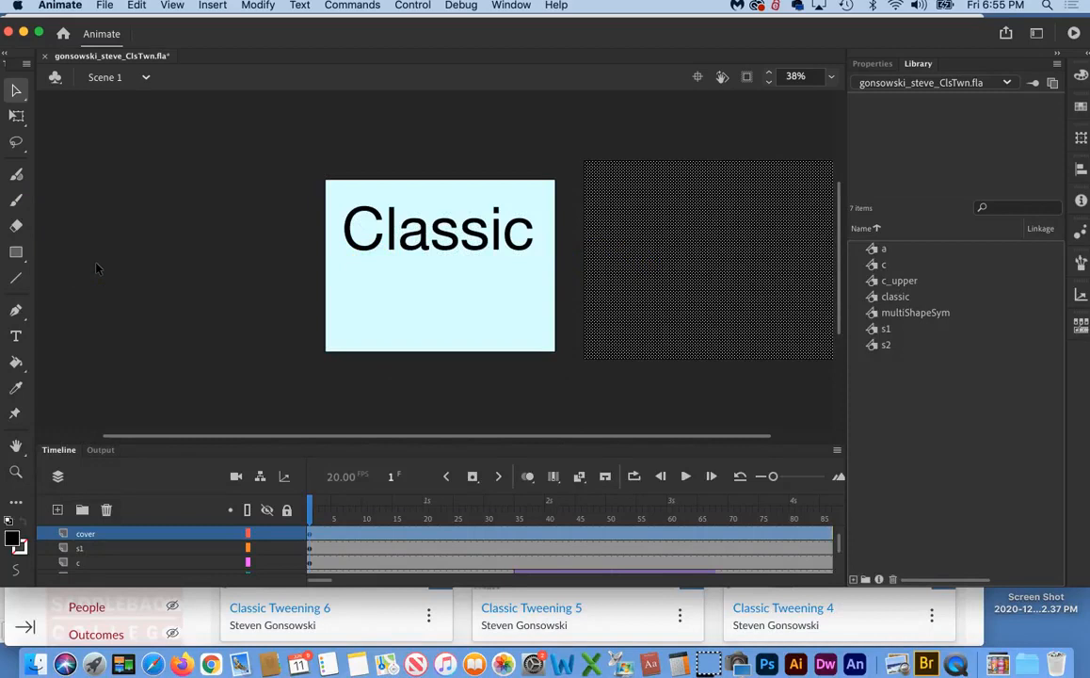
- Fill the rectangle with the stage's pale blue using the Eyedropper and move it back so it covers the whole stage
click(16, 387)
click(380, 311)
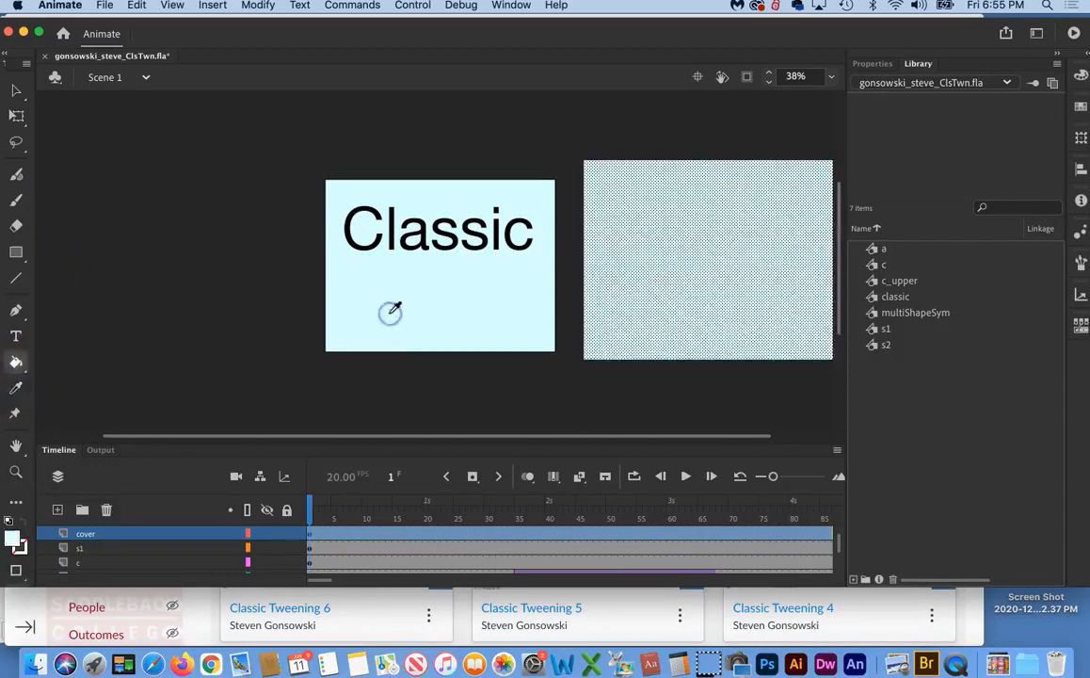
click(17, 91)
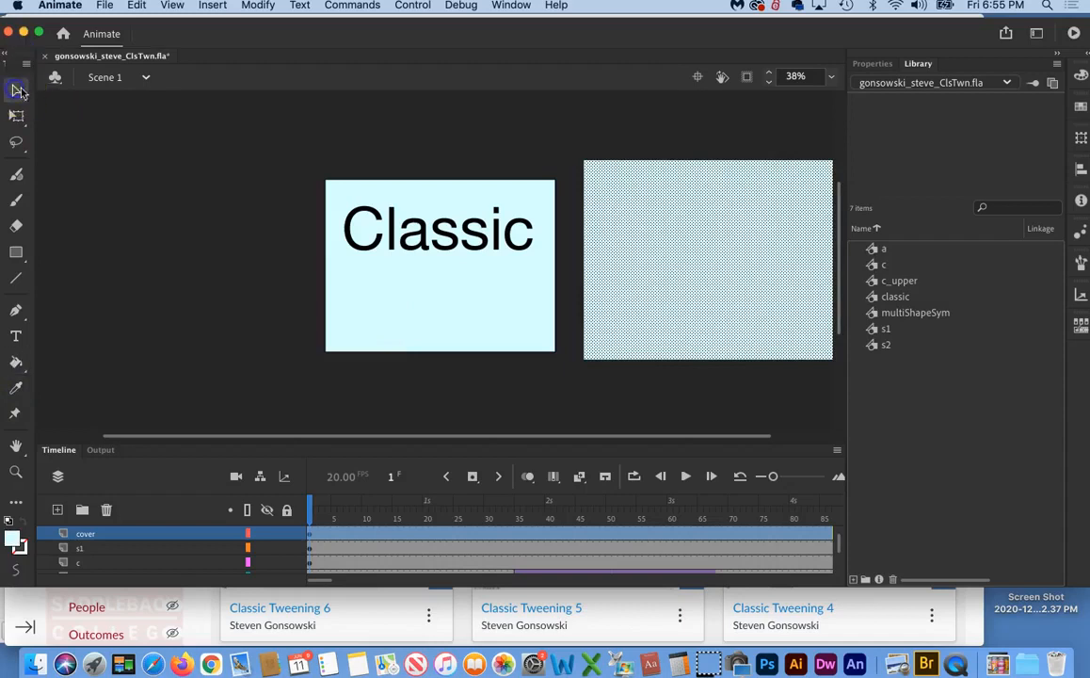
drag(746, 266, 479, 268)
click(688, 268)
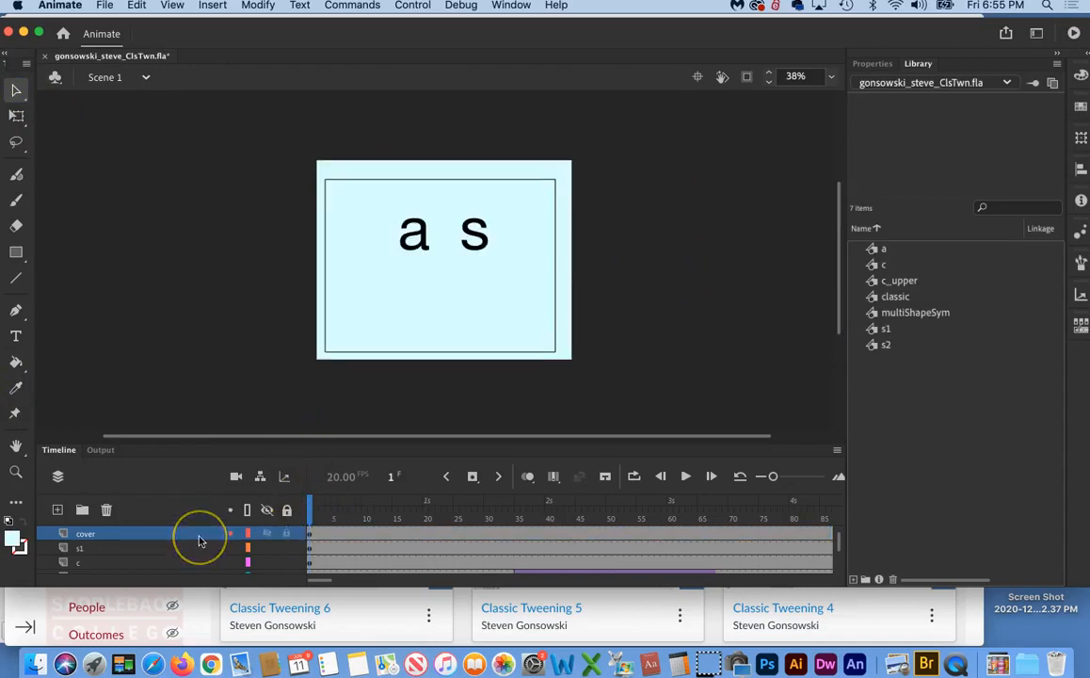
- Move the cover layer to the top of the layer stack, above the a layer
scroll(200, 541, up, 2)
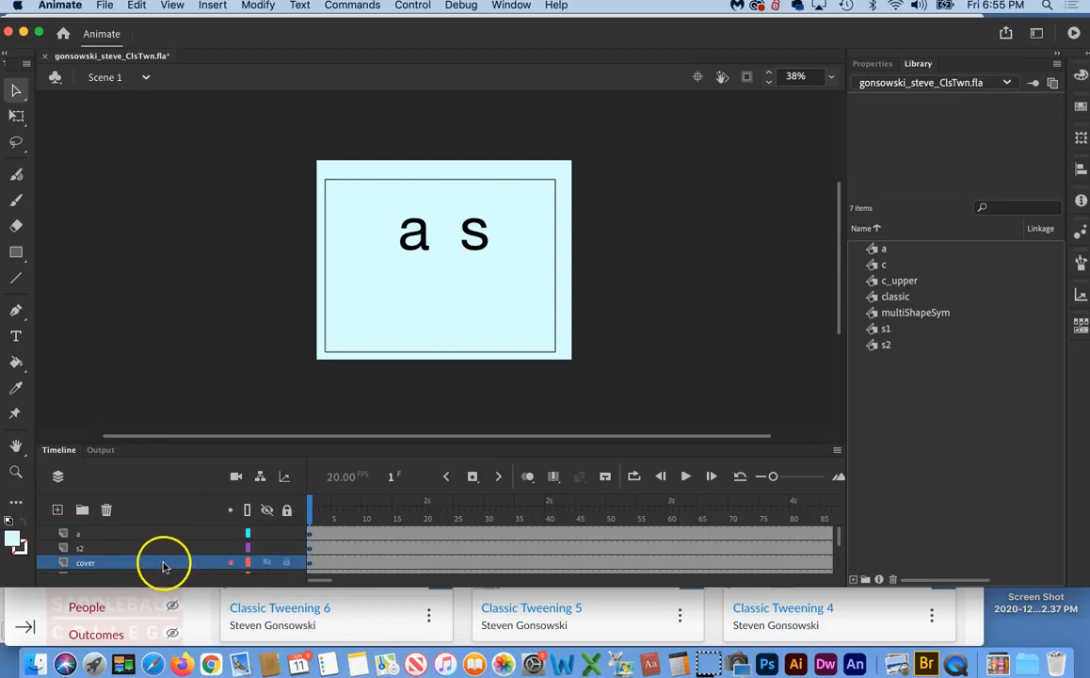
click(163, 565)
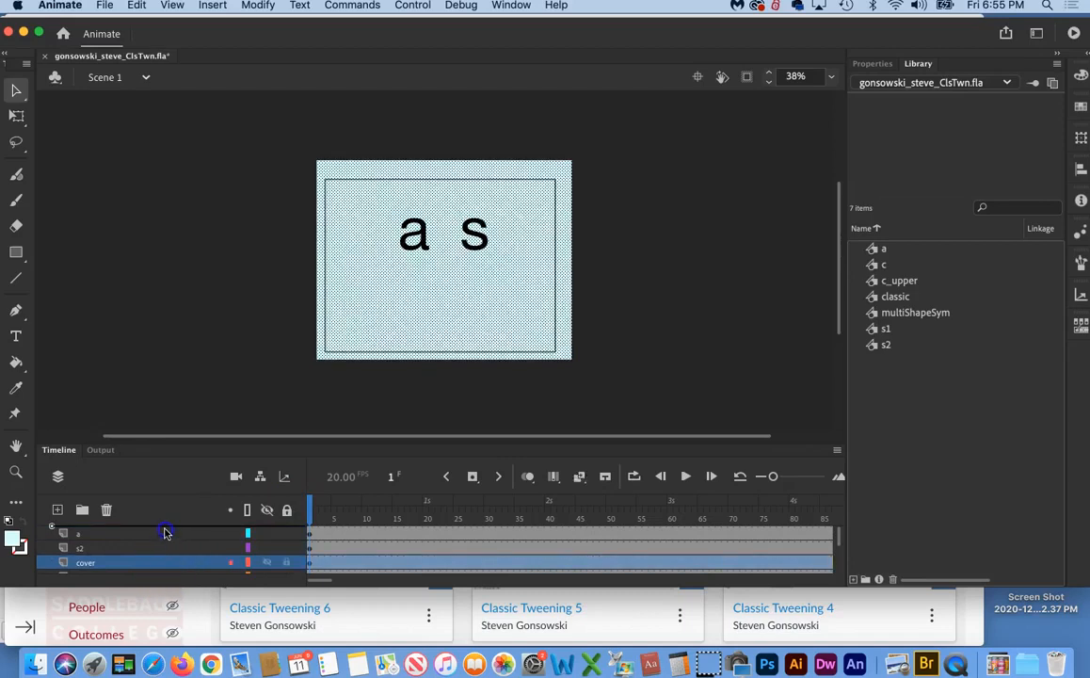
drag(165, 533, 165, 533)
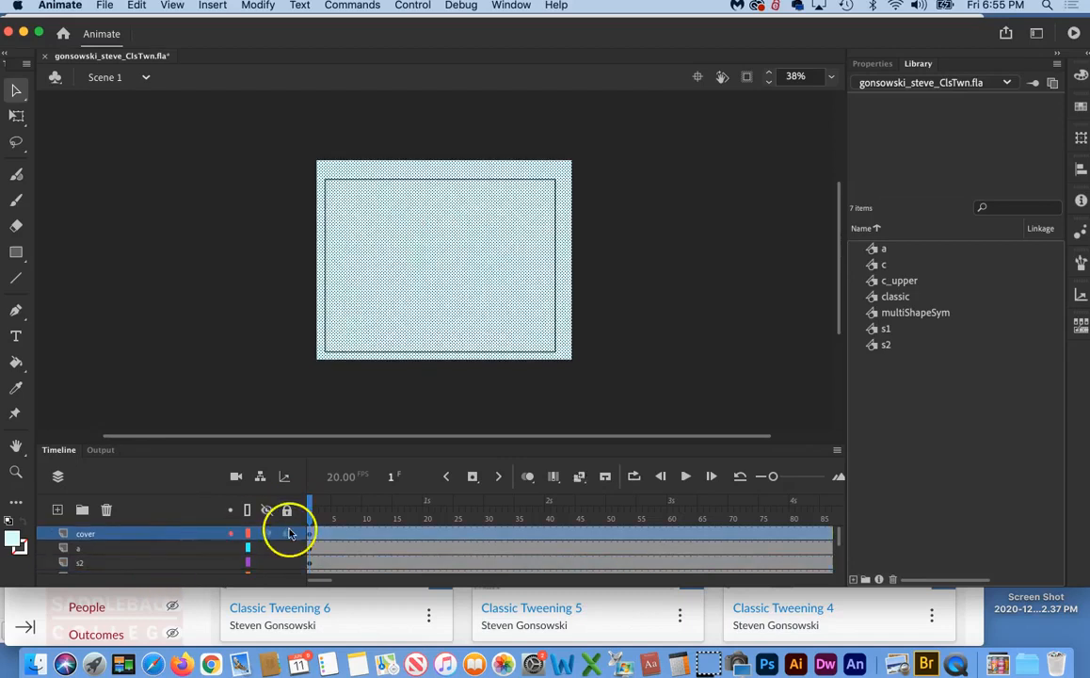
mouse_move(309, 506)
mouse_down()
mouse_move(347, 508)
mouse_move(302, 506)
mouse_up()
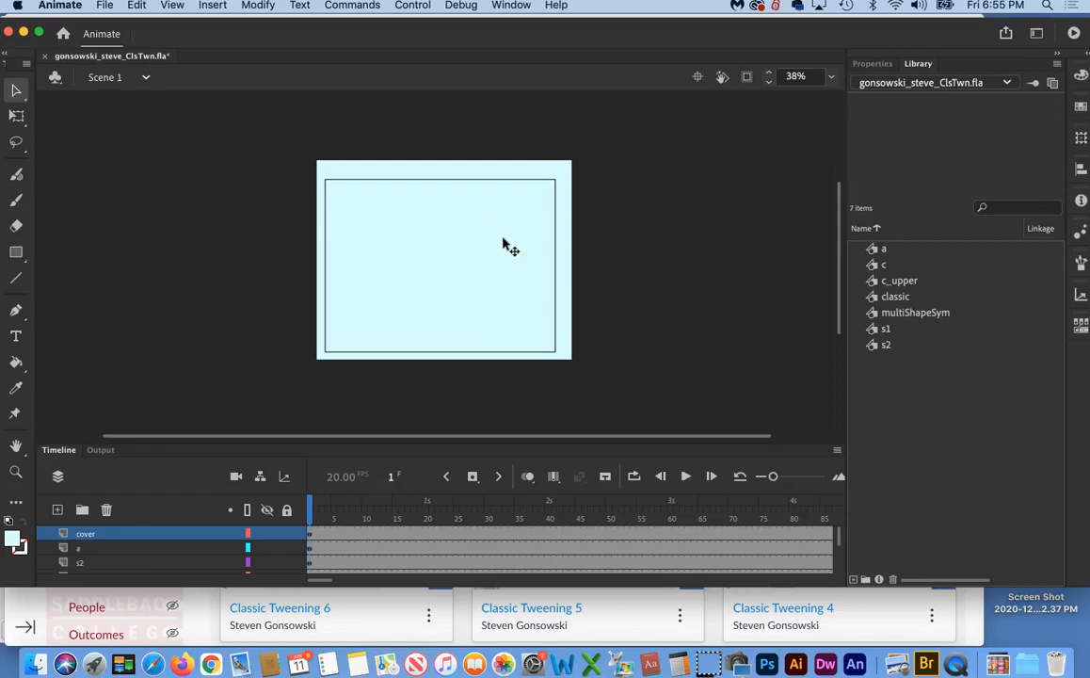
- Convert the pale blue rectangle to a graphic symbol named "cover"
click(511, 224)
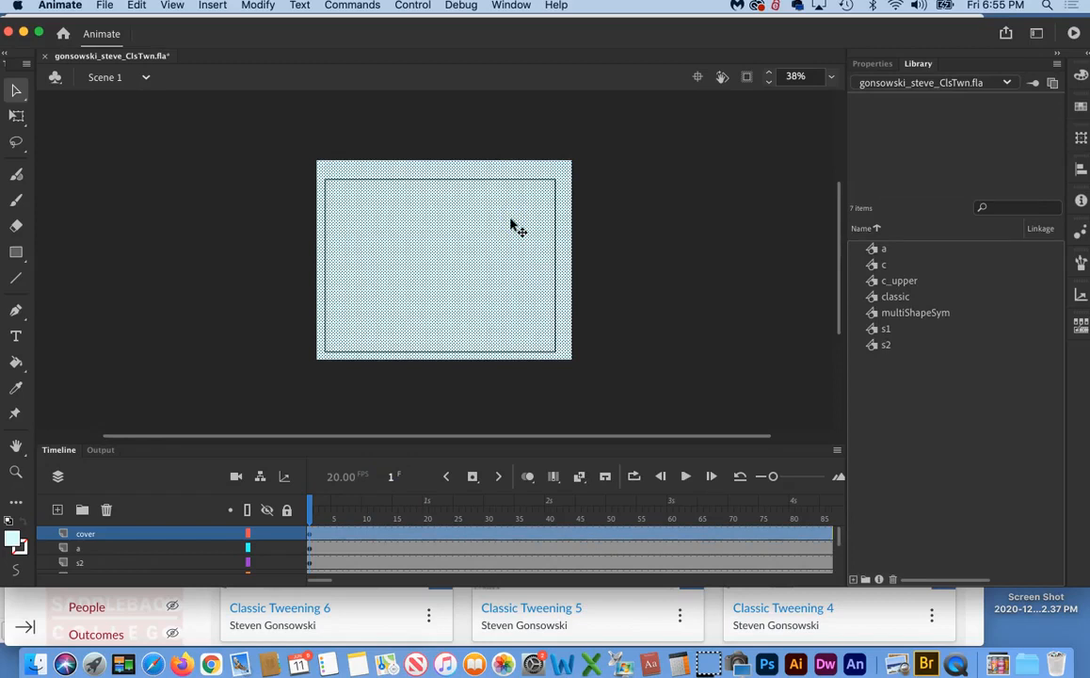
key(F8)
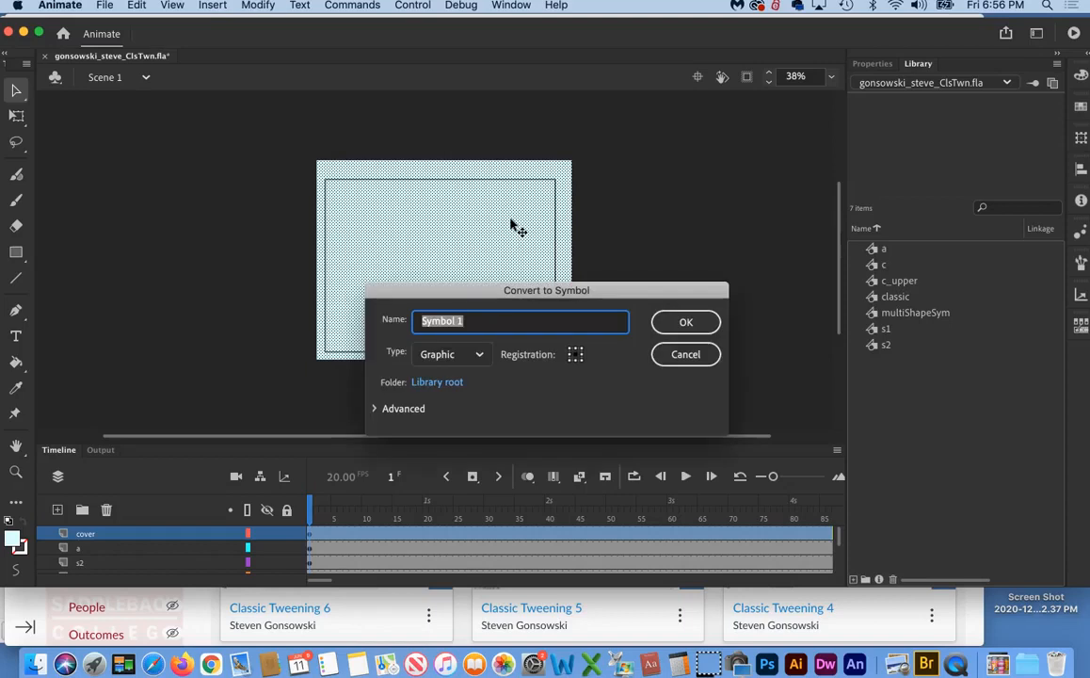
text(cover)
click(687, 322)
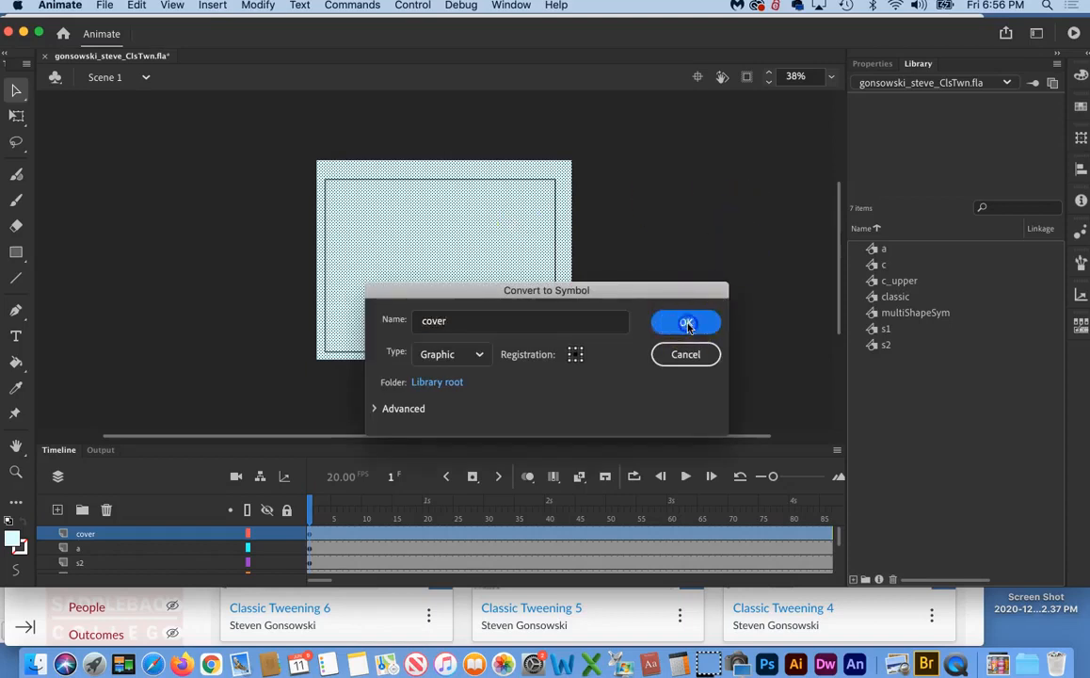
mouse_move(308, 505)
mouse_down()
mouse_move(345, 507)
mouse_move(301, 503)
mouse_up()
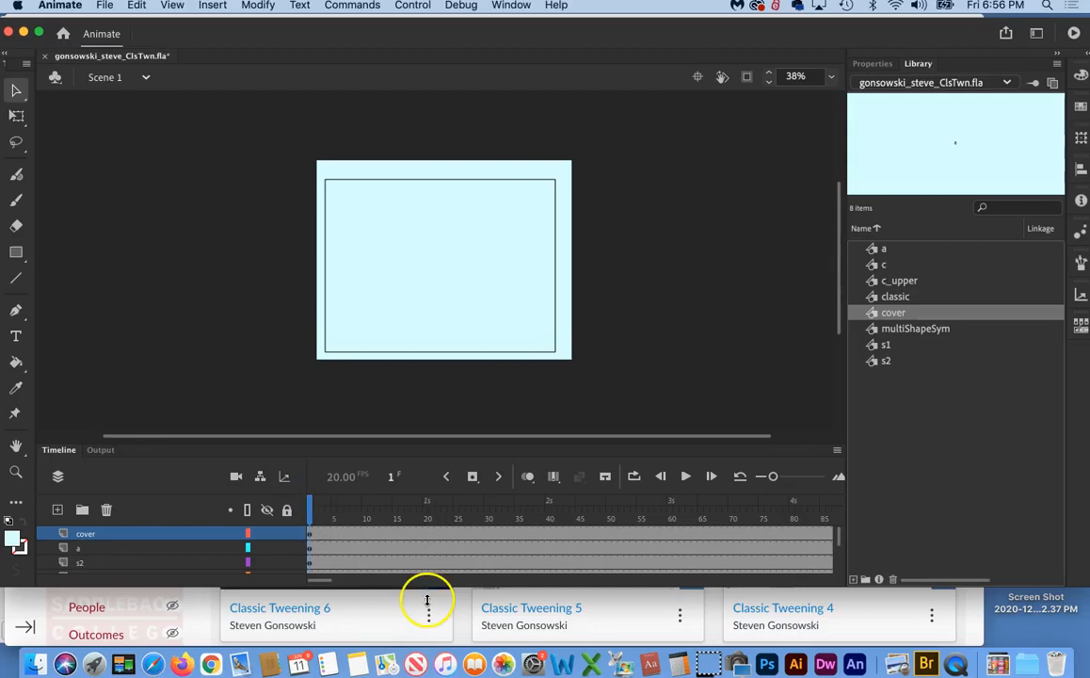
- Add a keyframe at frame 19 on the cover layer and set its instance's Advanced color effect alpha to -100%
click(420, 537)
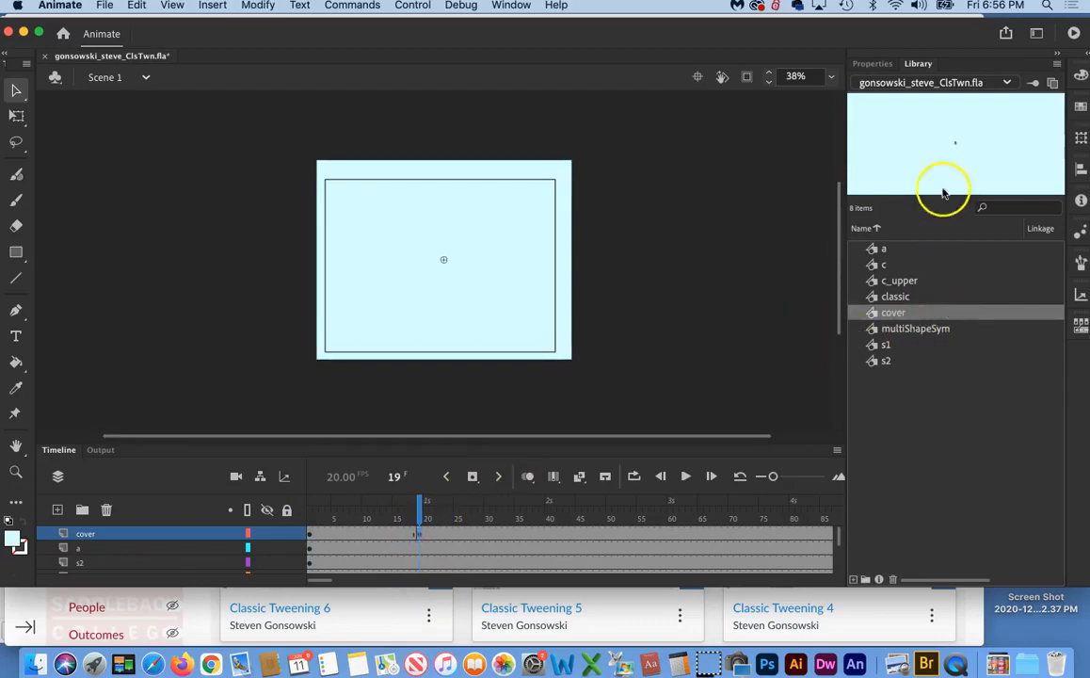
click(871, 64)
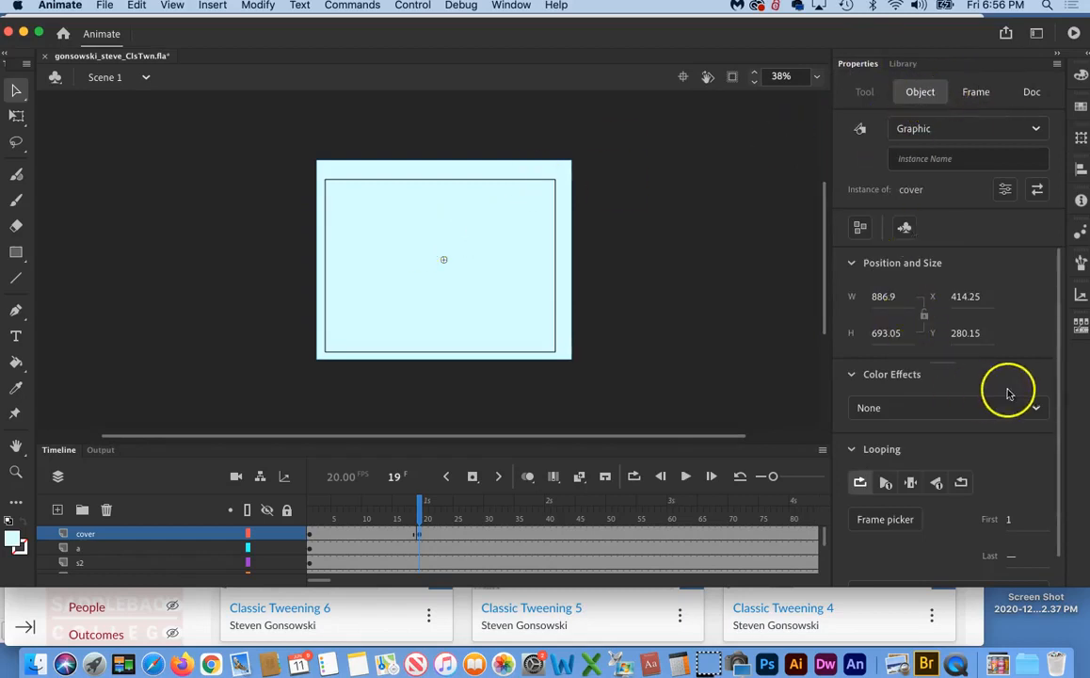
click(1036, 409)
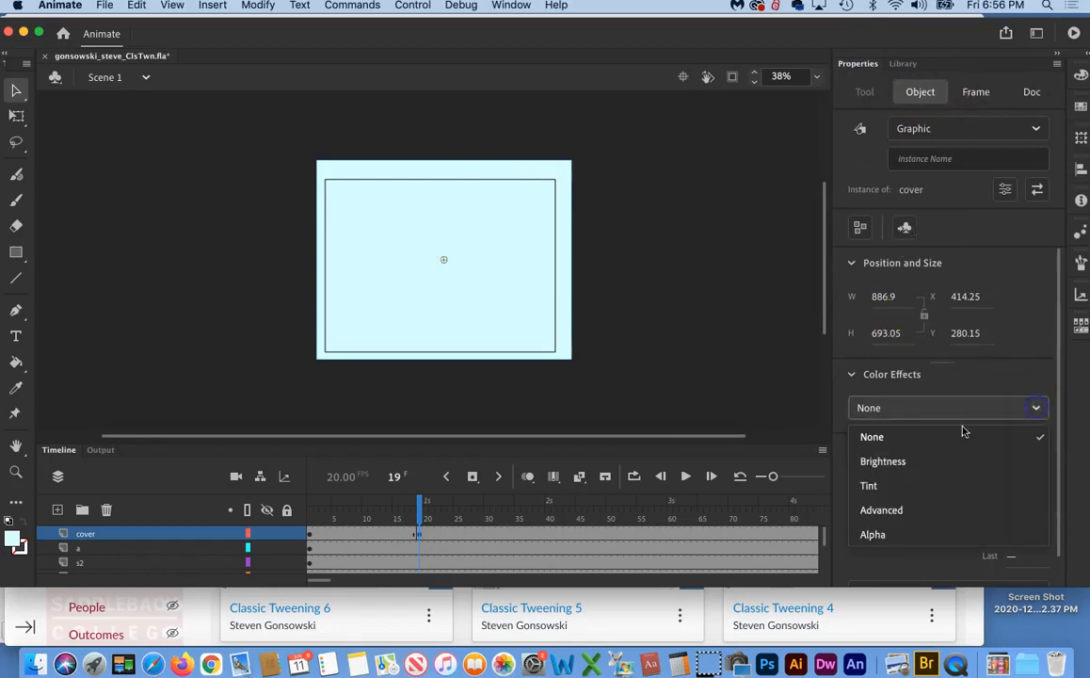
click(879, 514)
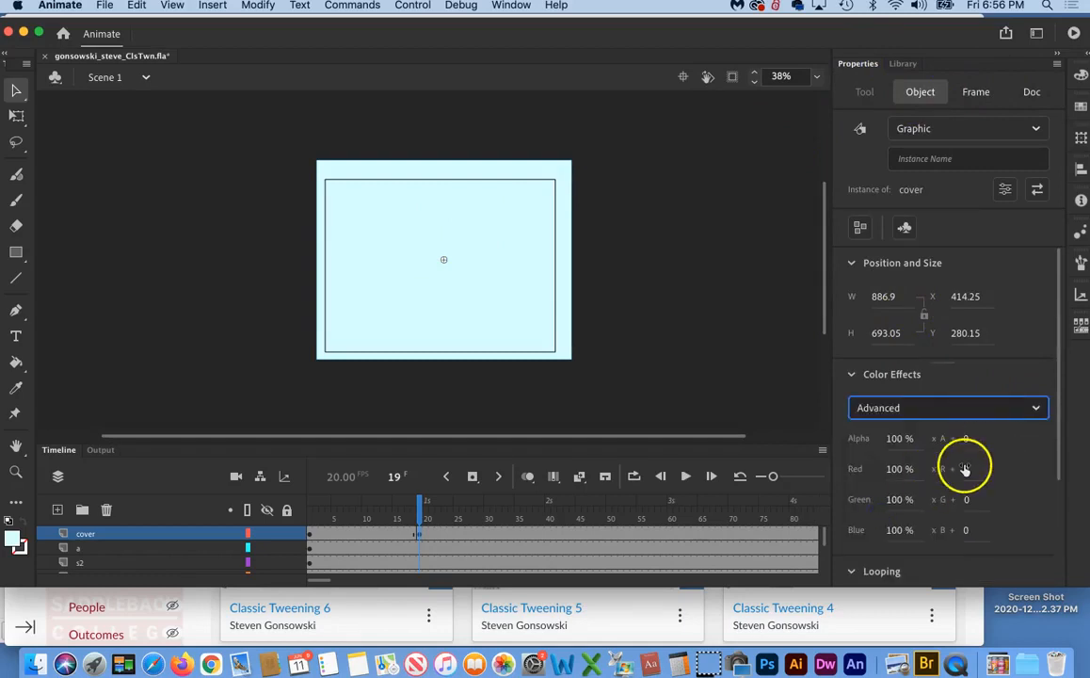
drag(900, 441, 706, 442)
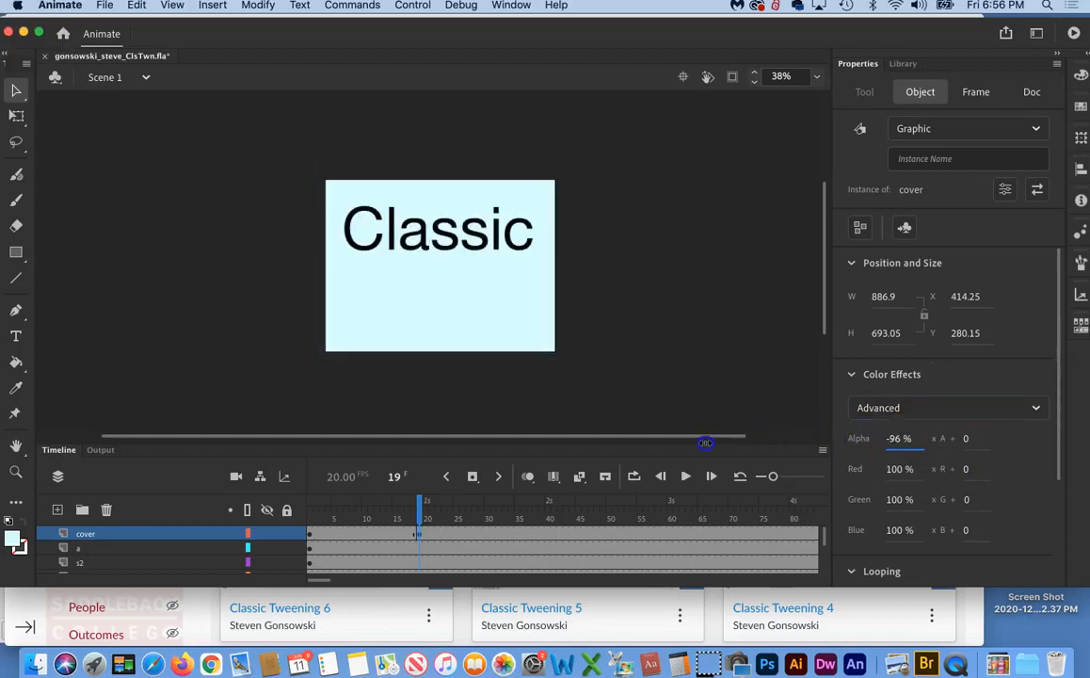
- Create a classic tween on the cover layer between the keyframes at frames 1 and 19
click(363, 533)
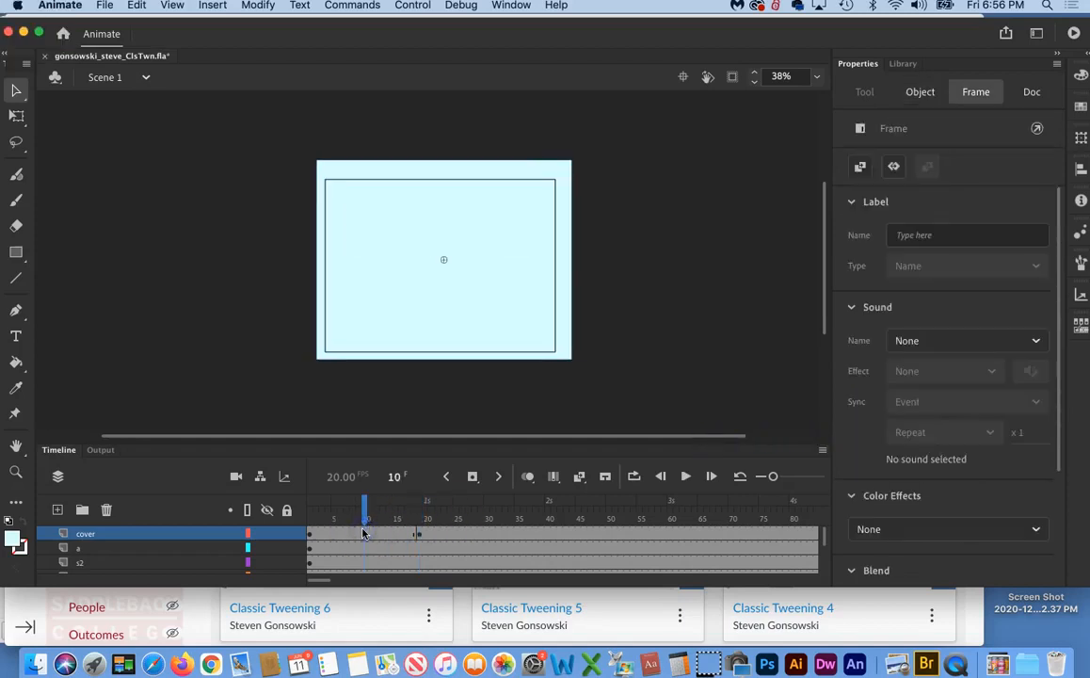
right_click(363, 532)
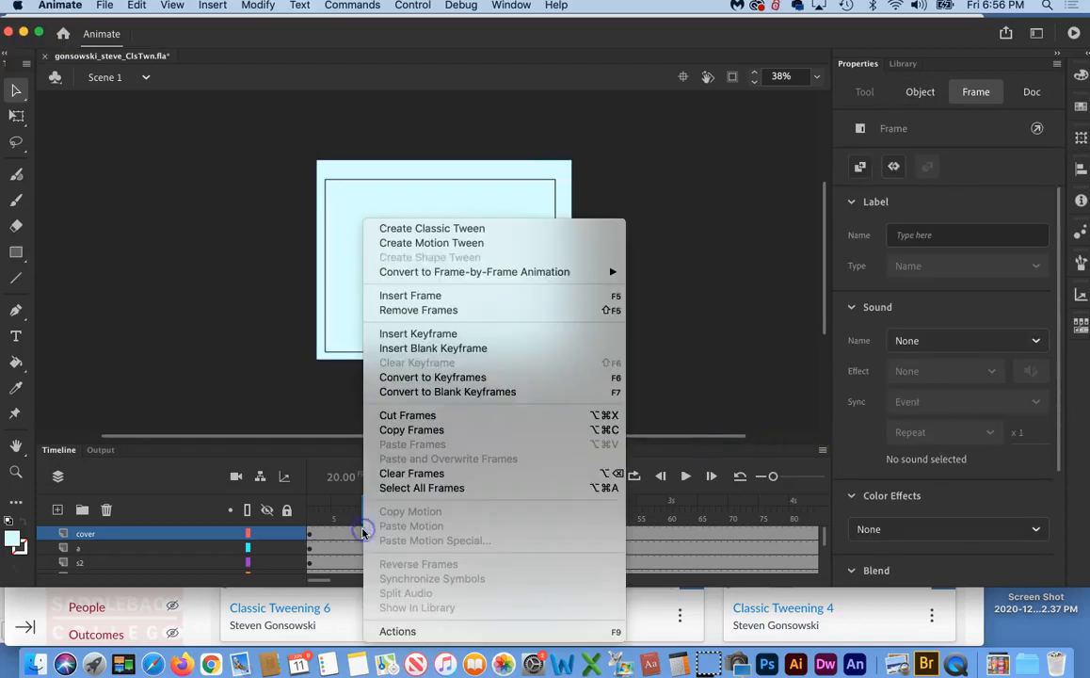
click(450, 230)
- Scrub the timeline to preview the cover's fade and the capital C's tween
drag(364, 509, 725, 519)
click(29, 610)
click(408, 513)
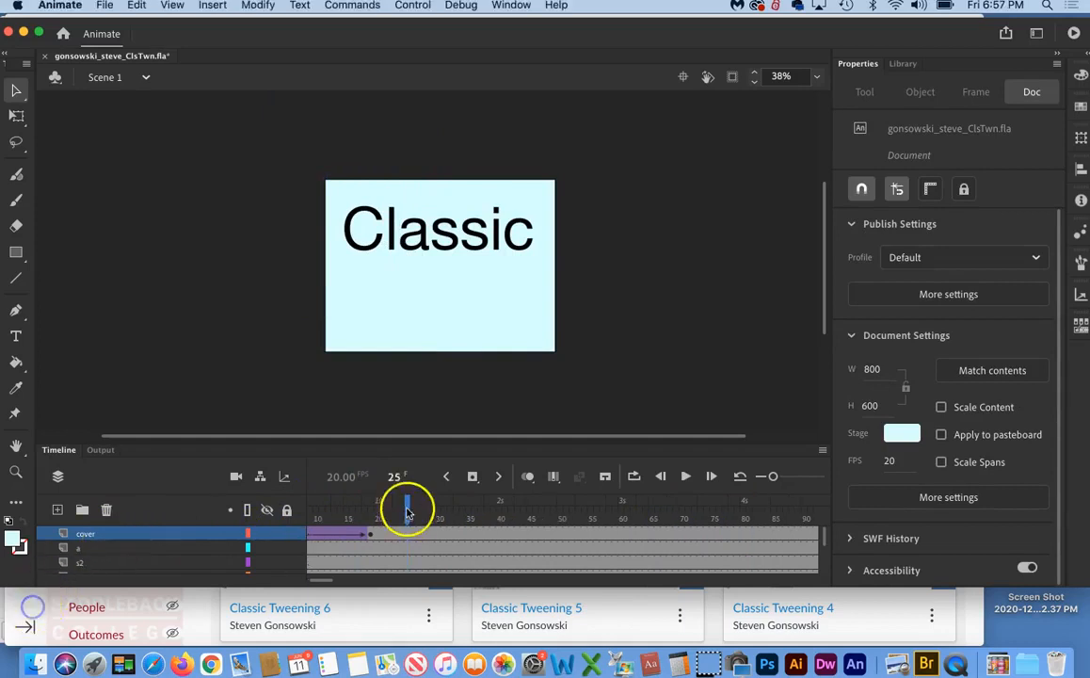
drag(408, 513, 358, 509)
- Shift the c_upper layer's tween frames from 35 through 68 earlier so that they start at frame 16
click(474, 539)
scroll(475, 540, down, 2)
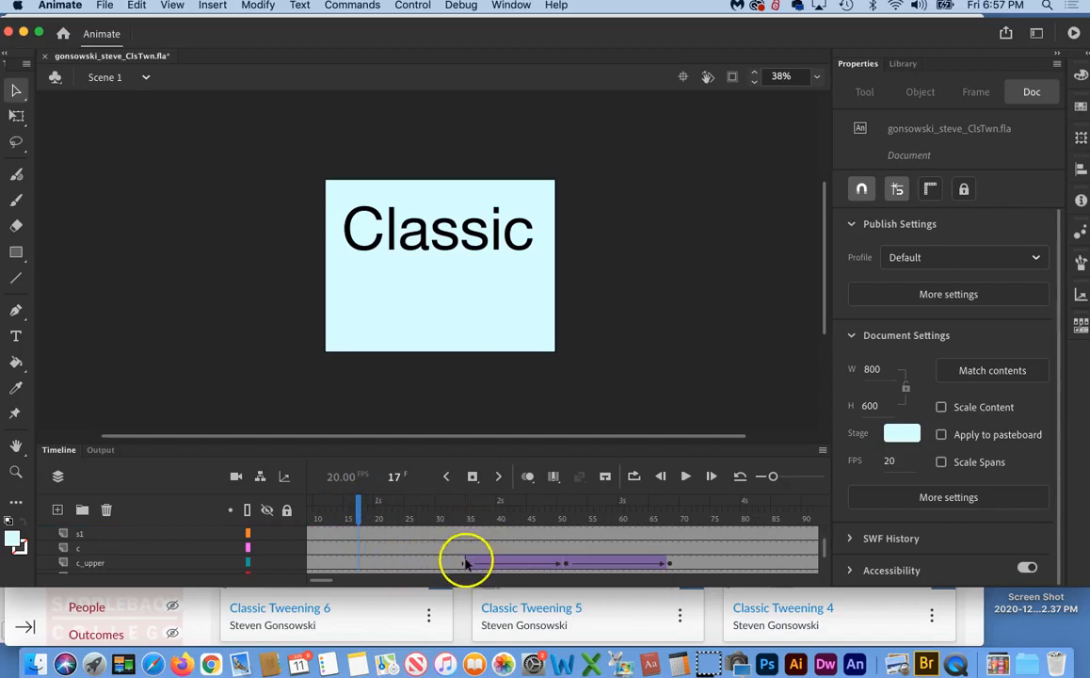
click(466, 563)
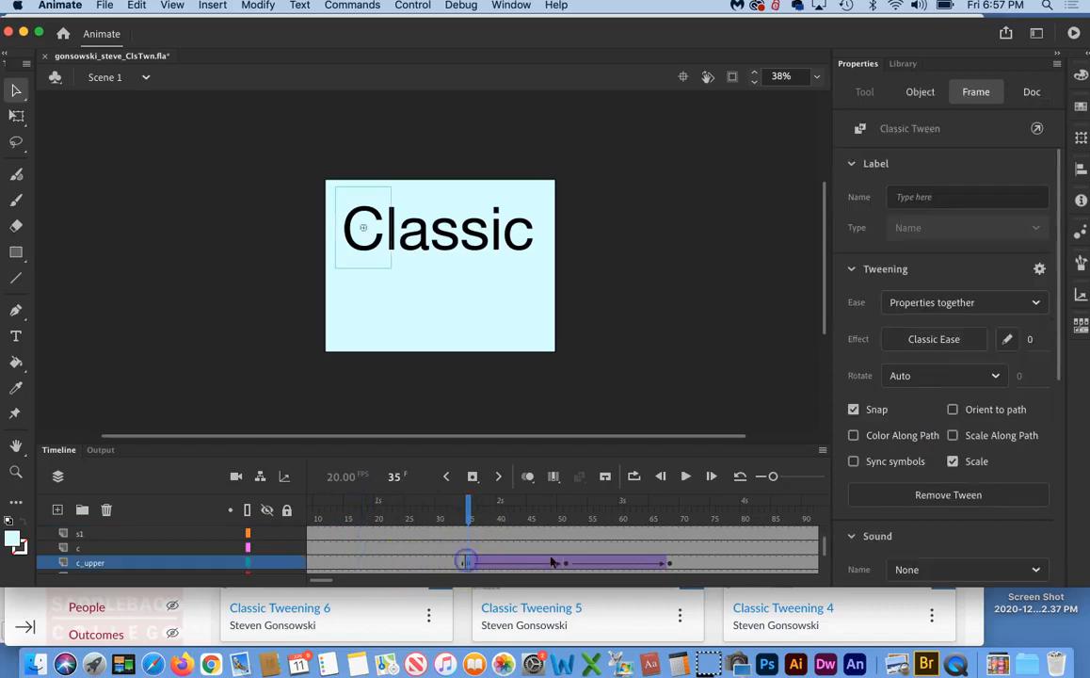
click(670, 565)
drag(627, 565, 511, 564)
- Scrub the timeline to check how the cover's fade overlaps the capital C's shifted tween, stopping at frame 30
scroll(513, 565, up, 1)
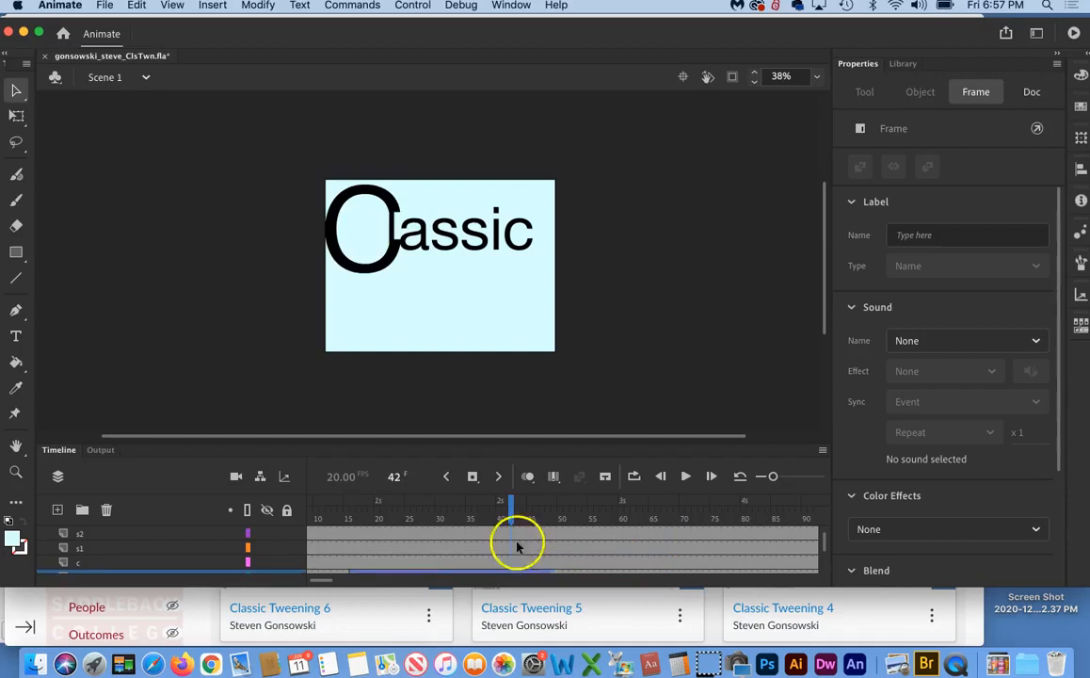
drag(507, 504, 613, 518)
scroll(435, 525, down, 2)
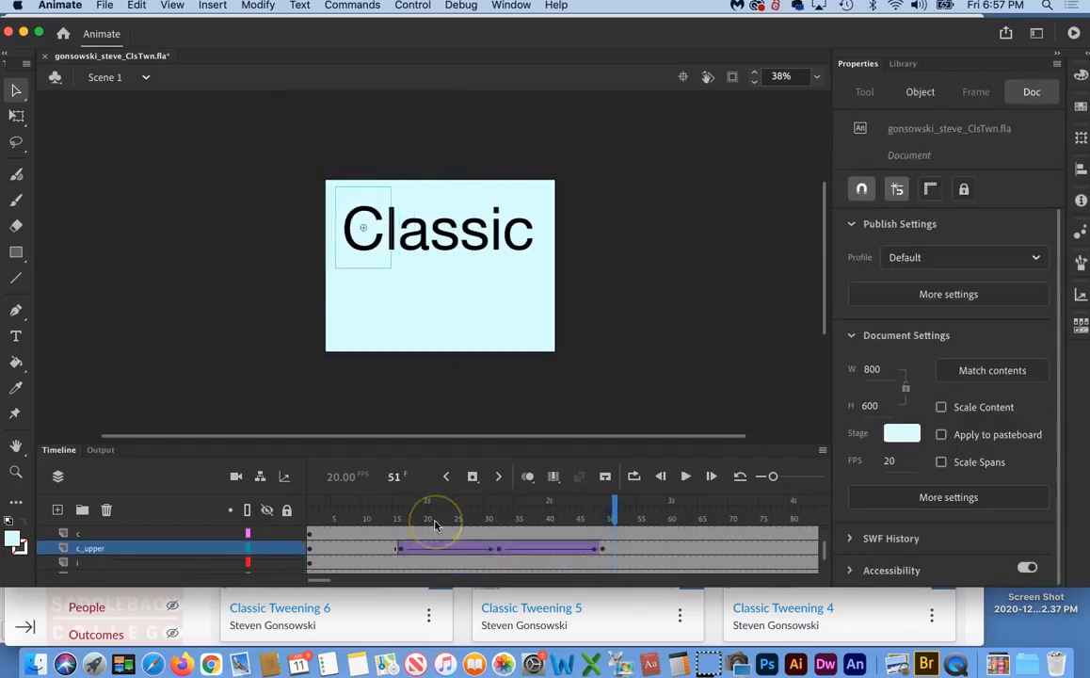
scroll(405, 546, down, 1)
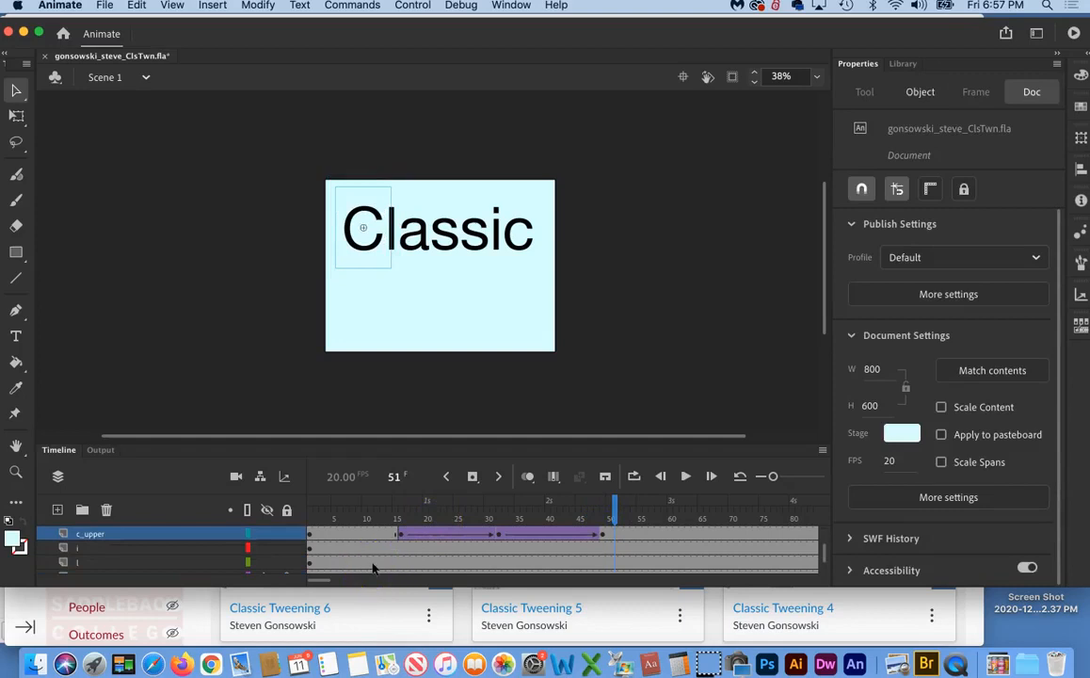
click(367, 474)
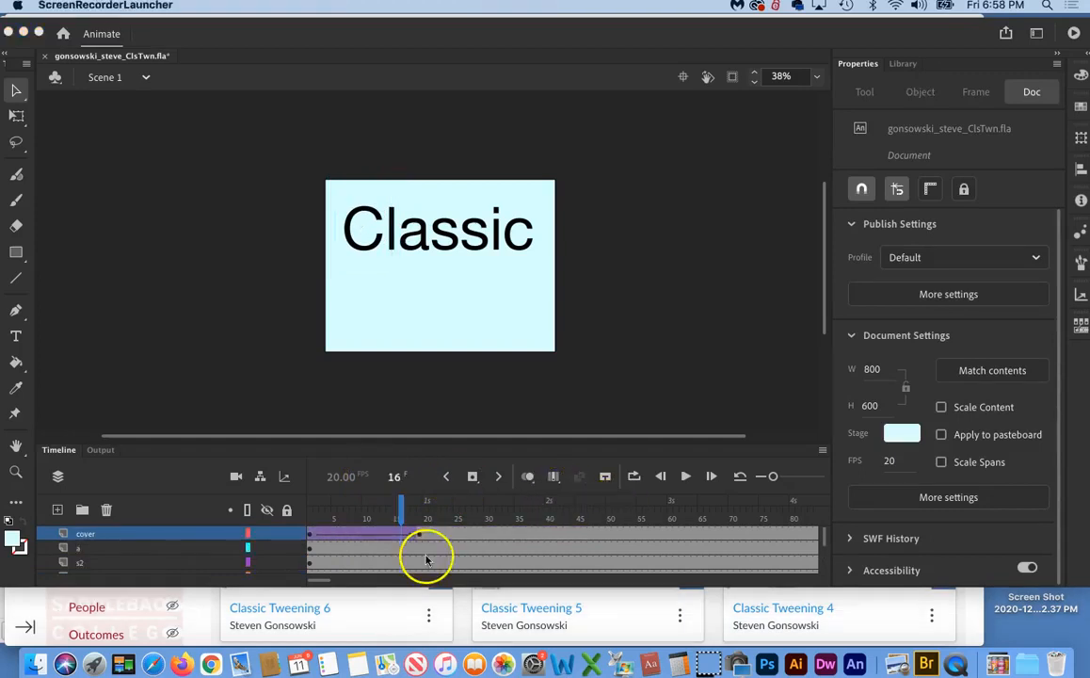
click(399, 518)
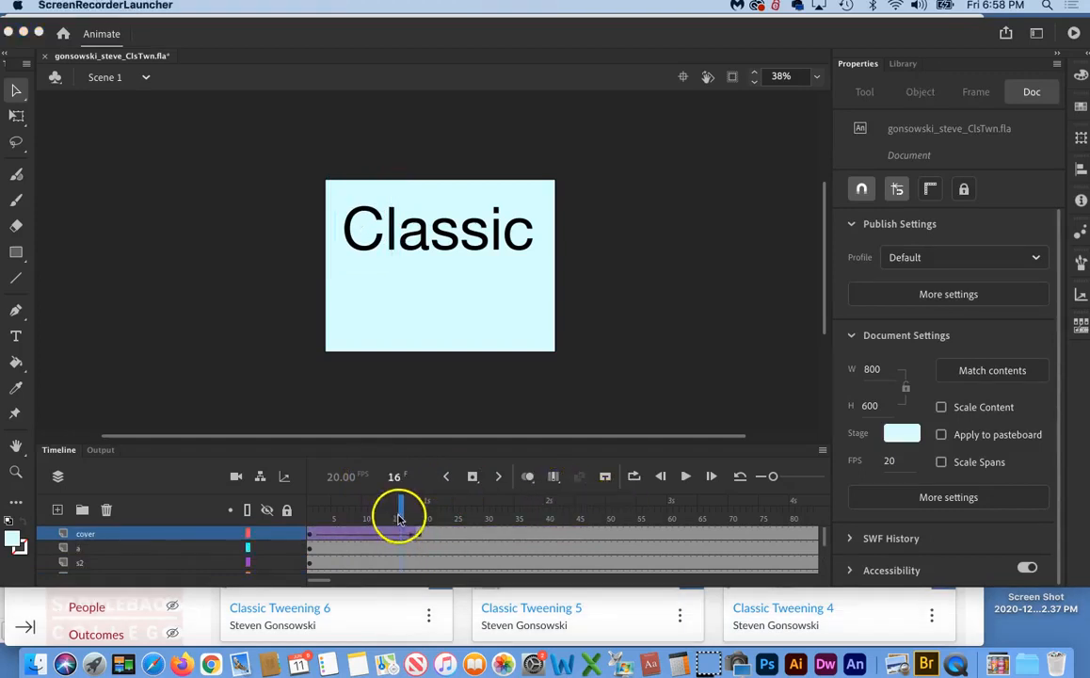
click(401, 502)
click(302, 505)
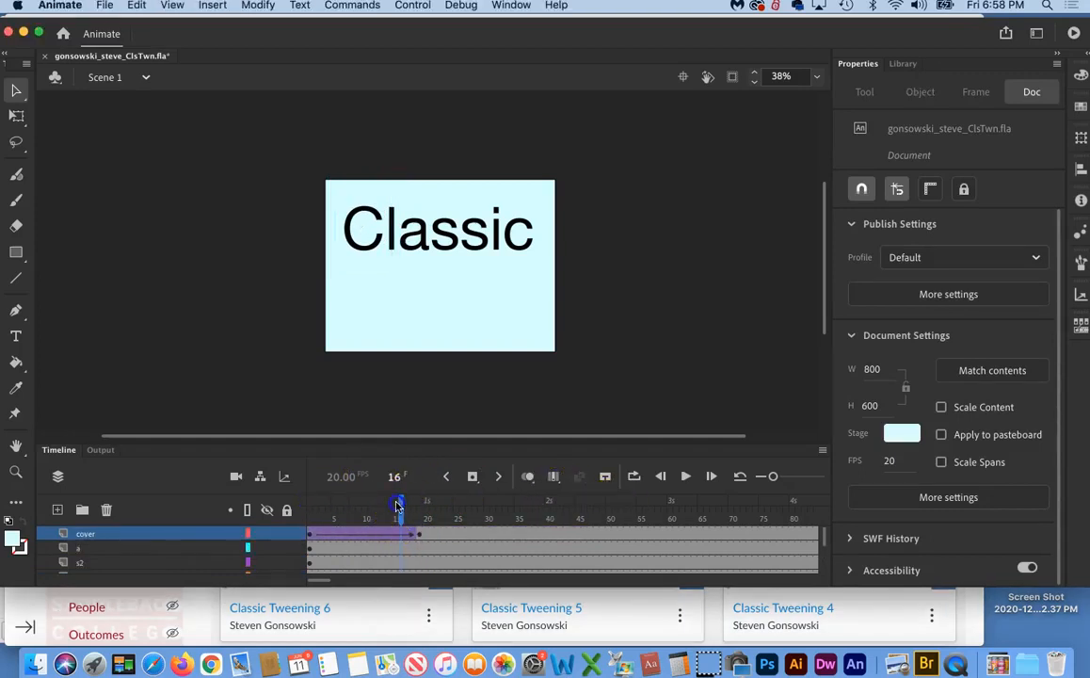
drag(393, 506, 490, 516)
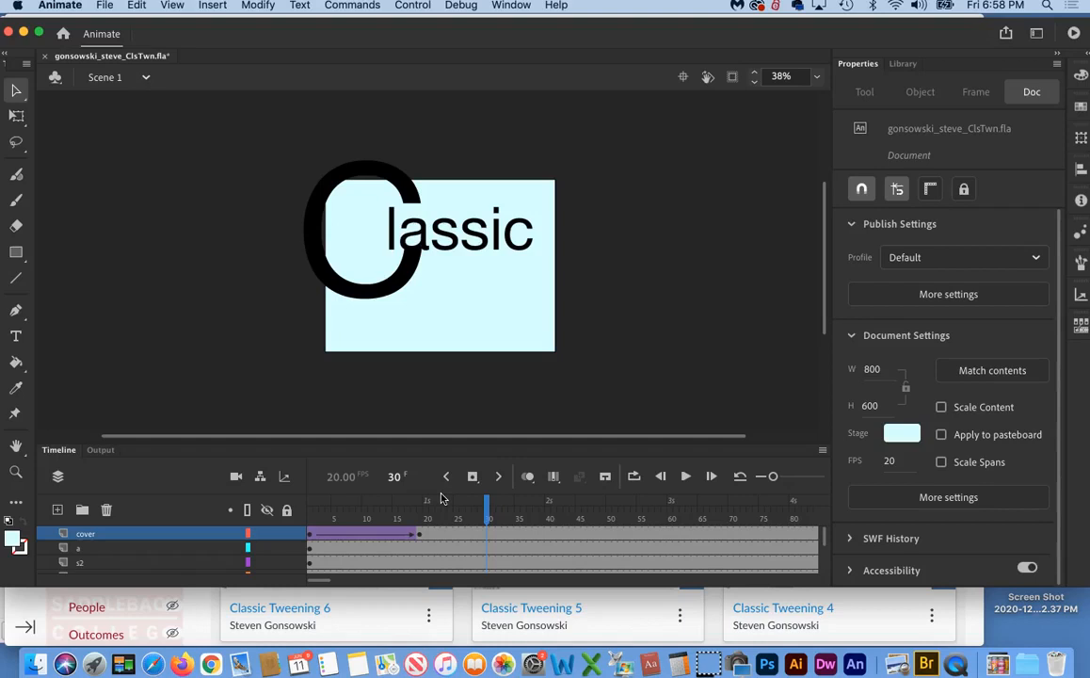
- Lock the cover and a layers so that the letters beneath them can be selected on the stage
click(36, 605)
click(393, 229)
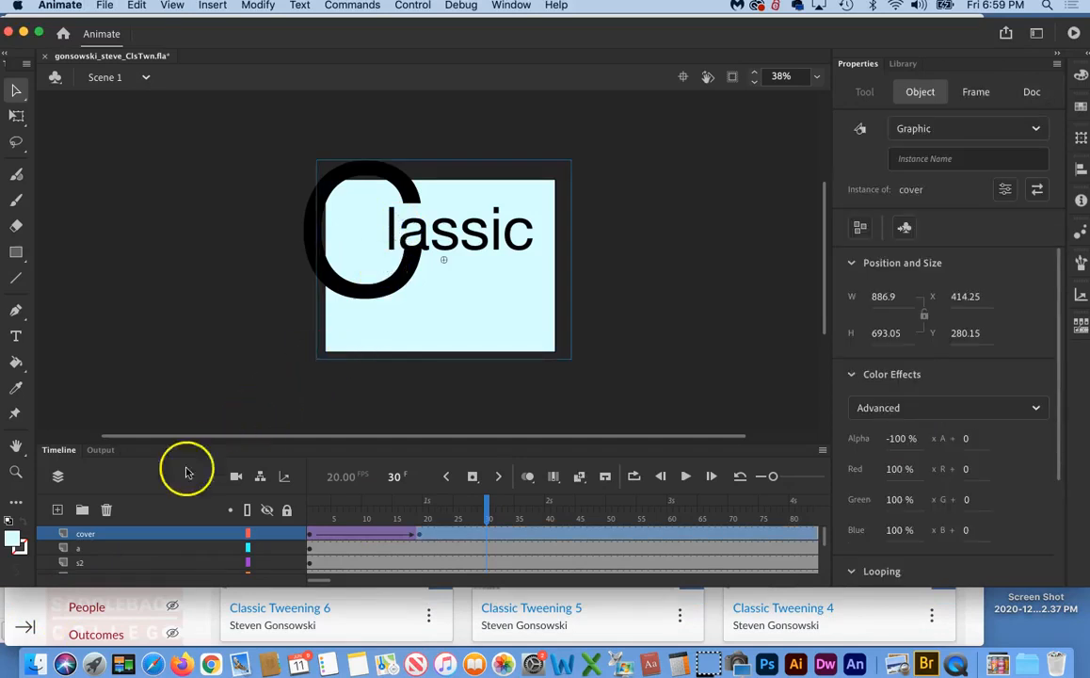
click(286, 534)
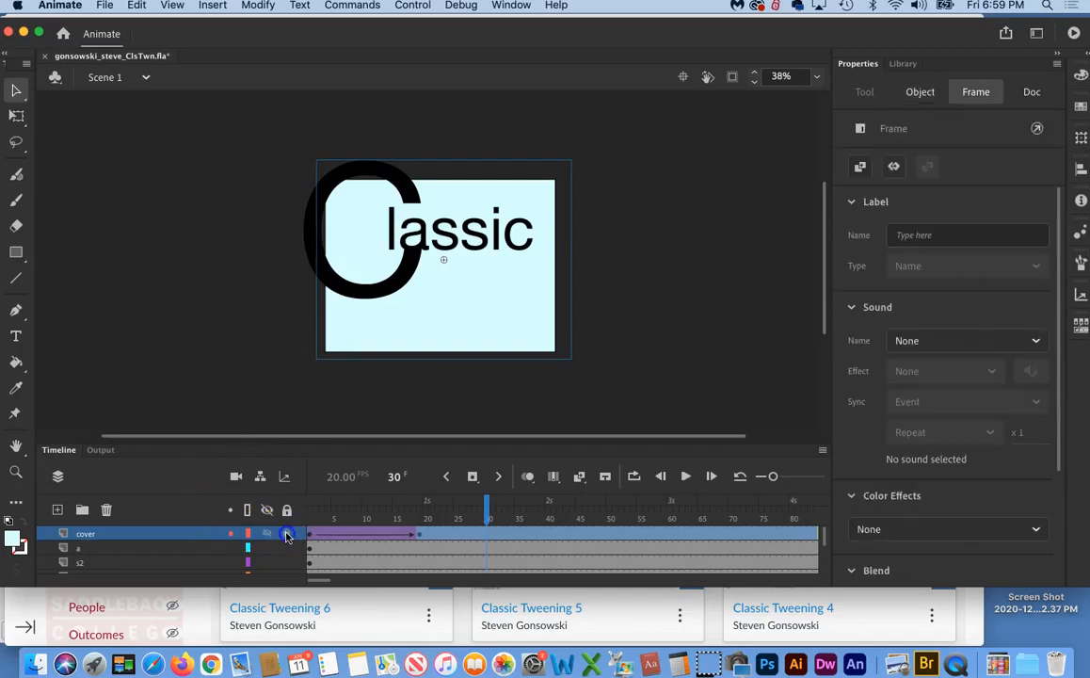
click(400, 228)
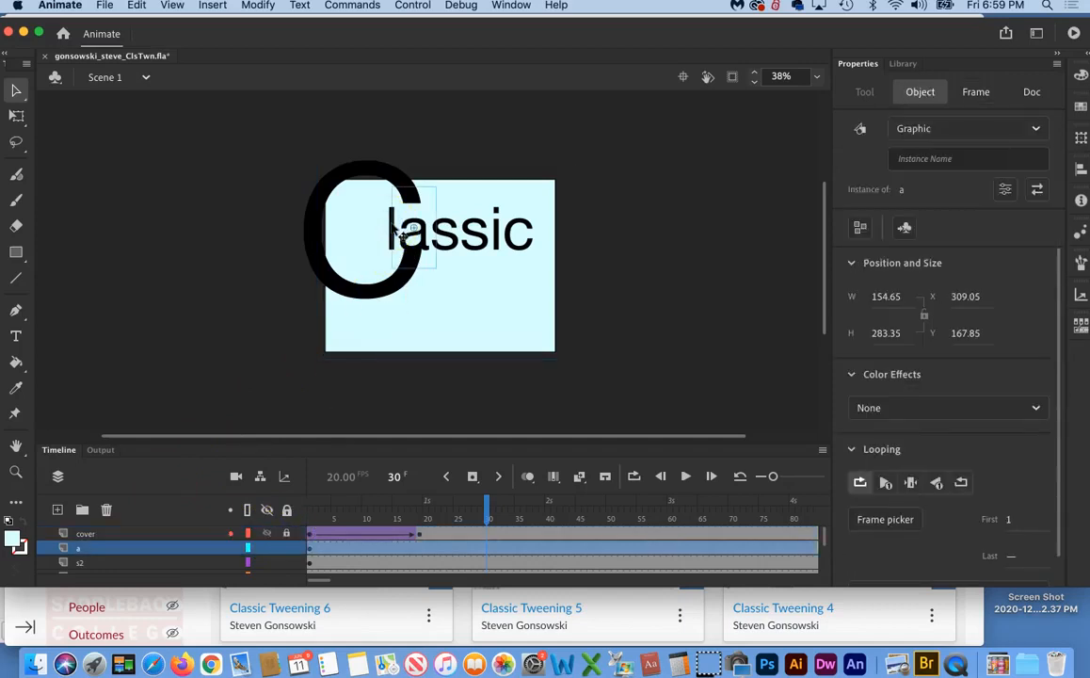
click(288, 550)
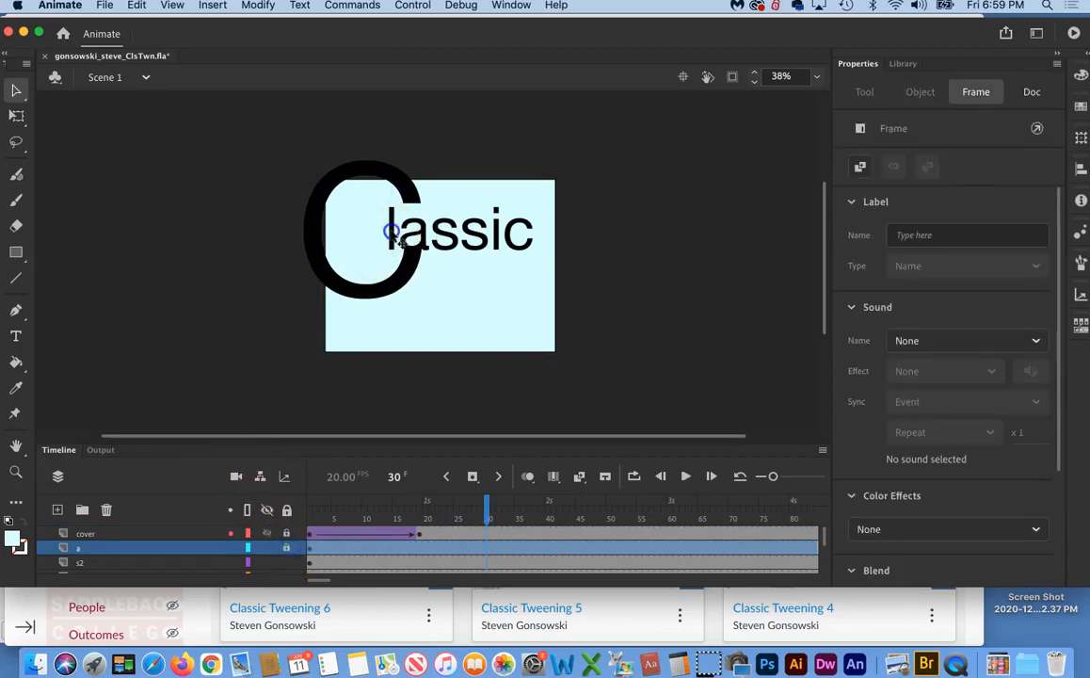
- Lock the c_upper layer, then select the letter l on the stage to locate its layer
click(399, 240)
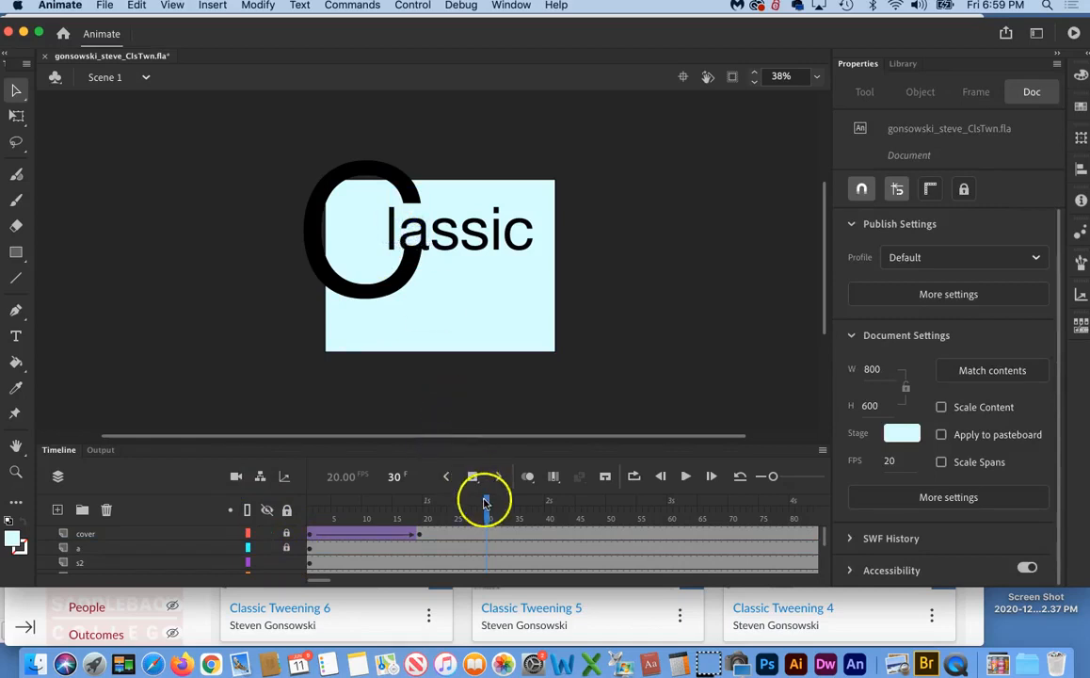
drag(487, 508, 417, 501)
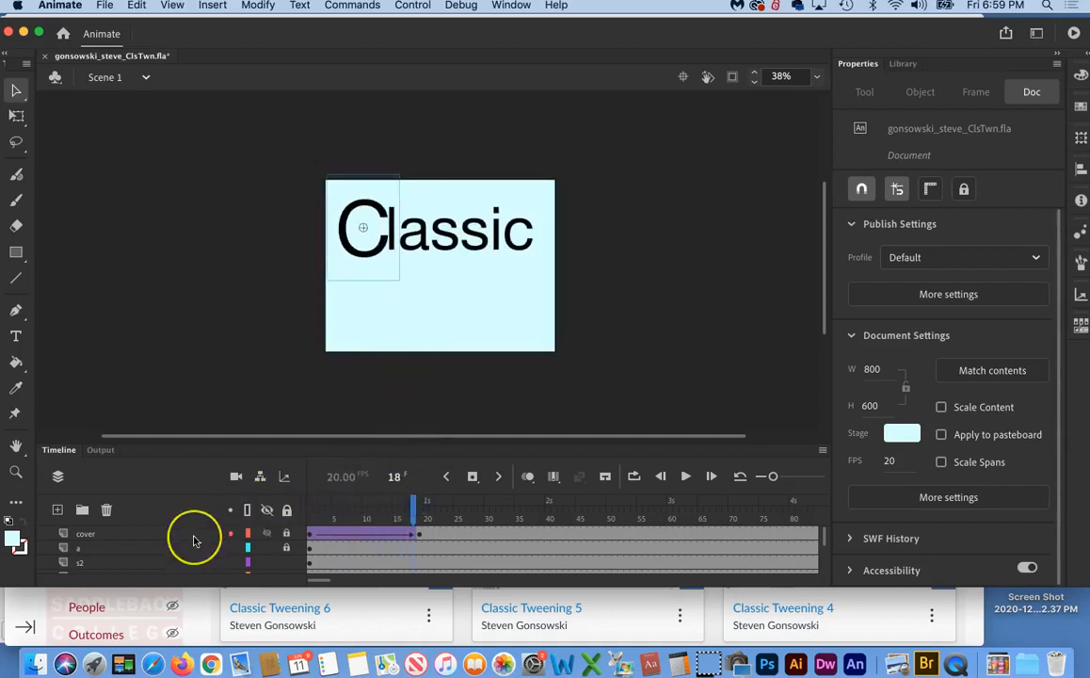
scroll(193, 541, down, 1)
scroll(192, 540, down, 4)
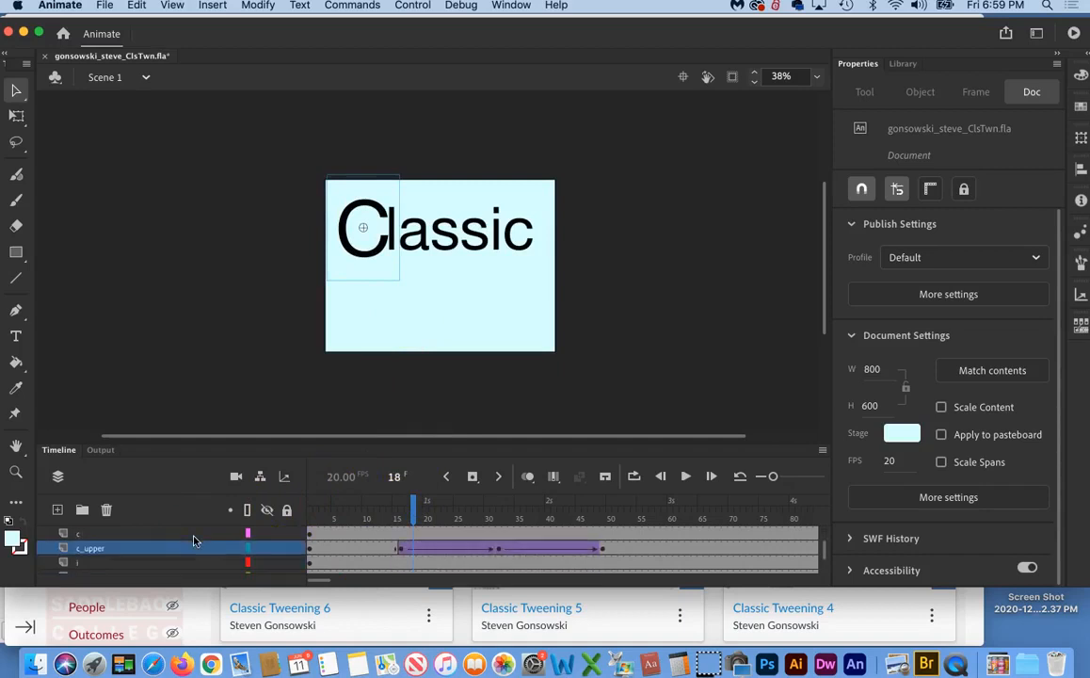
click(286, 548)
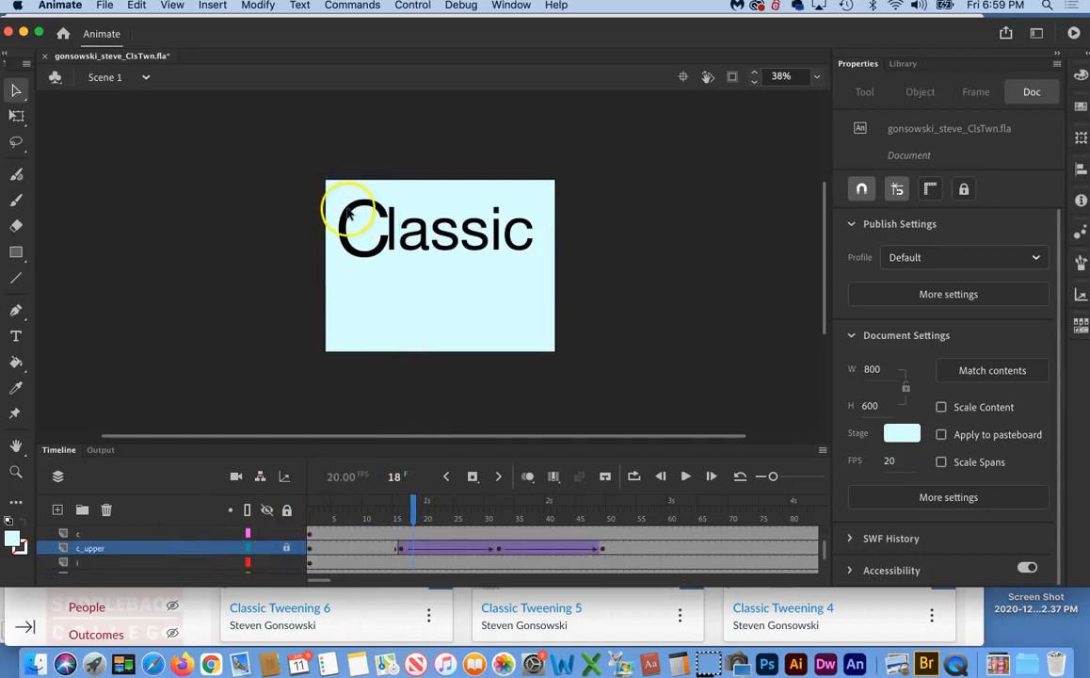
click(400, 226)
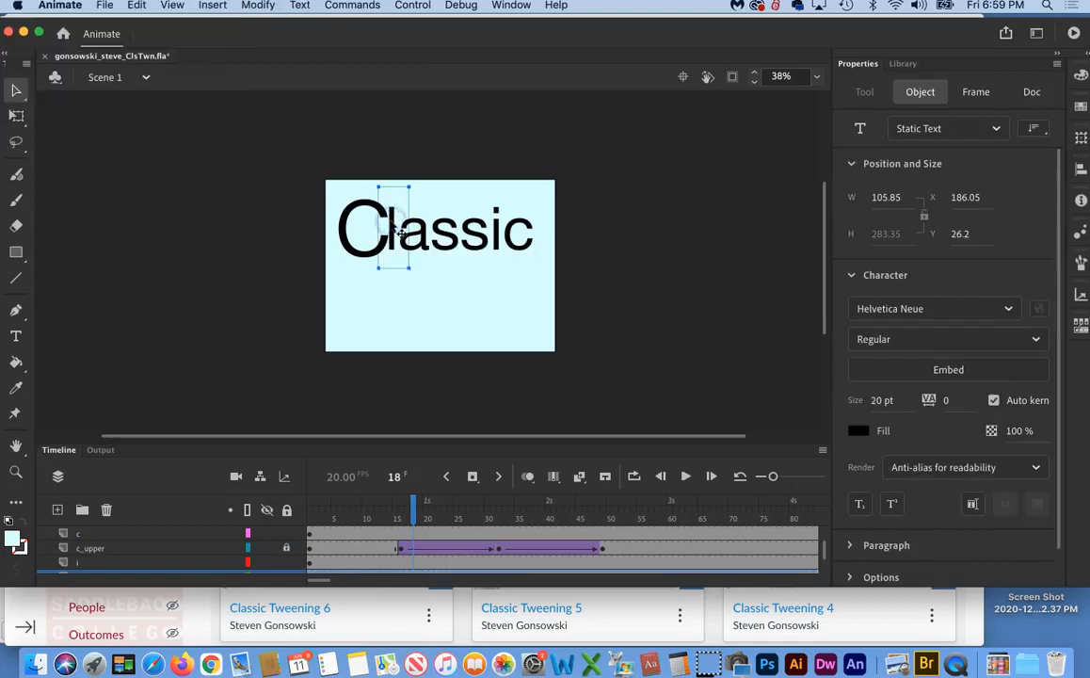
drag(528, 533, 451, 537)
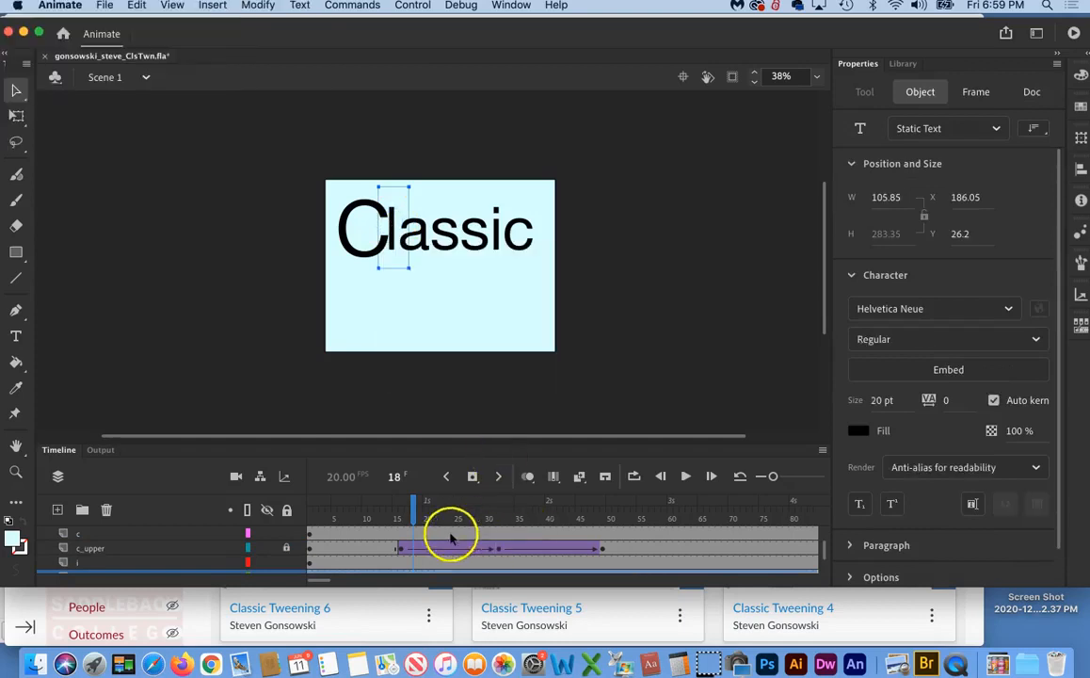
click(170, 556)
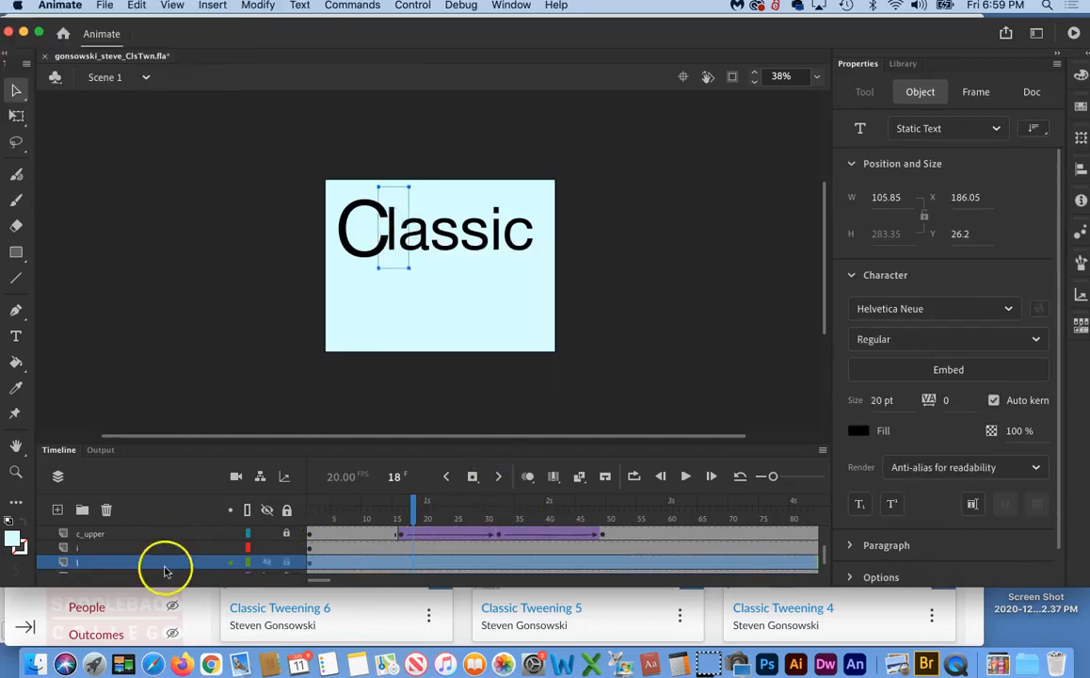
- Insert keyframes at frames 47, 62 and 78 on the l layer
click(589, 563)
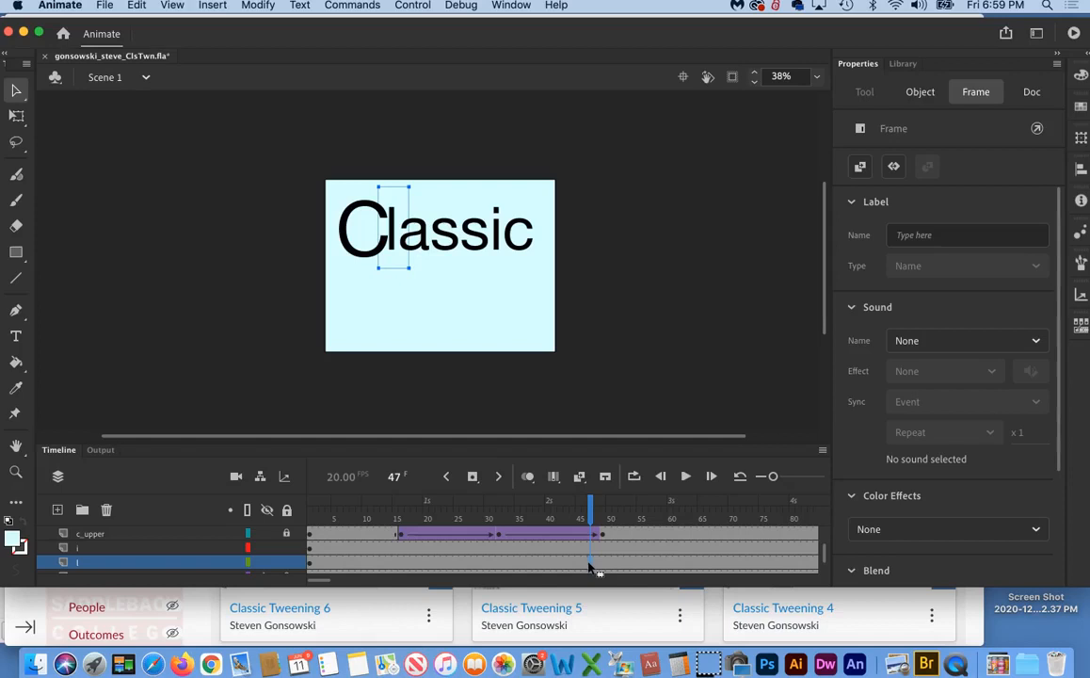
click(684, 563)
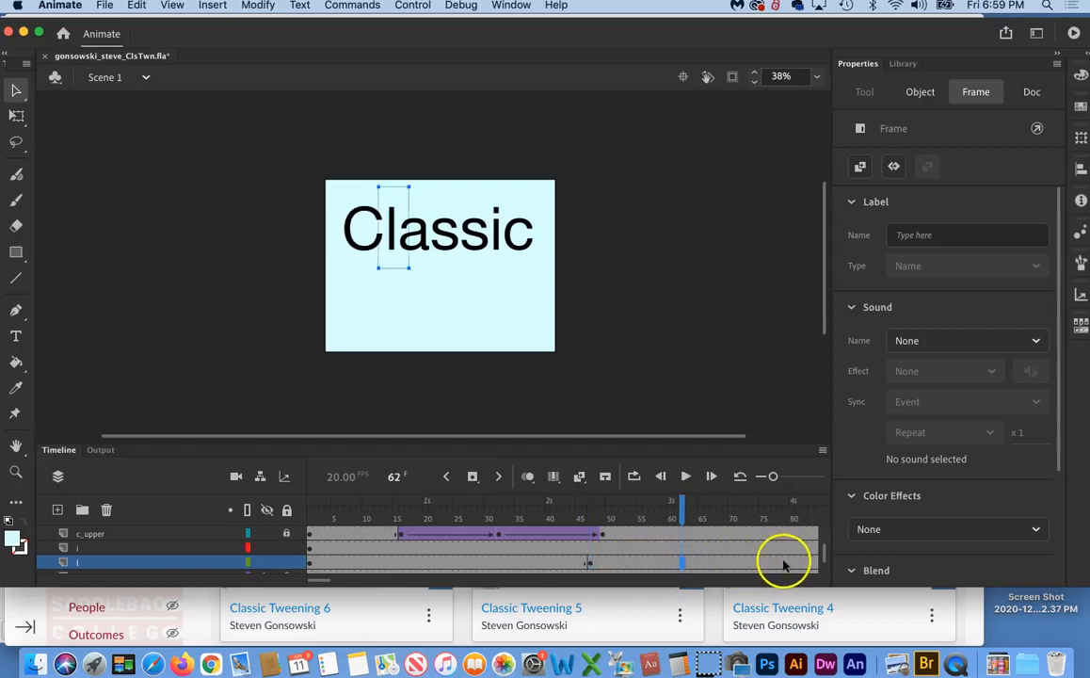
click(684, 563)
key(F6)
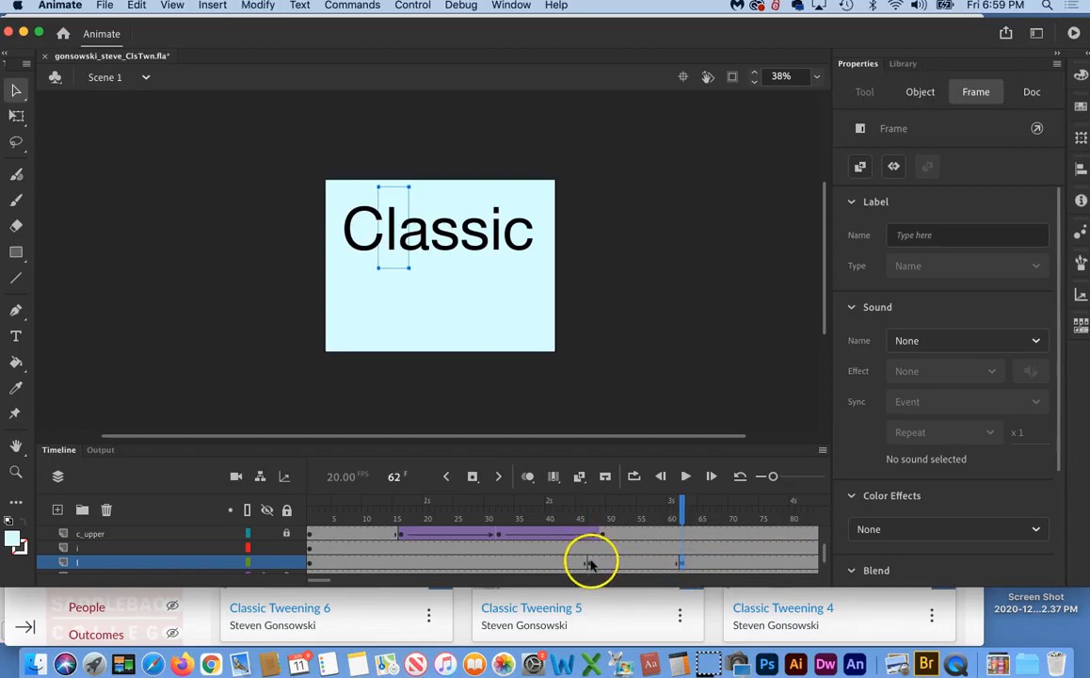
click(779, 563)
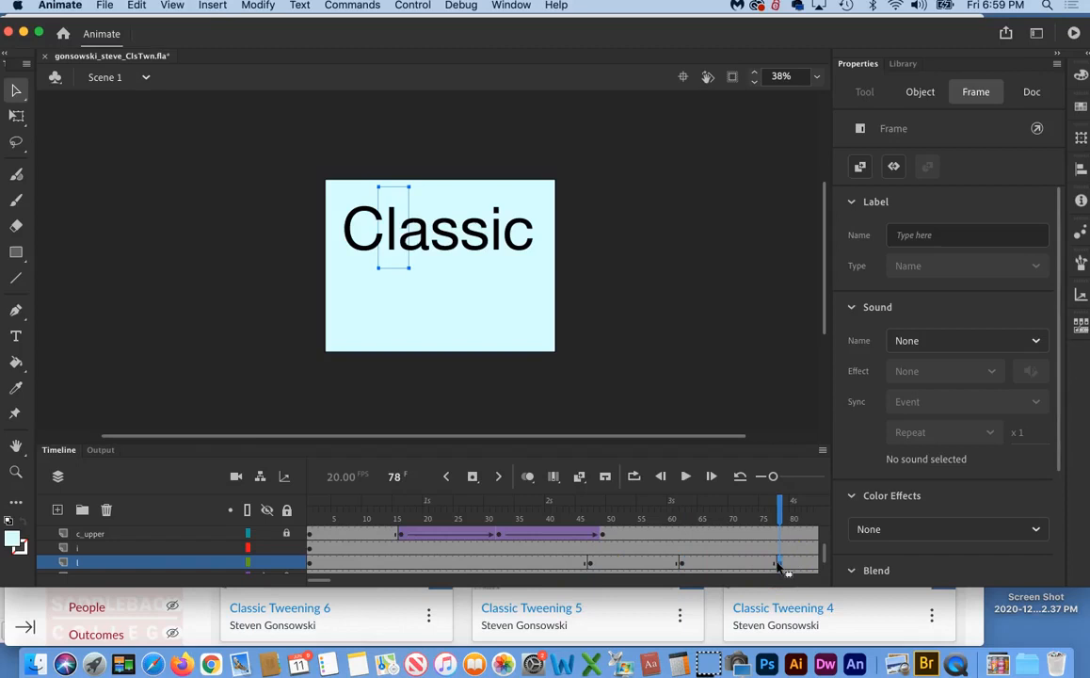
- Enlarge the letter l at frame 62 to a width of about 368 with Free Transform
click(682, 563)
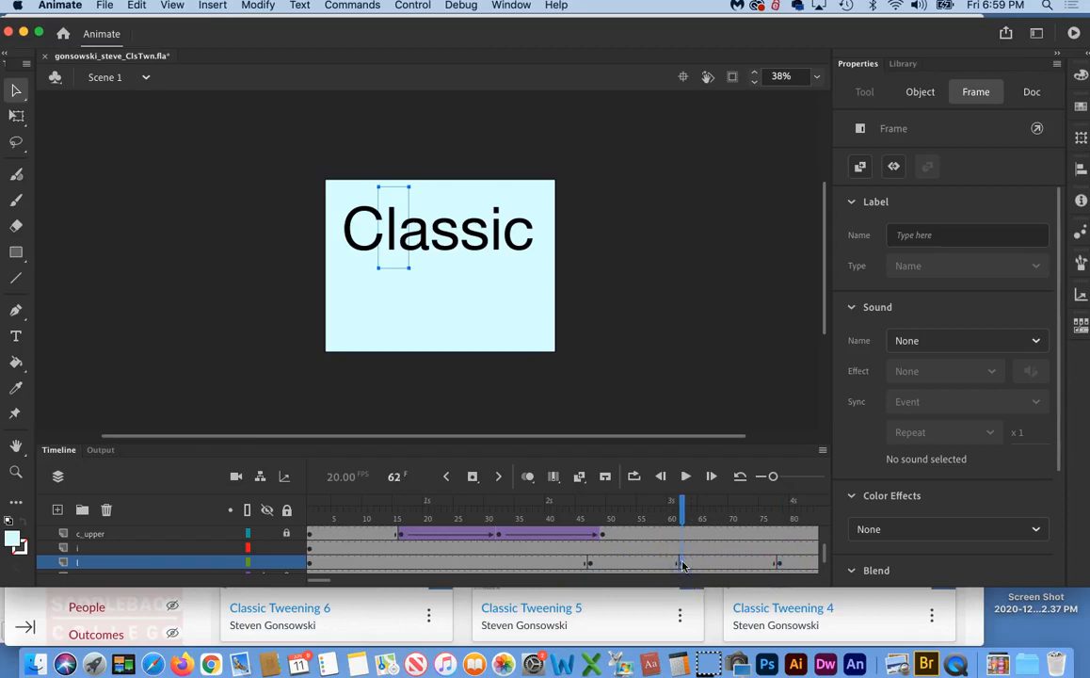
click(17, 115)
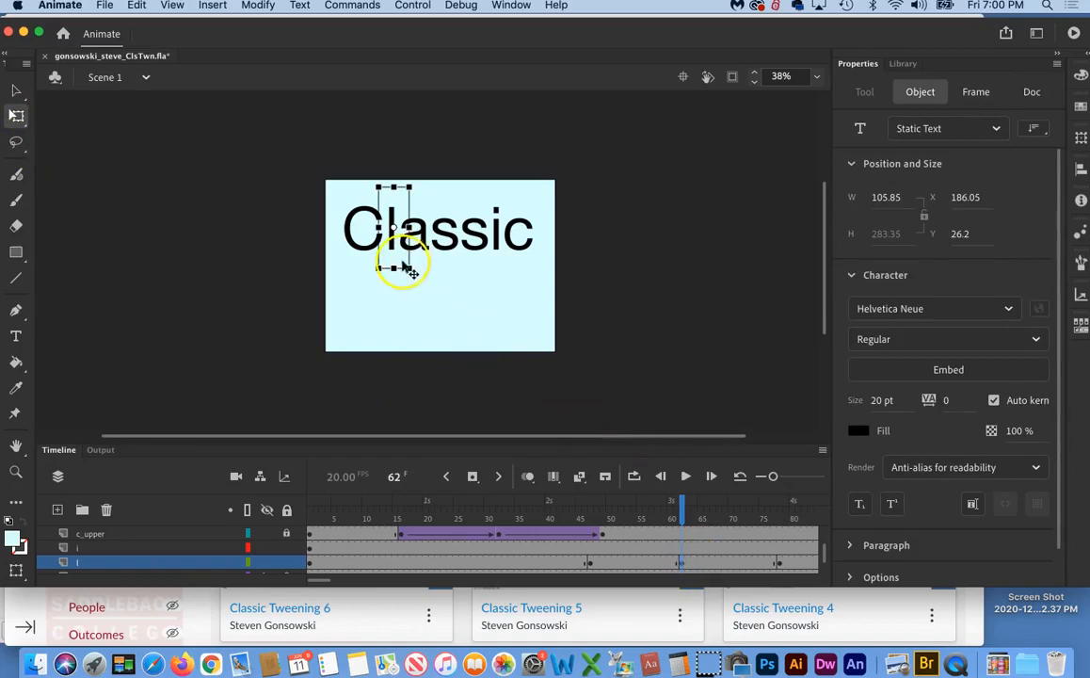
drag(410, 267, 482, 370)
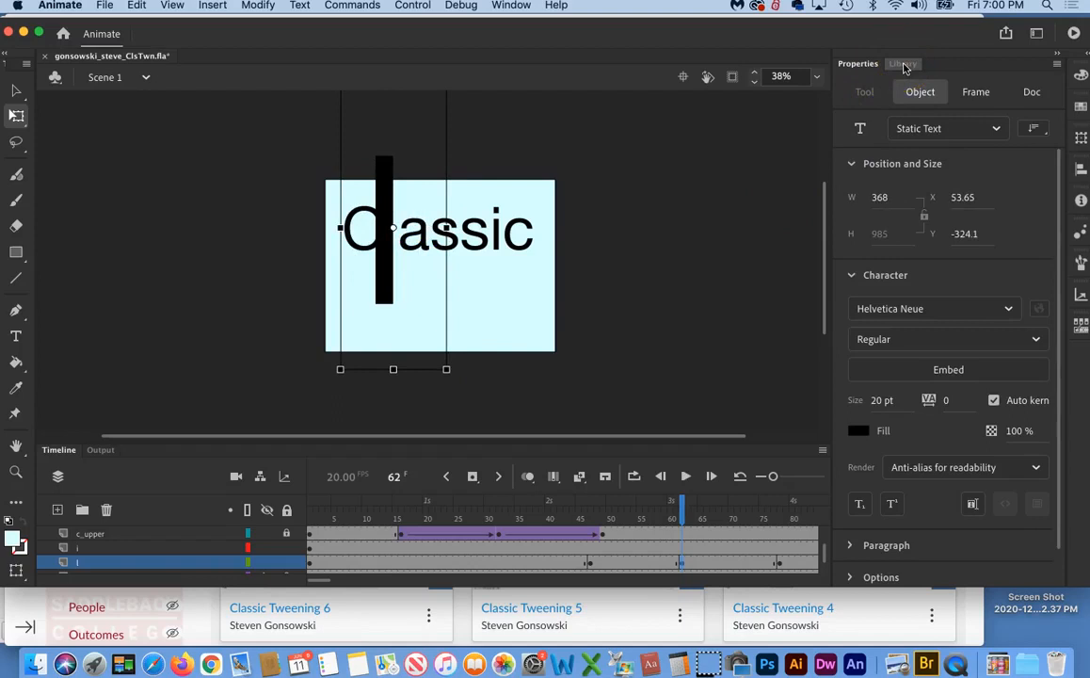
click(928, 93)
scroll(974, 327, down, 2)
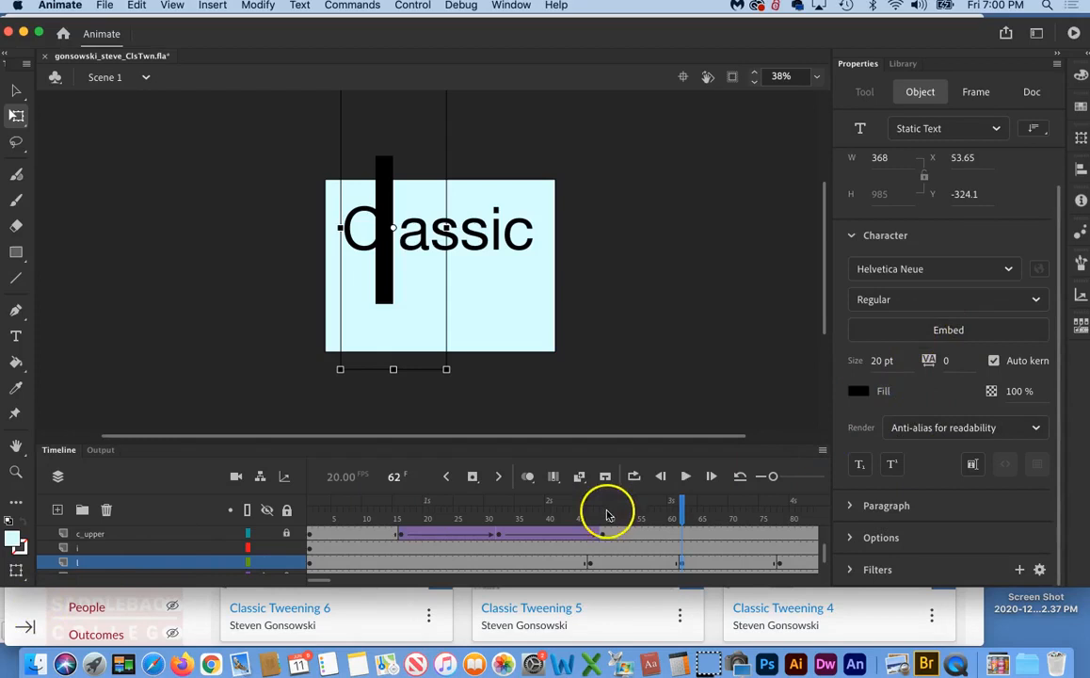
click(651, 564)
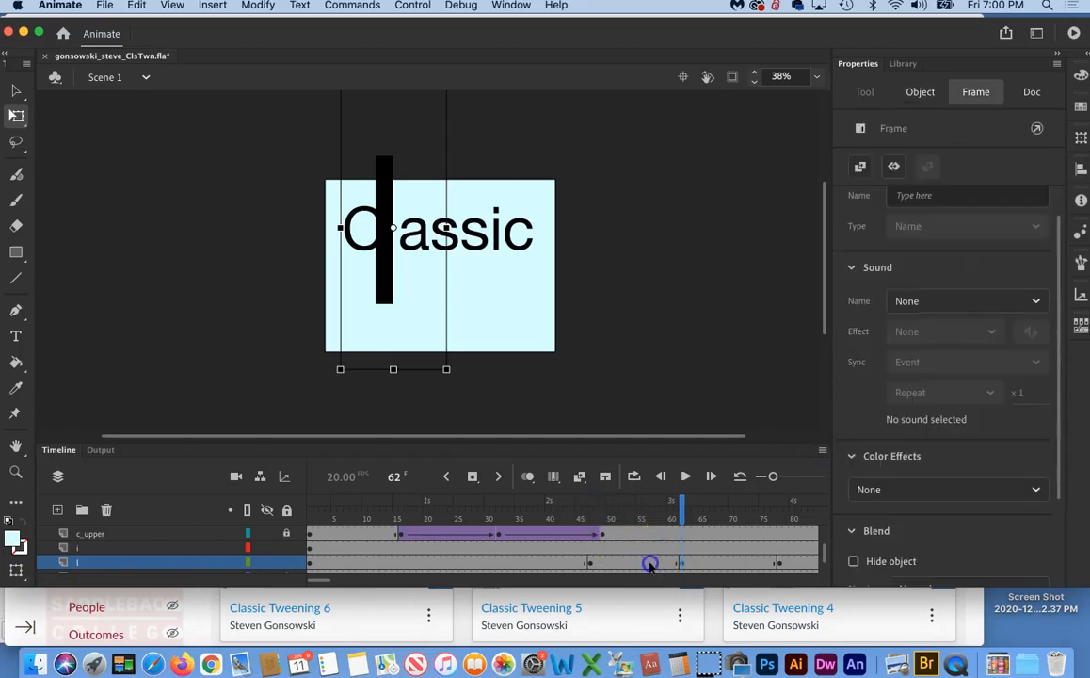
shift+click(733, 564)
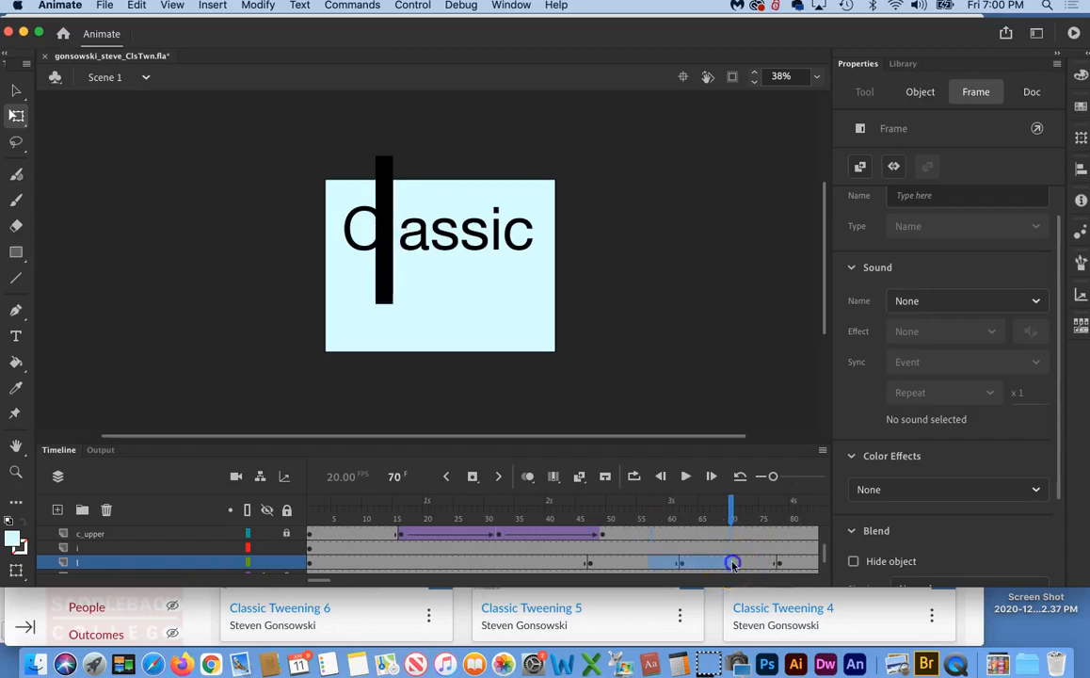
right_click(708, 566)
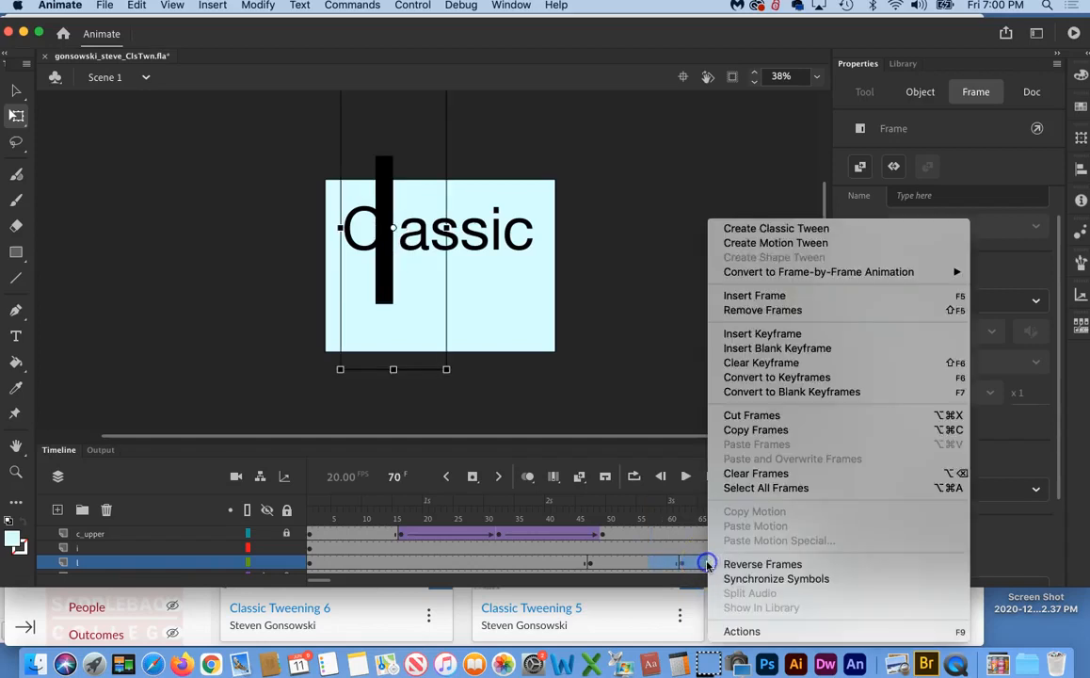
click(758, 228)
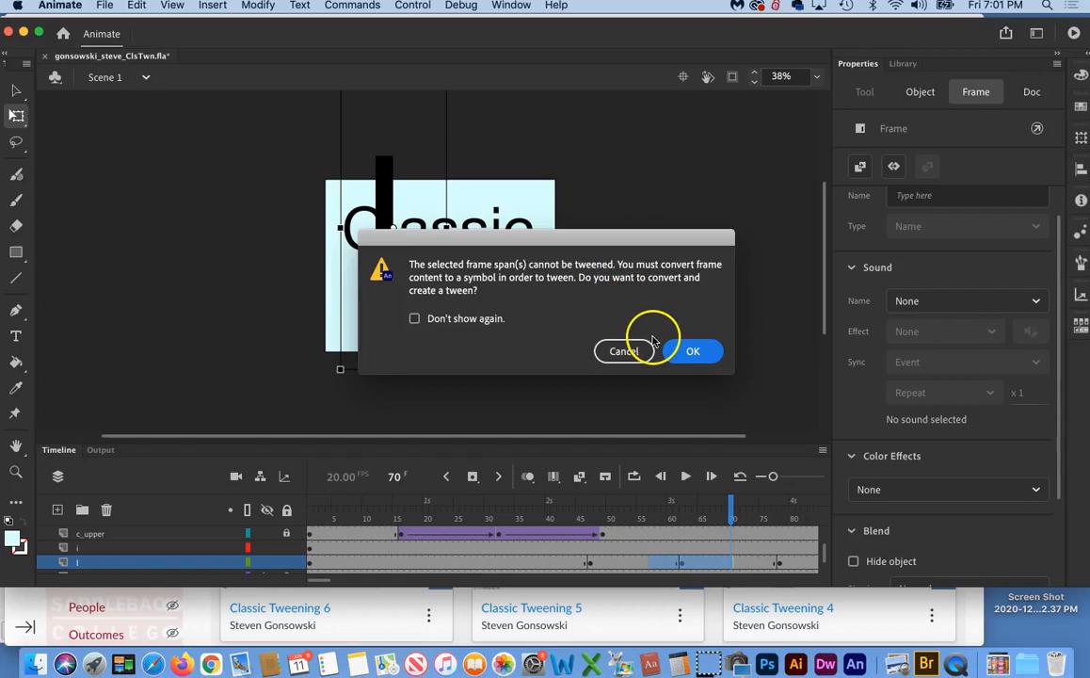
click(623, 351)
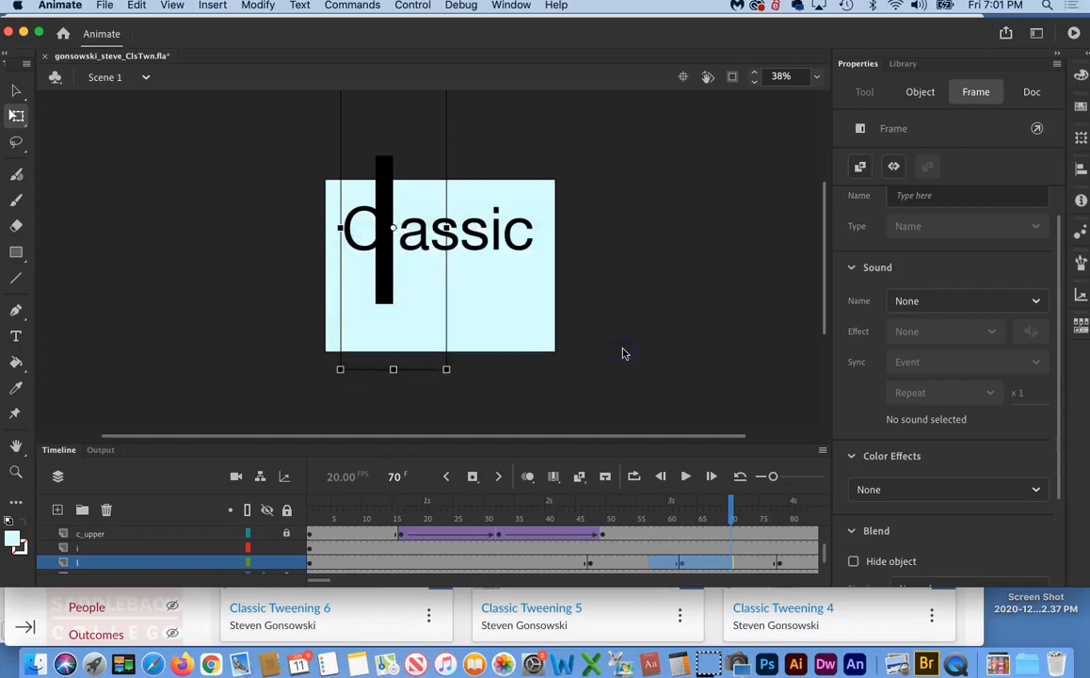
- Clear the keyframes at frames 62 and 78 on the l layer
click(682, 564)
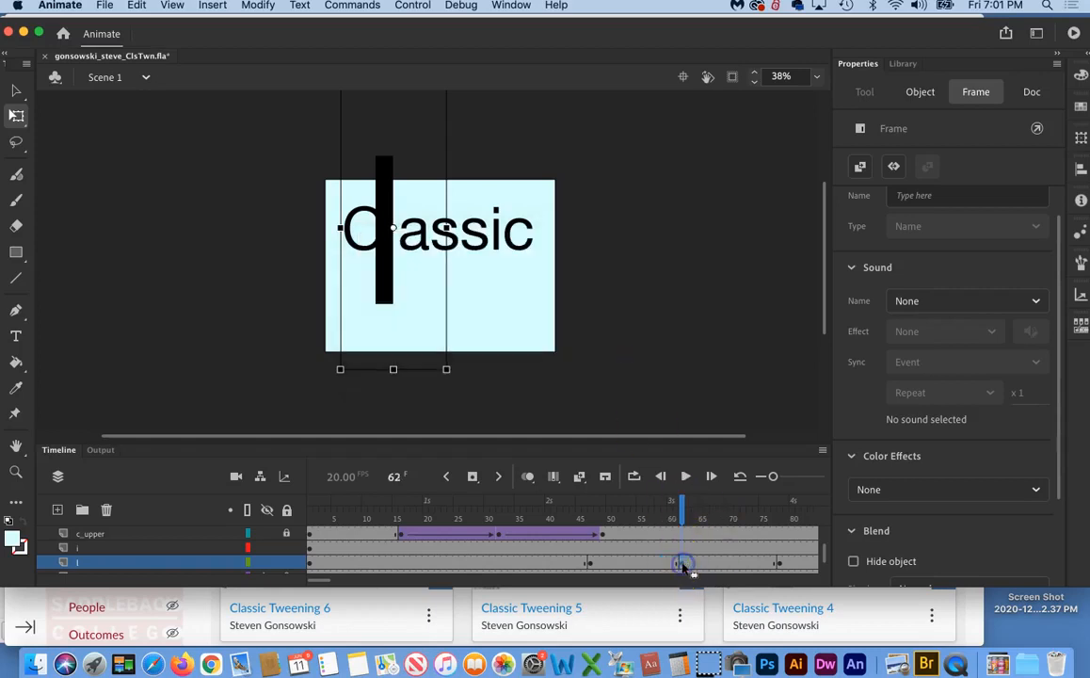
shift+click(780, 564)
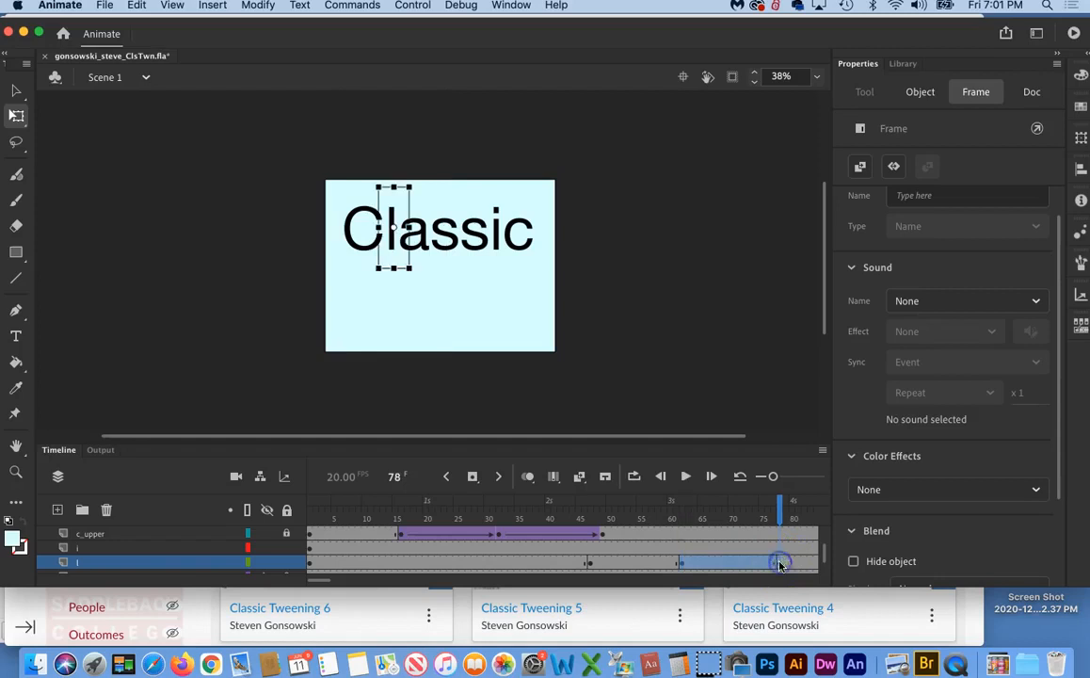
right_click(726, 563)
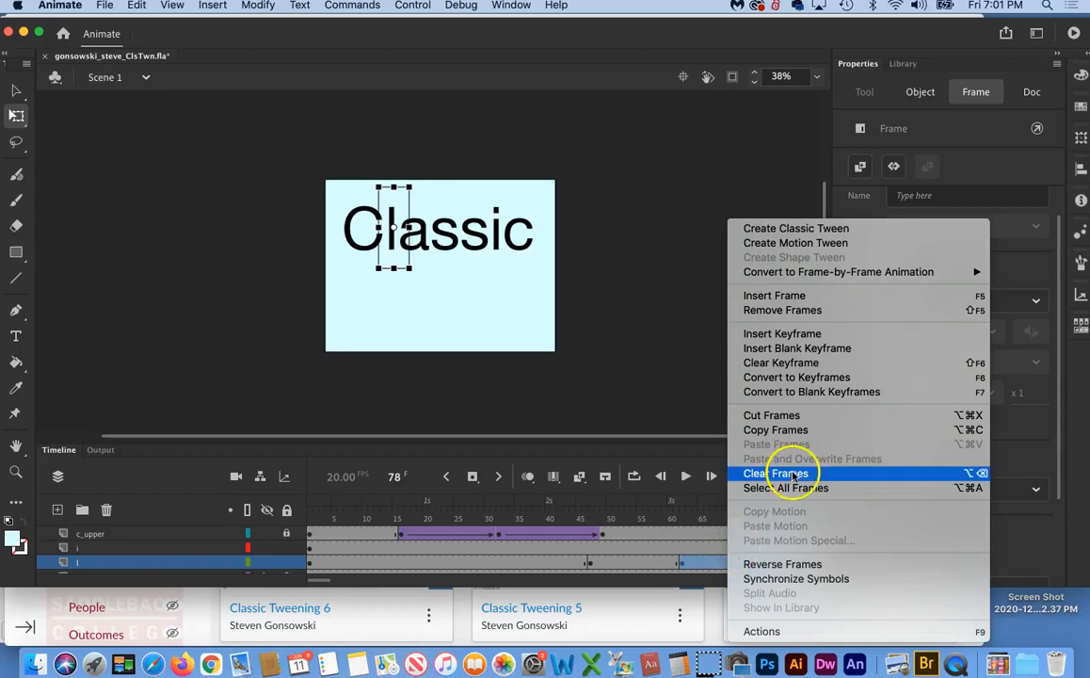
click(795, 364)
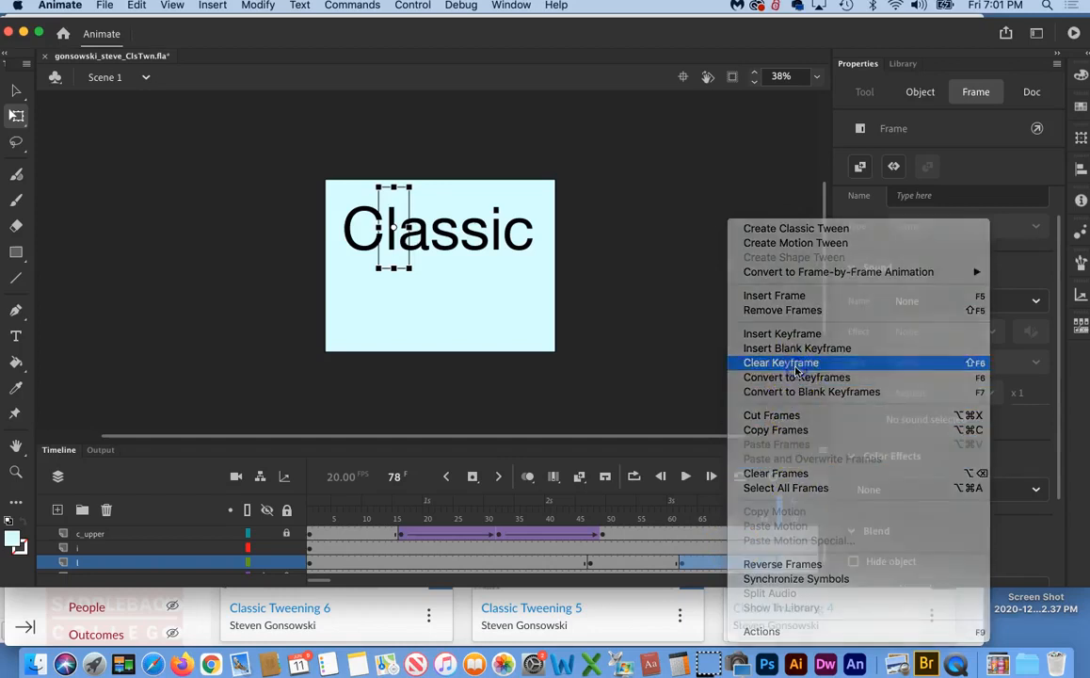
- Convert the letter l at frame 47 to a graphic symbol named l
click(592, 564)
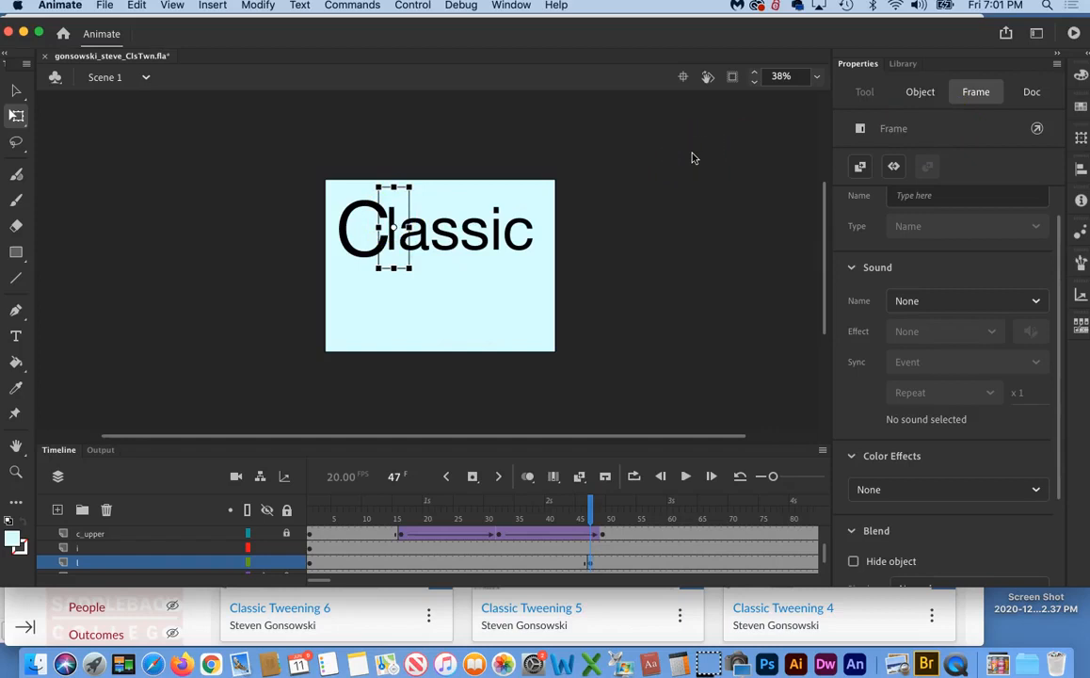
key(F8)
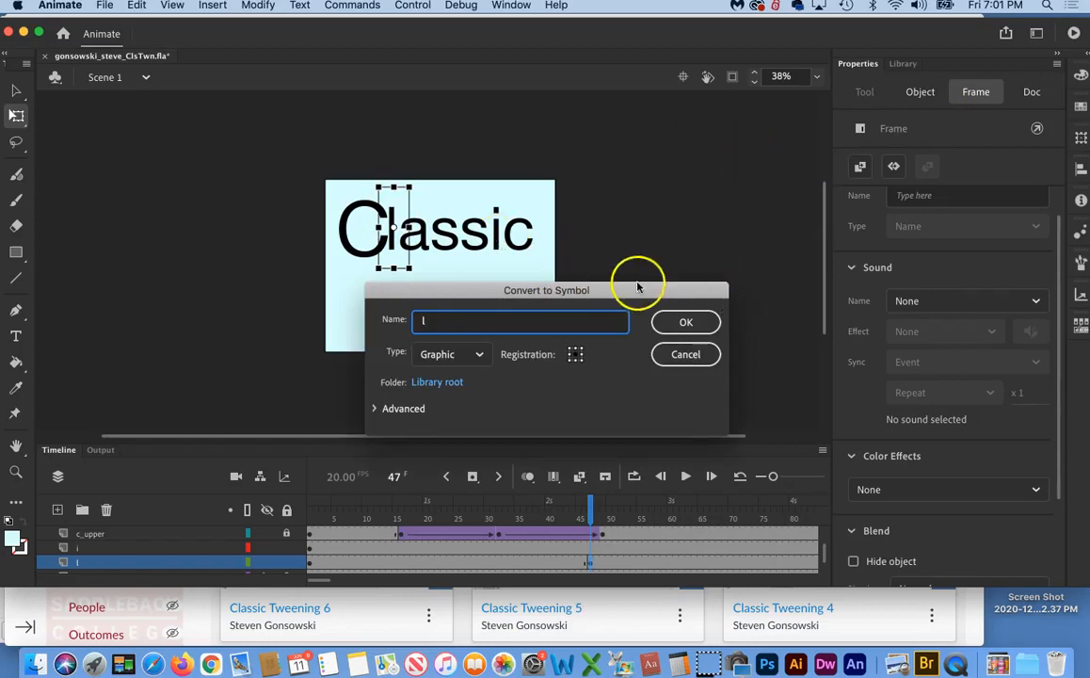
click(694, 323)
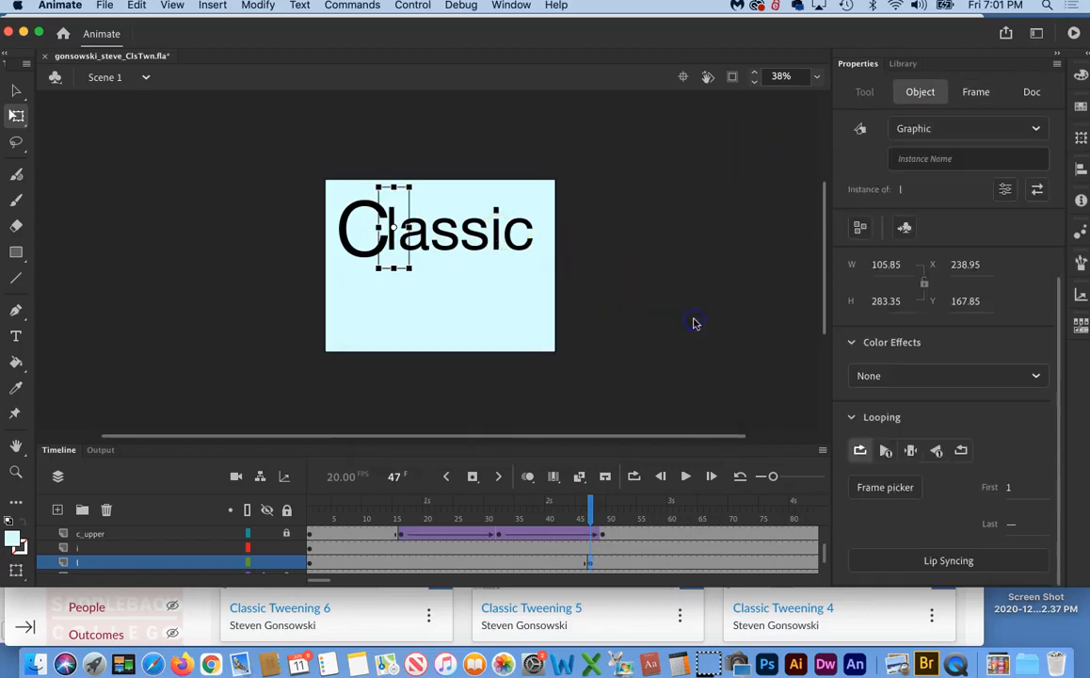
- Insert keyframes at frames 60 and 72 on the l layer
click(671, 563)
key(F6)
click(744, 563)
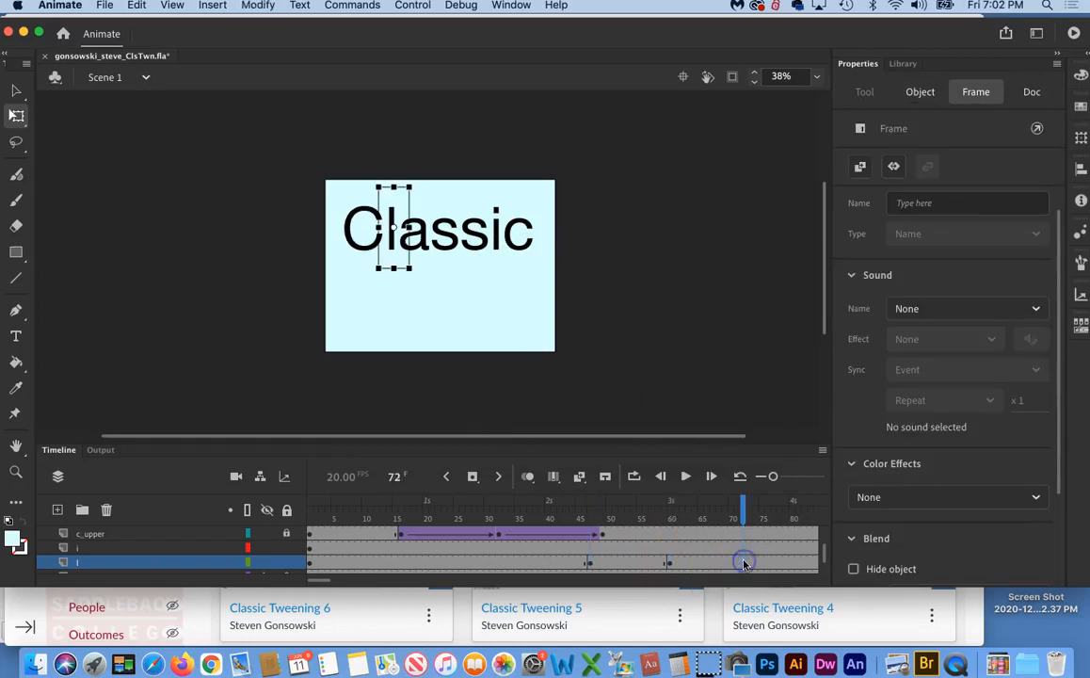
key(F6)
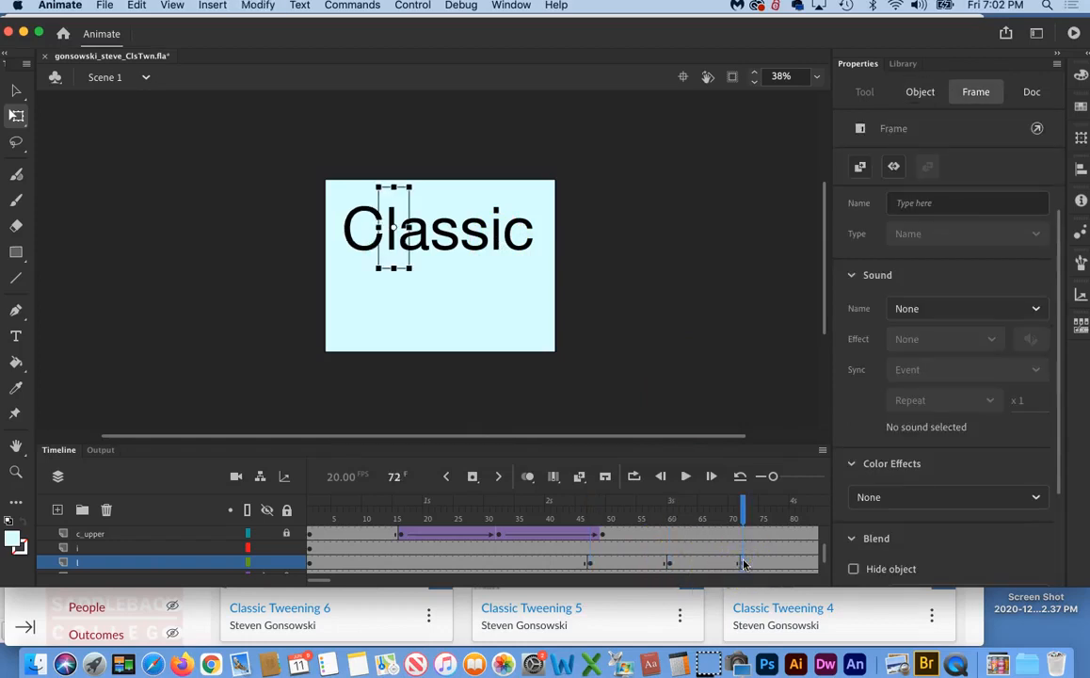
- Create classic tweens on the l layer between the keyframes at frames 47, 60 and 72
click(590, 563)
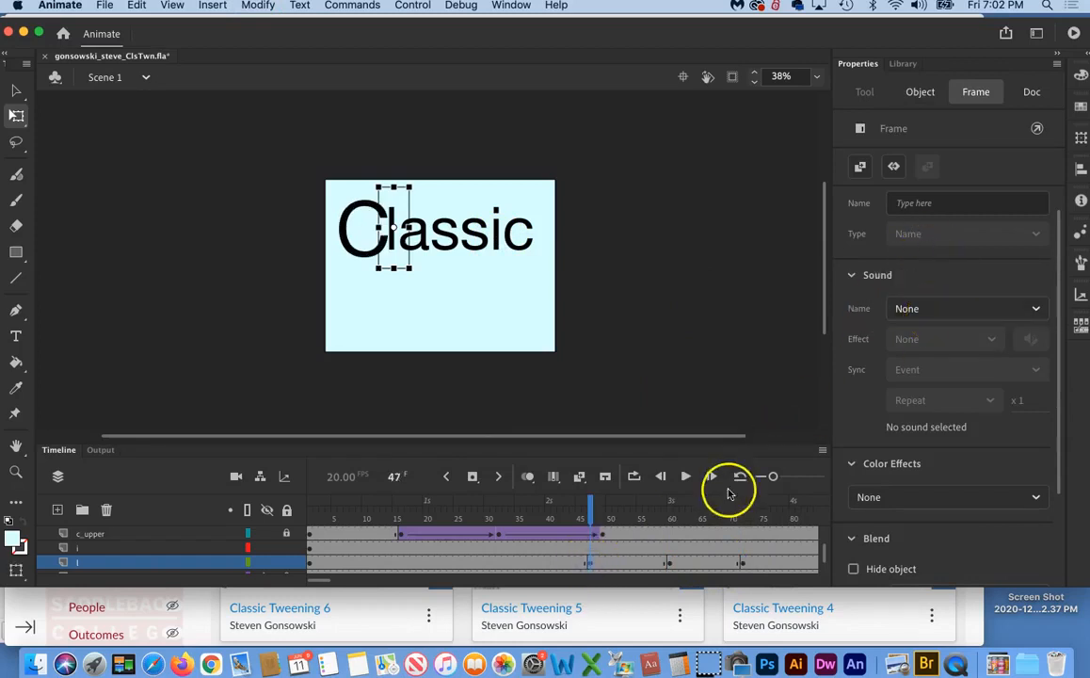
scroll(966, 322, down, 3)
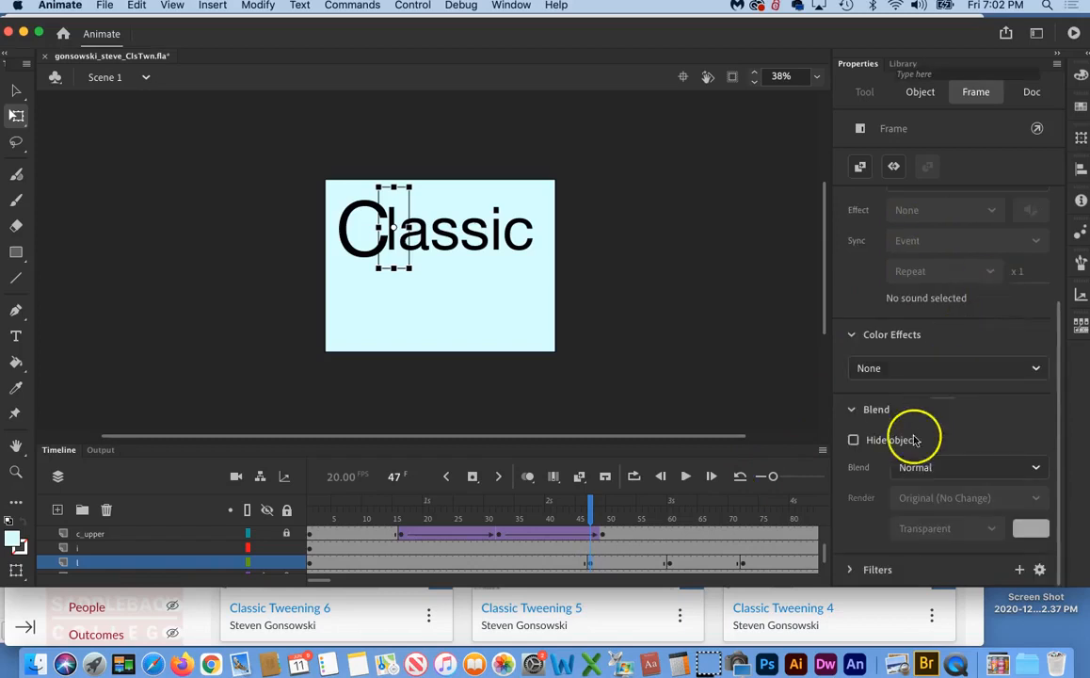
click(636, 562)
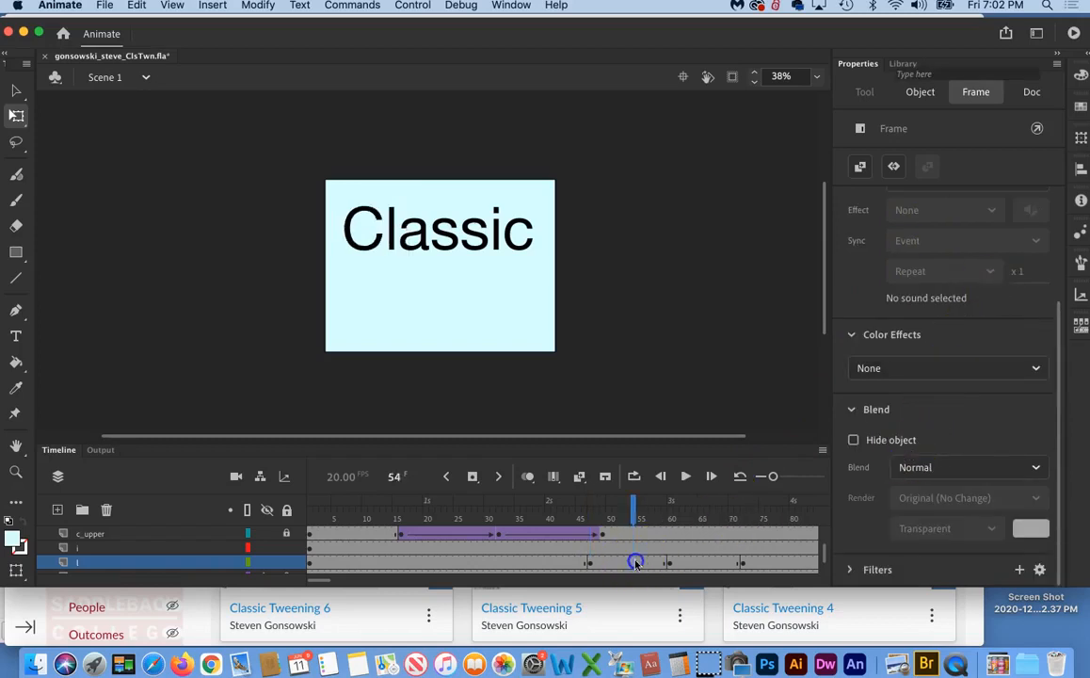
shift+click(694, 562)
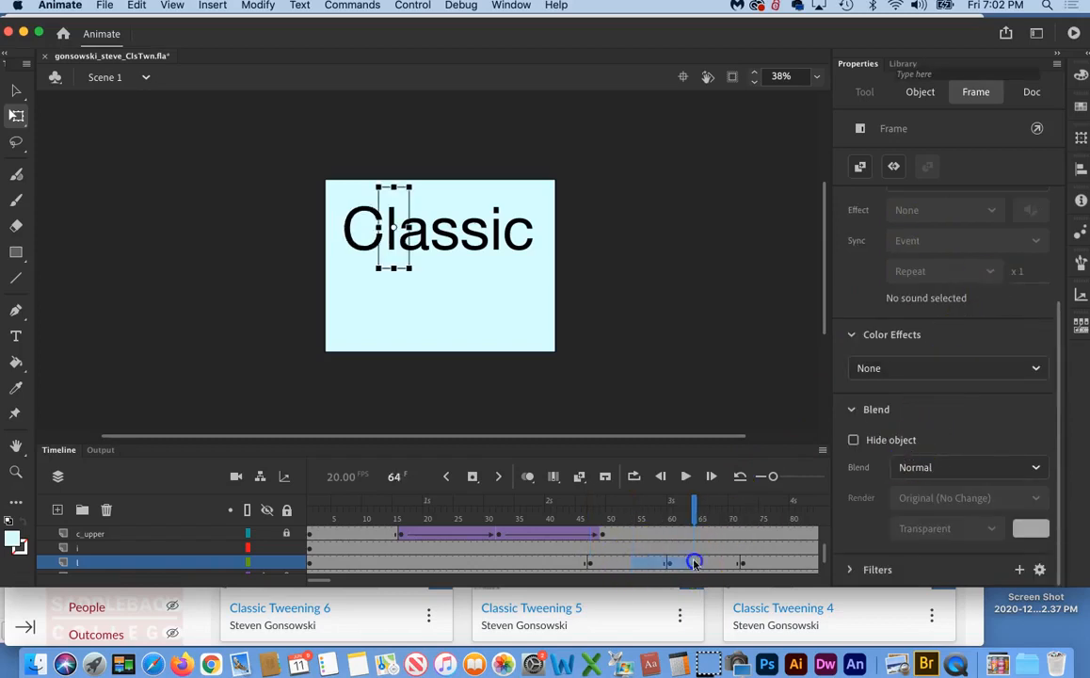
right_click(643, 565)
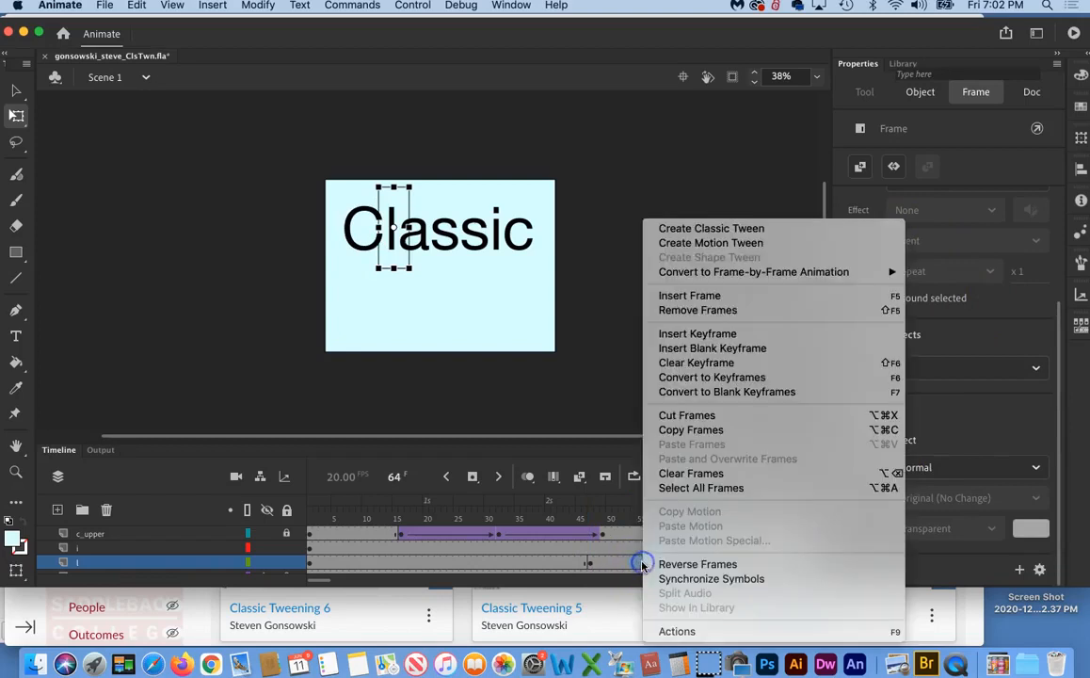
click(685, 229)
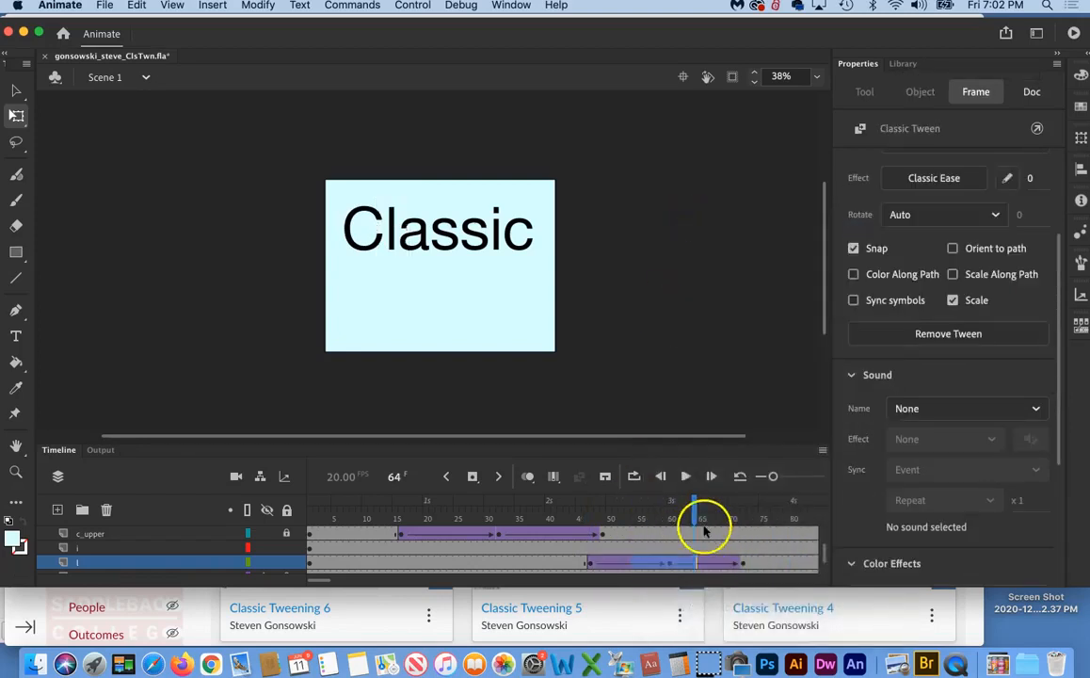
- Set the l layer's classic tween between frames 47 and 60 to rotate Clockwise and scrub through it to preview
drag(695, 517, 670, 516)
click(650, 564)
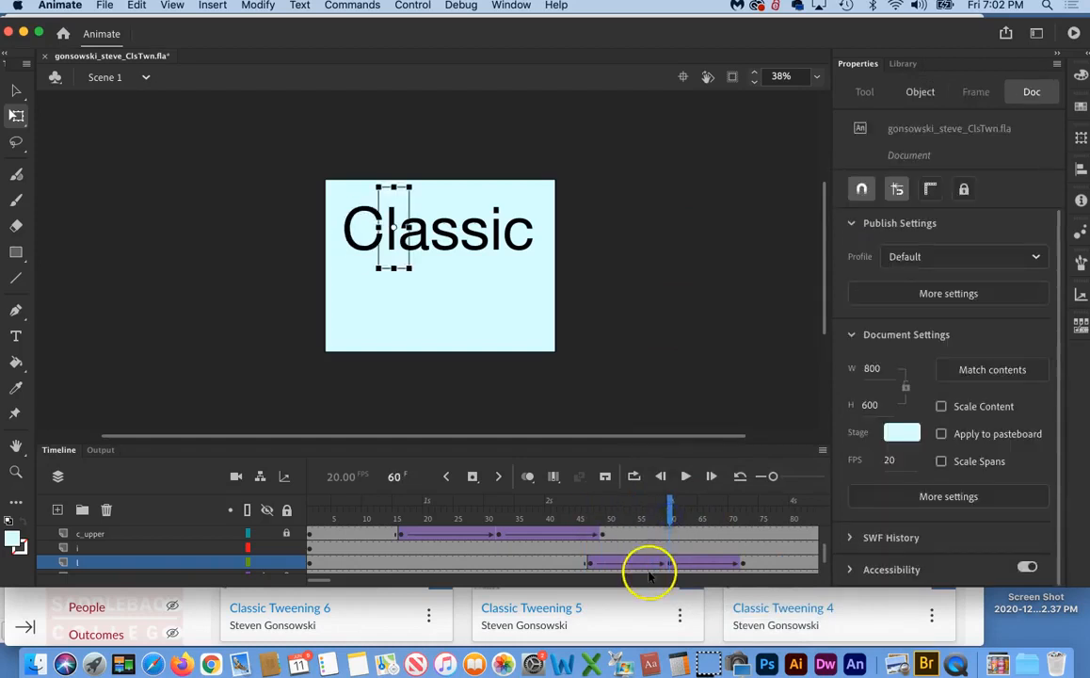
click(649, 564)
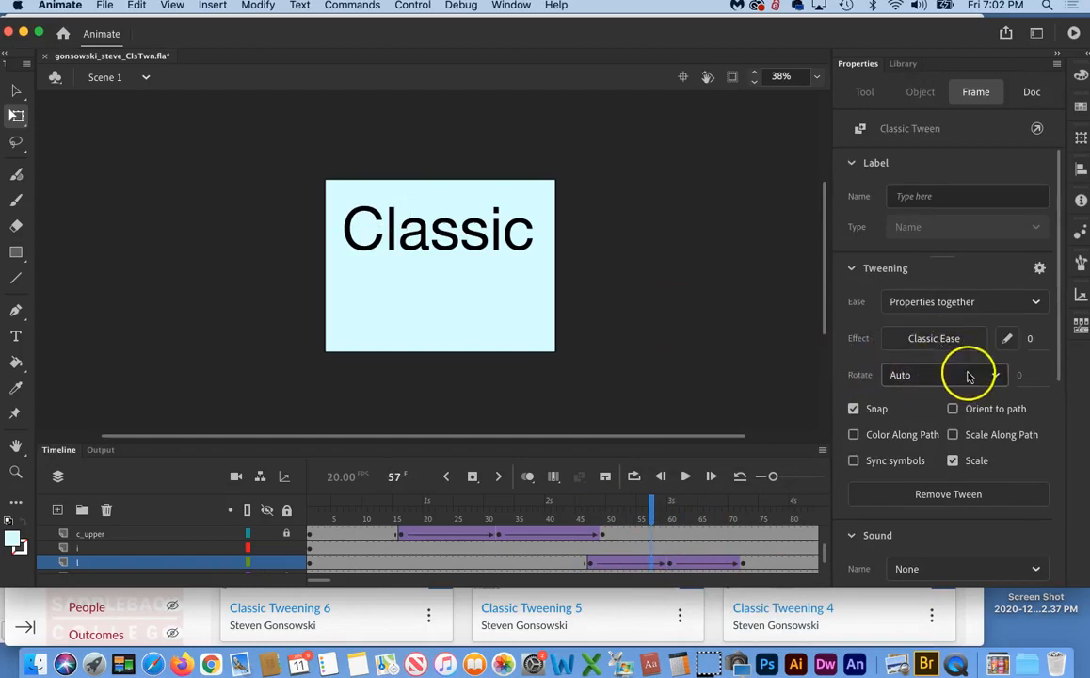
click(997, 376)
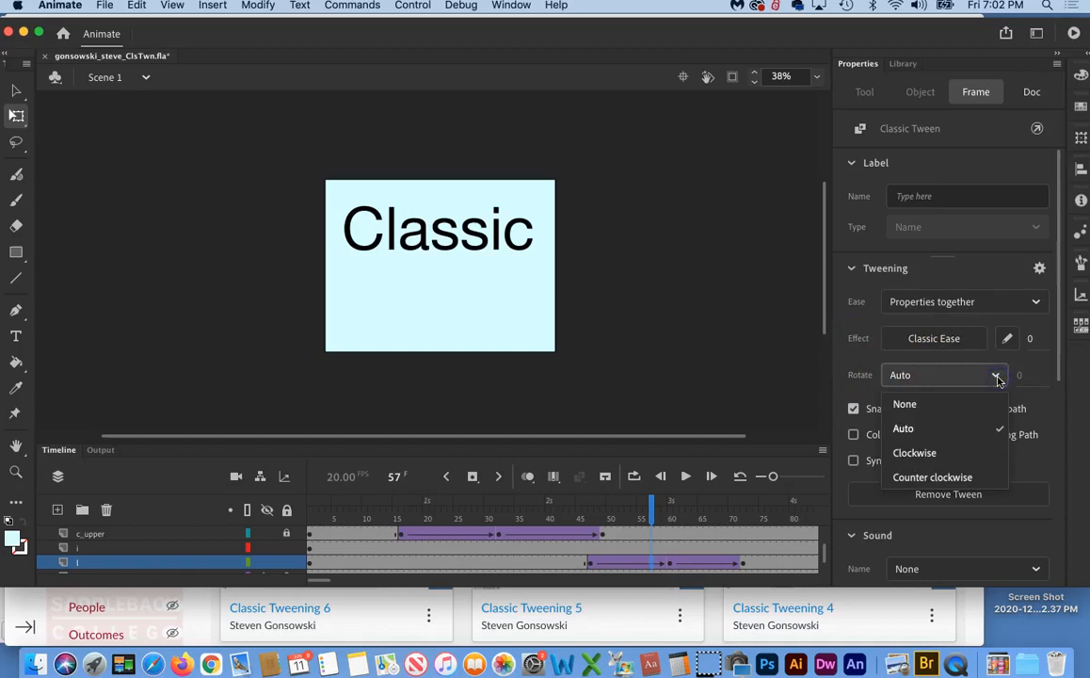
click(921, 452)
drag(664, 516, 704, 518)
drag(587, 537, 671, 528)
- Enlarge the letter l at frame 60 with Free Transform to about 323 by 864
click(669, 563)
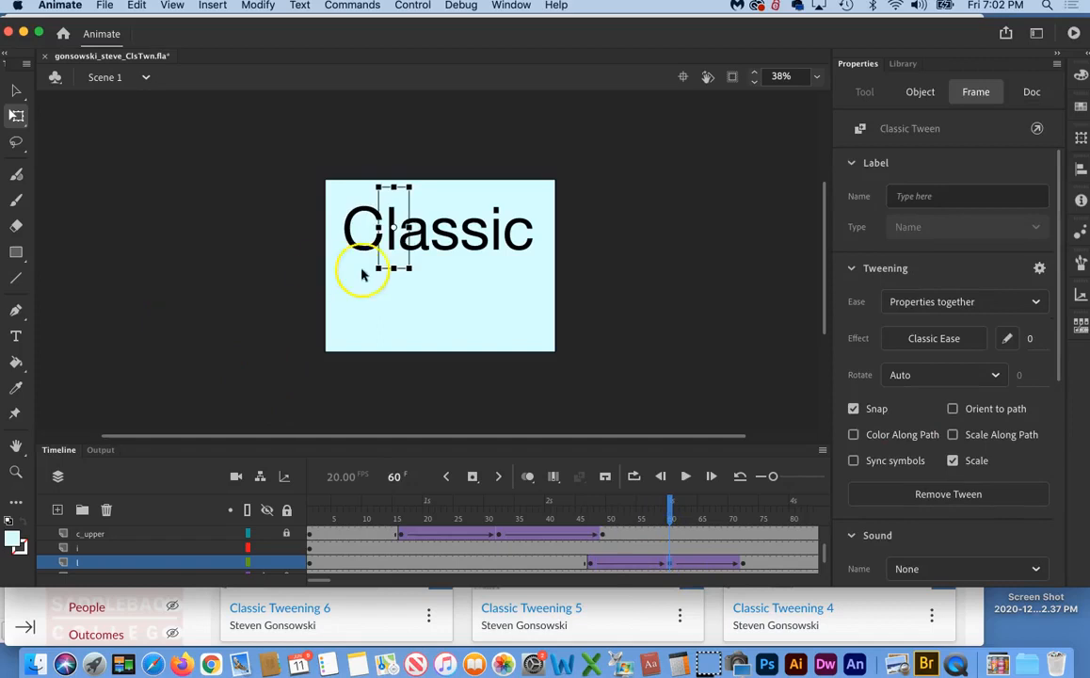
click(15, 116)
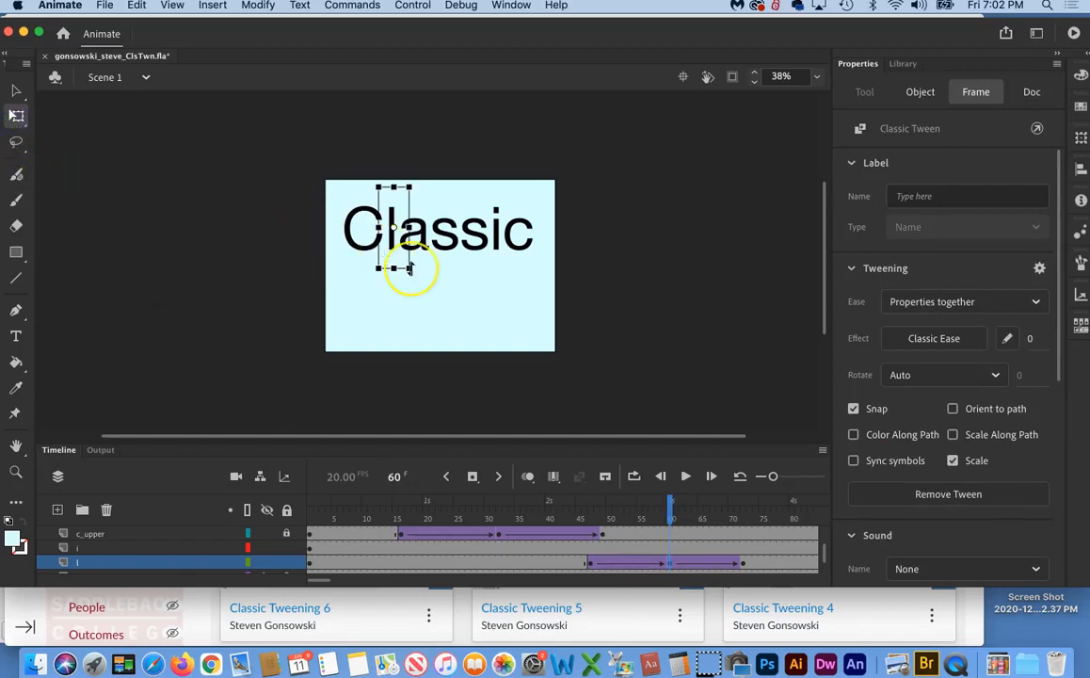
drag(409, 268, 482, 352)
mouse_move(674, 502)
mouse_down()
mouse_move(596, 503)
mouse_move(674, 507)
mouse_up()
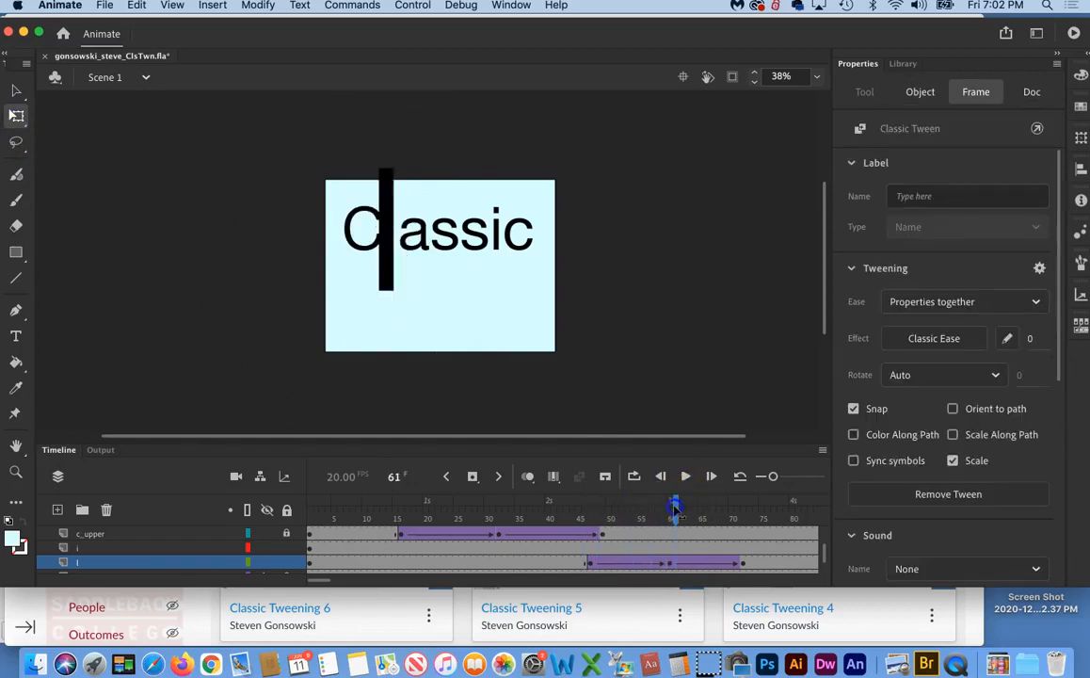
- Try an Alpha color effect on the enlarged letter l at frame 60
click(386, 284)
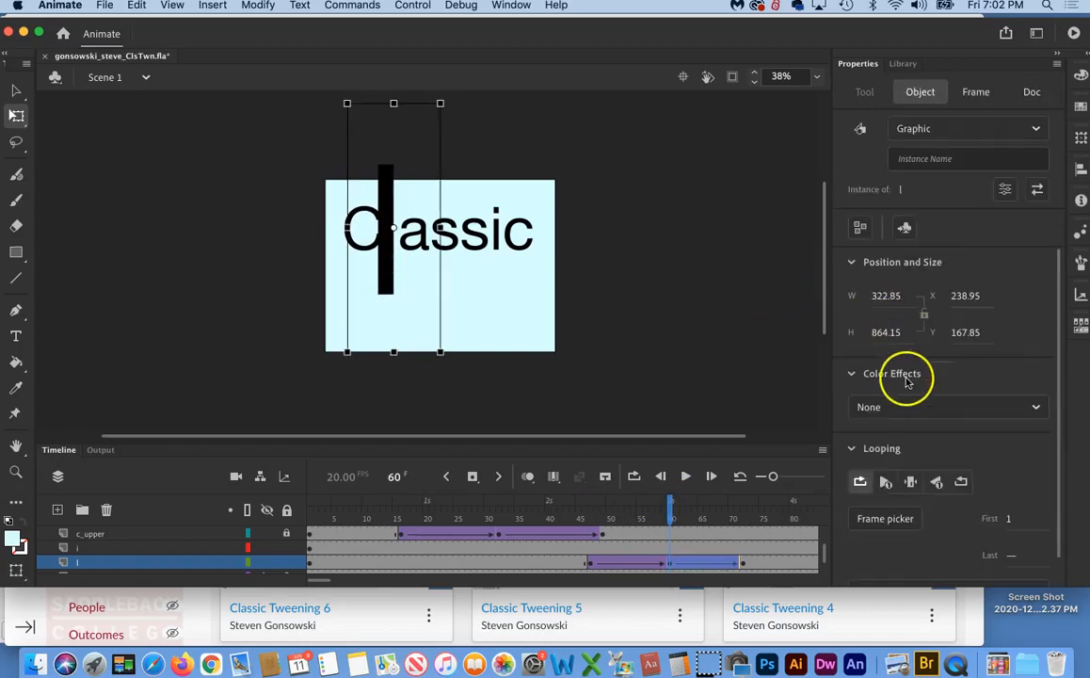
click(1035, 409)
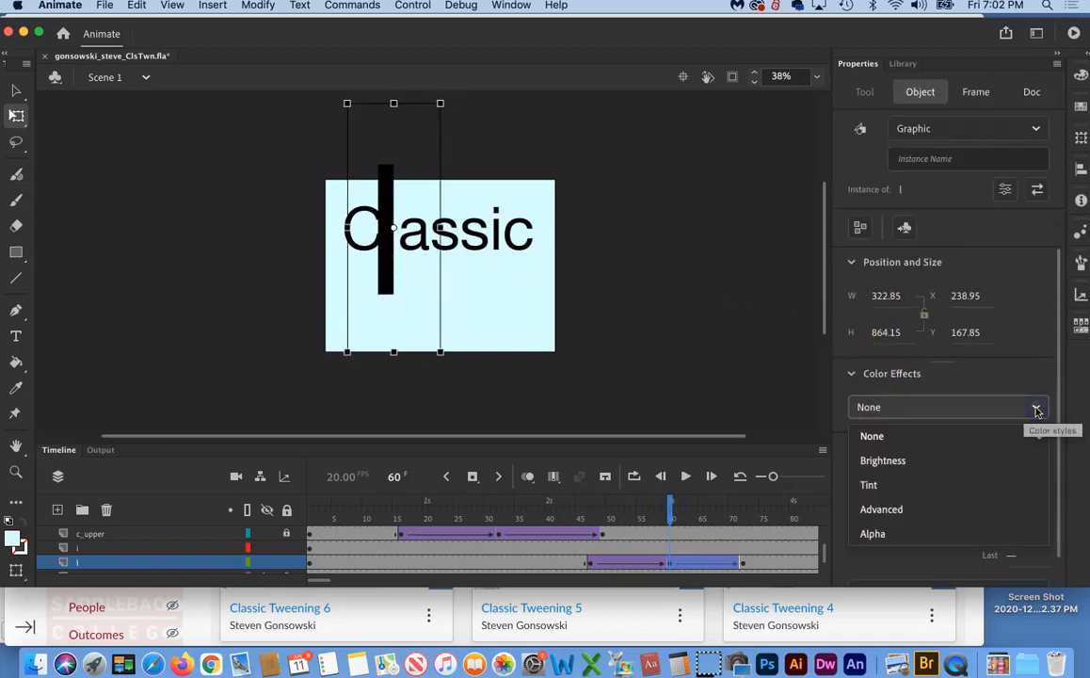
click(873, 533)
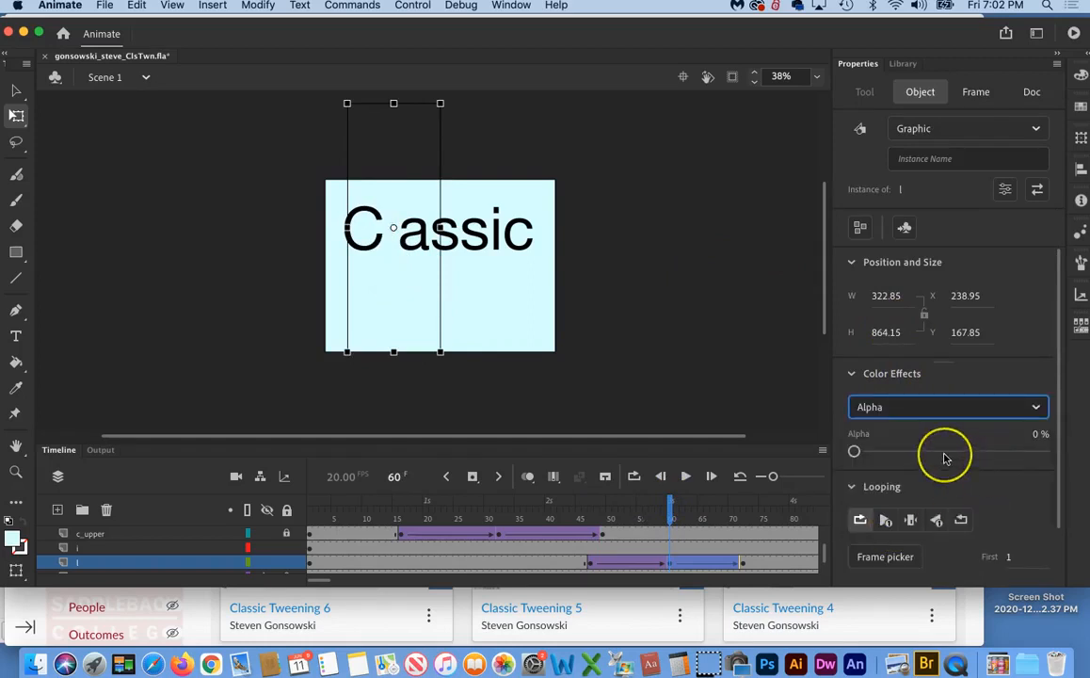
- Apply a red Tint color effect at 100% to the letter l at frame 60 and preview the tween out of it
click(1034, 407)
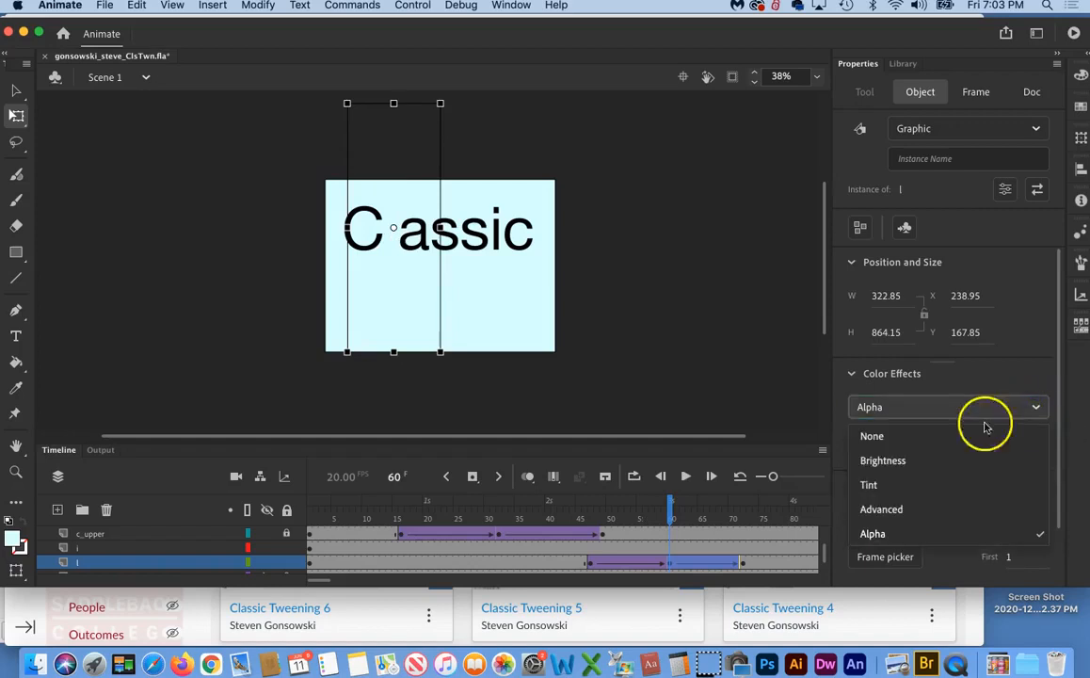
click(880, 485)
drag(1028, 451, 1068, 450)
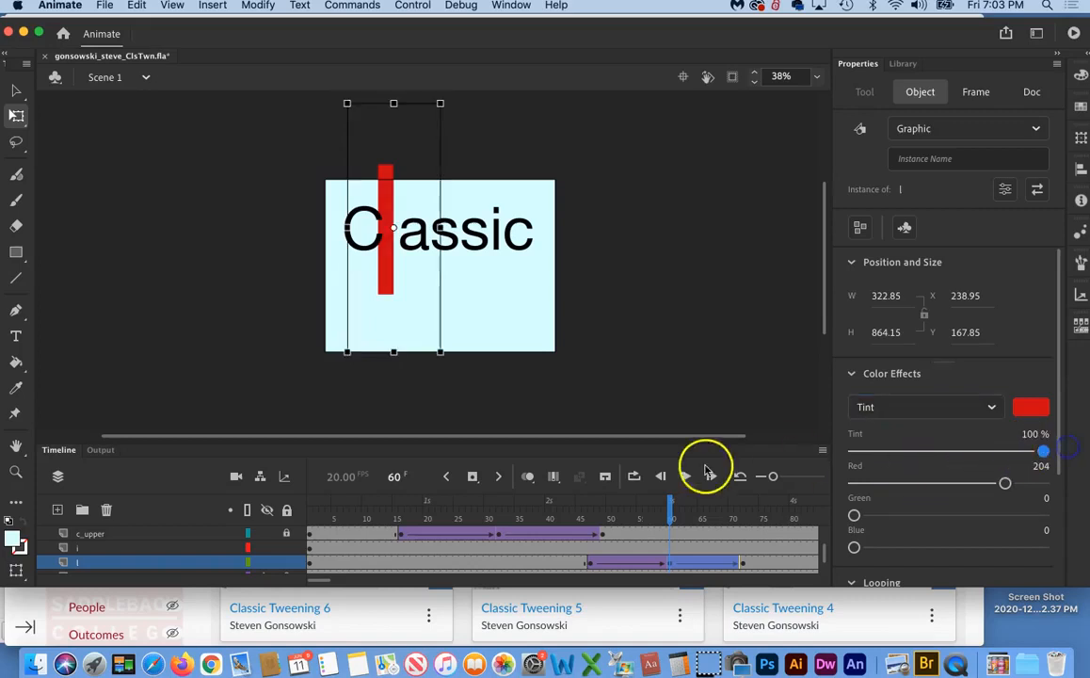
drag(670, 501, 737, 520)
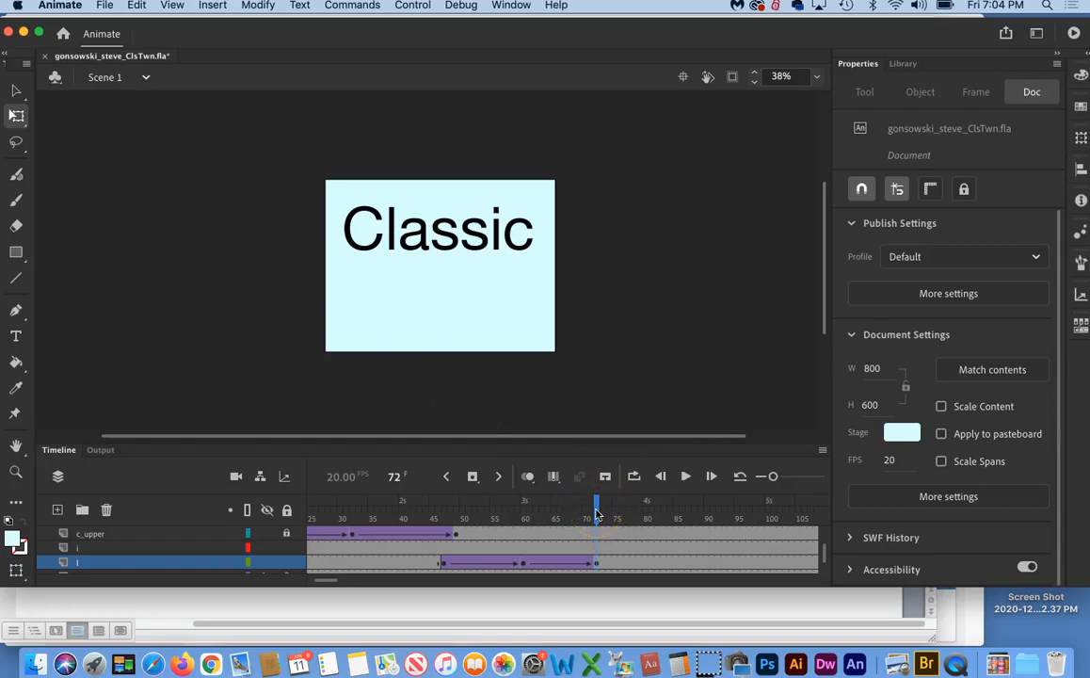
- Examine the stage at frame 78 with the TEMP_END and main_symbol layers shown and hidden in turn
drag(596, 513, 652, 533)
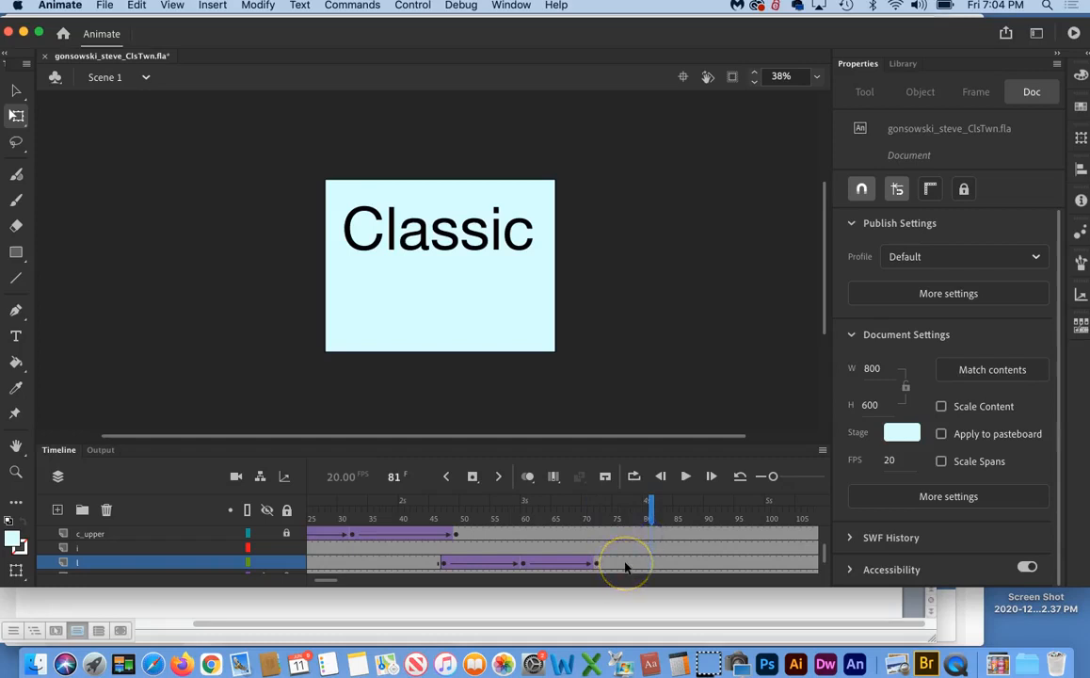
mouse_move(653, 505)
mouse_down()
mouse_move(488, 505)
mouse_move(635, 502)
mouse_up()
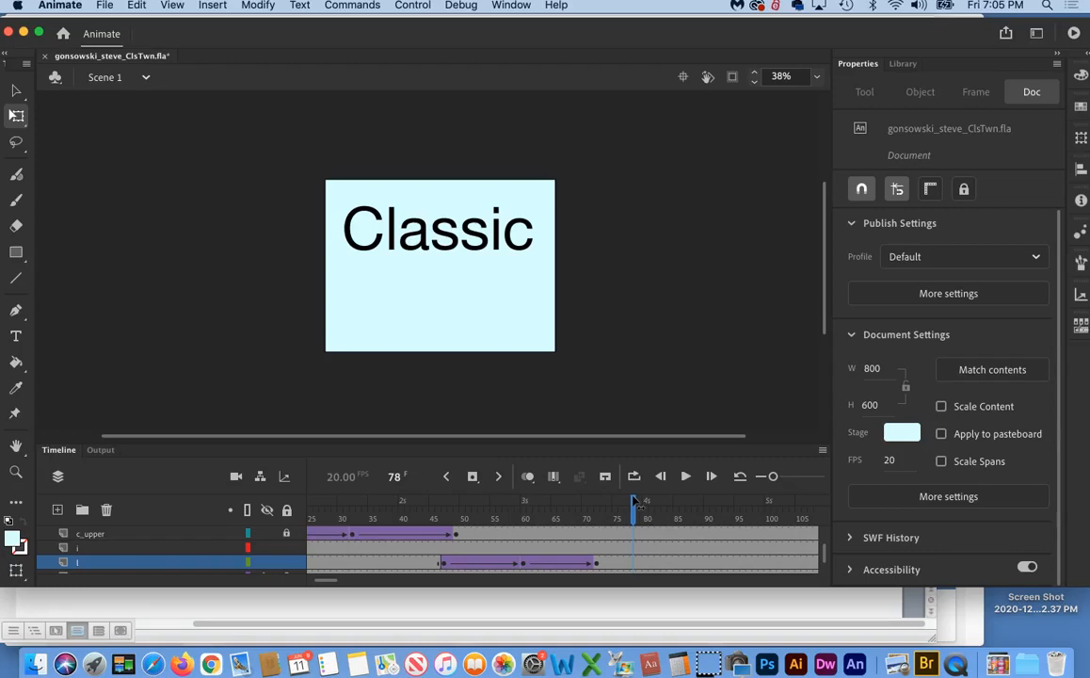
scroll(179, 554, down, 2)
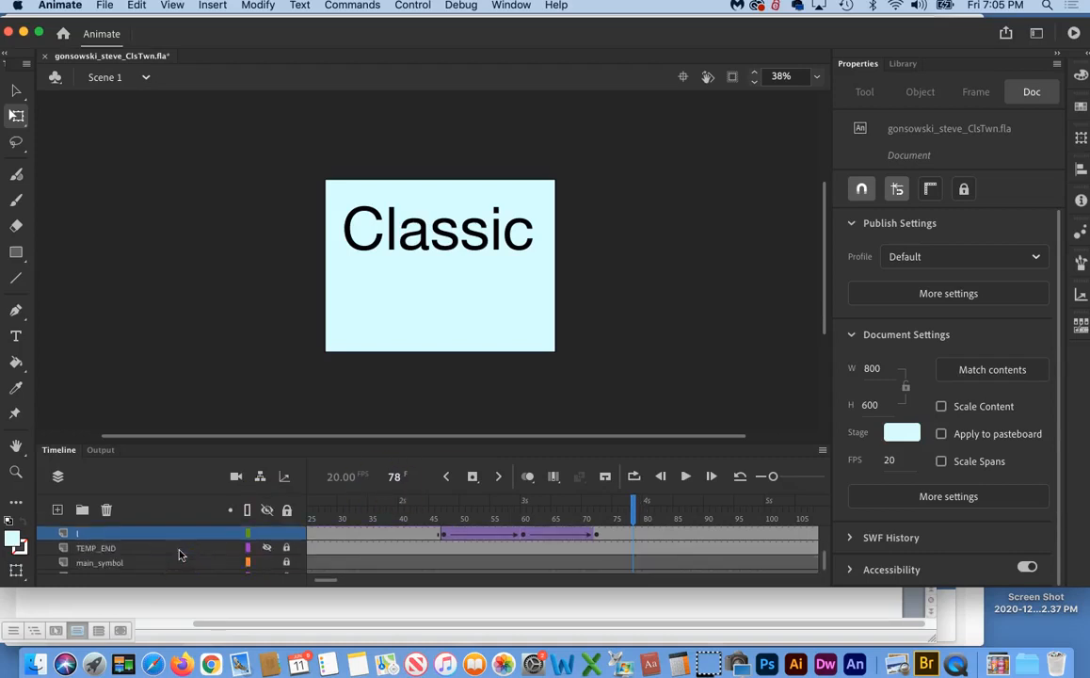
scroll(178, 555, down, 1)
click(267, 533)
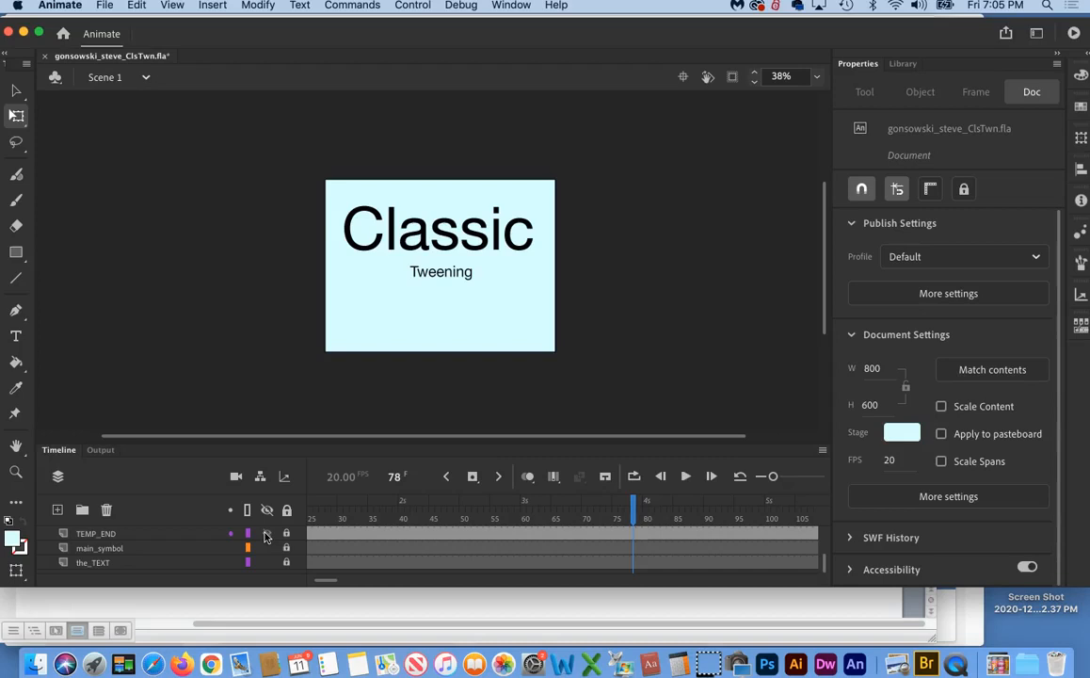
click(266, 534)
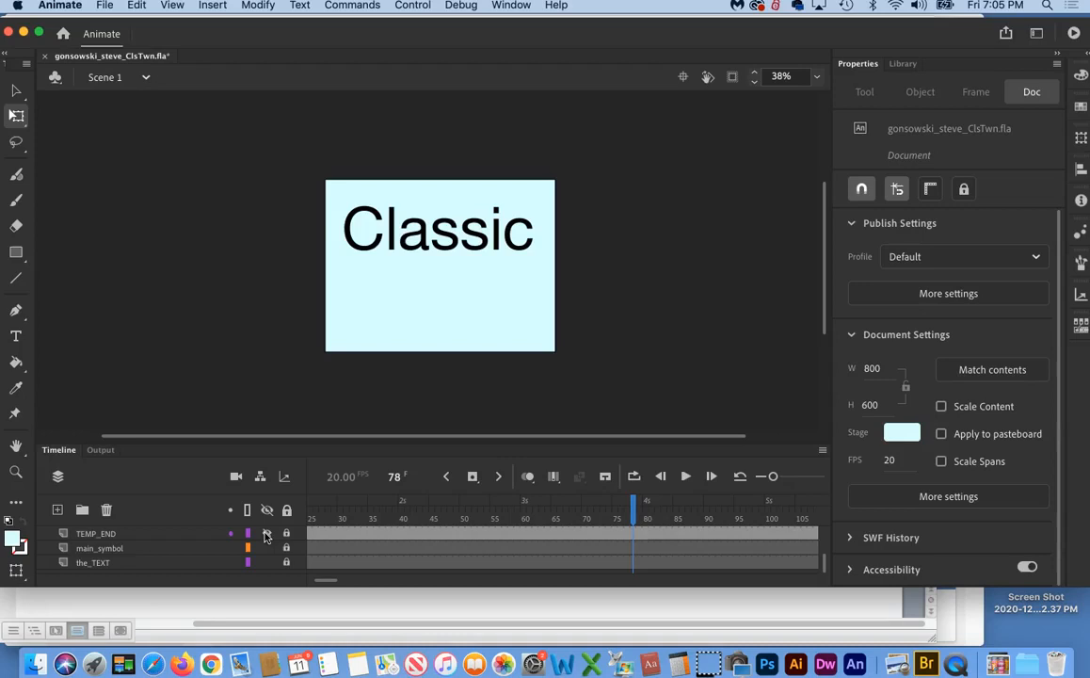
click(267, 547)
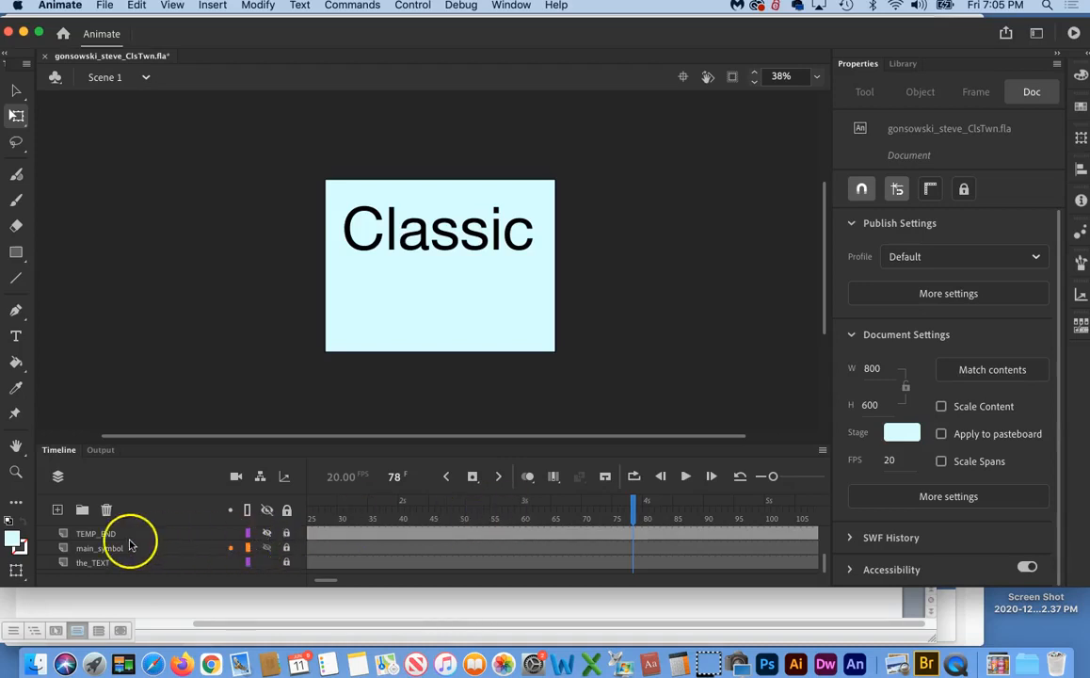
click(267, 533)
click(268, 547)
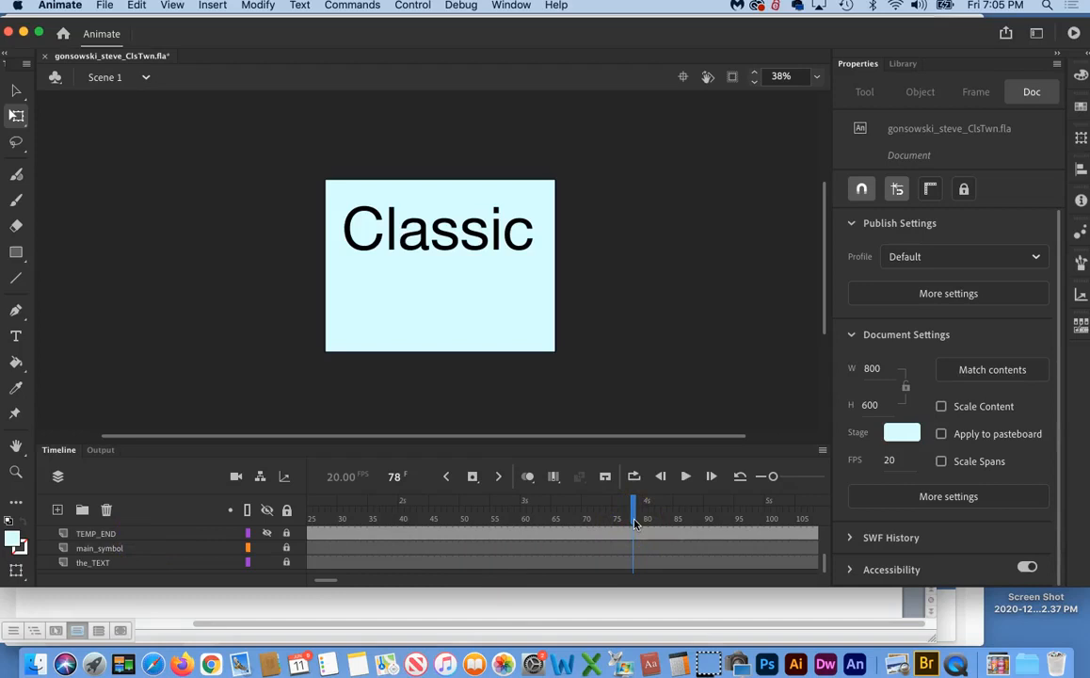
- Move the playhead to frame 82, unlock the a layer and select the letter a on the stage
click(637, 514)
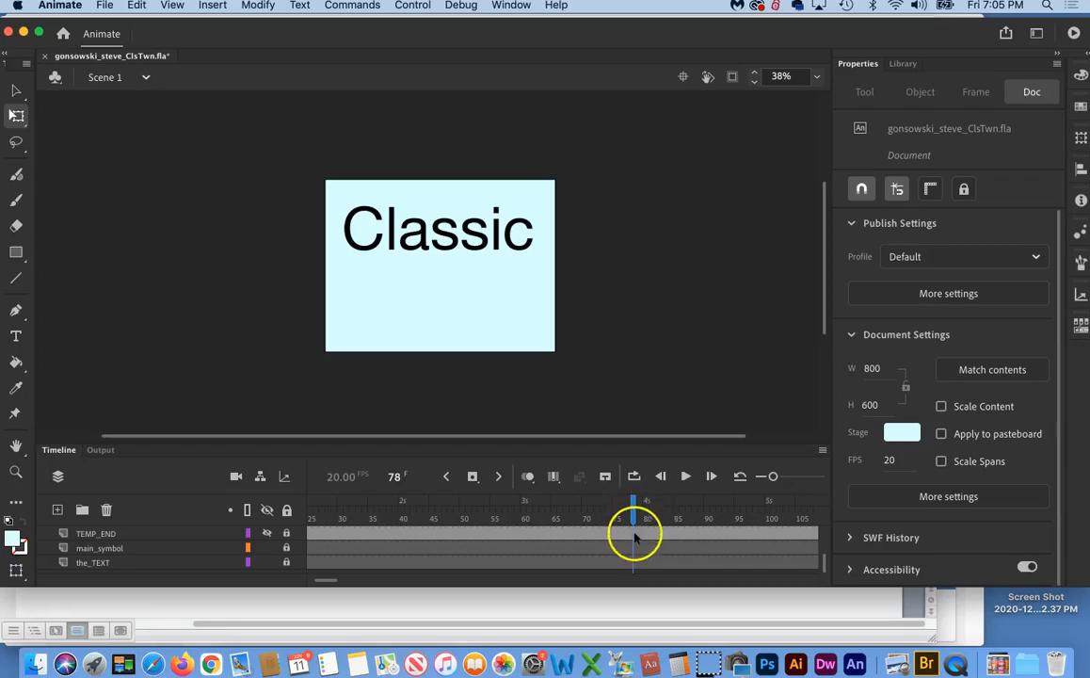
click(409, 248)
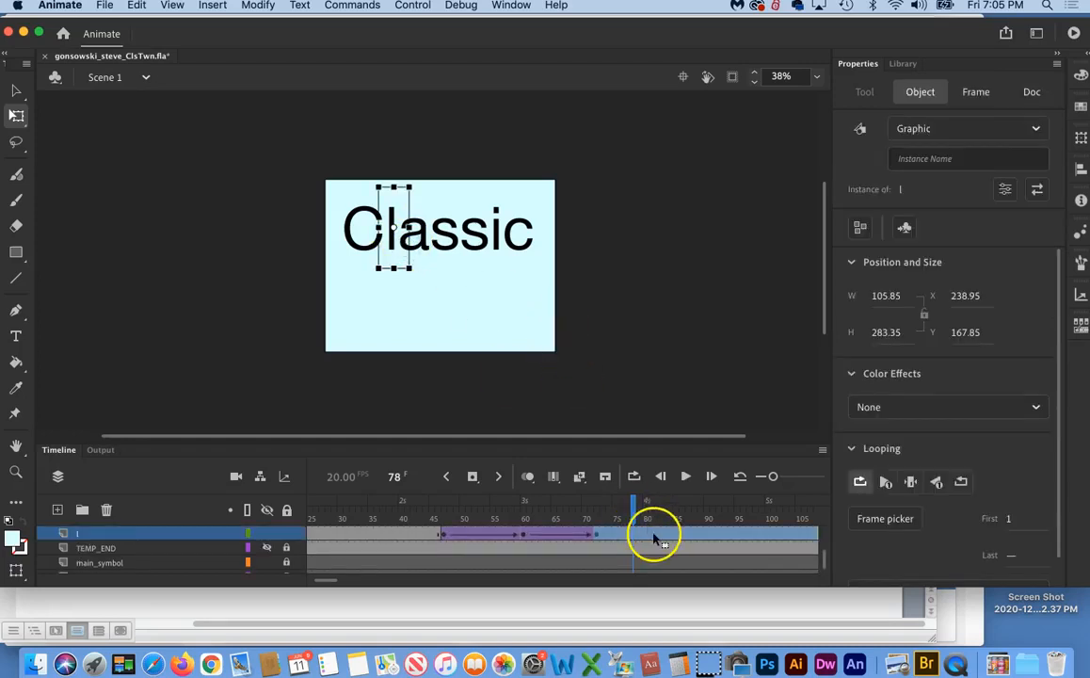
scroll(652, 535, up, 1)
drag(631, 509, 659, 508)
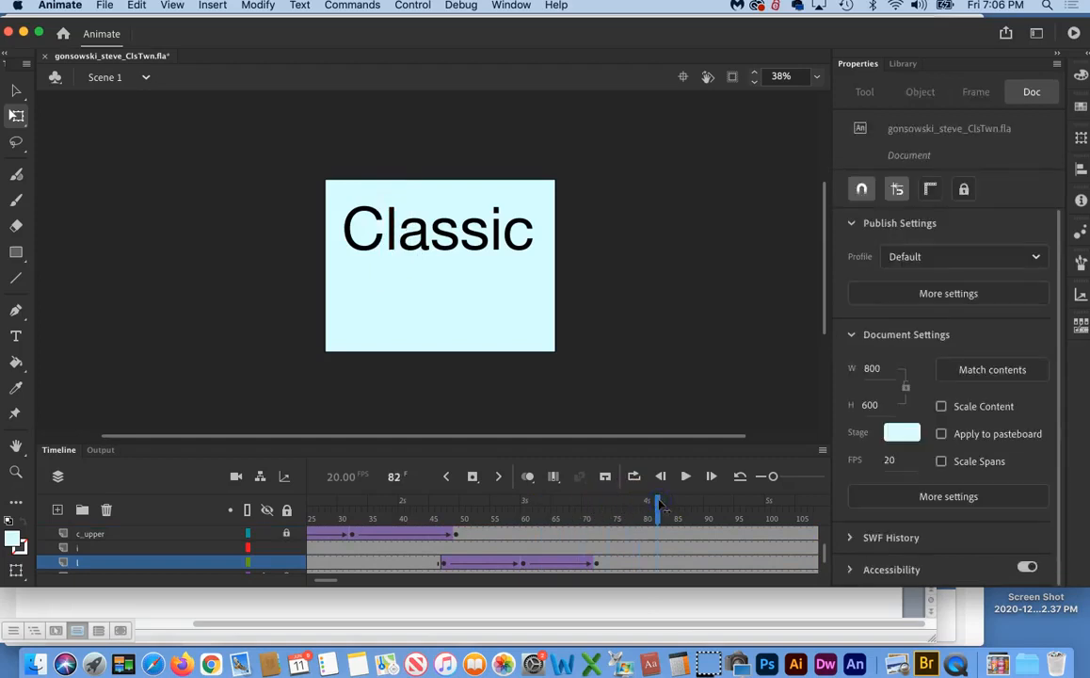
click(411, 247)
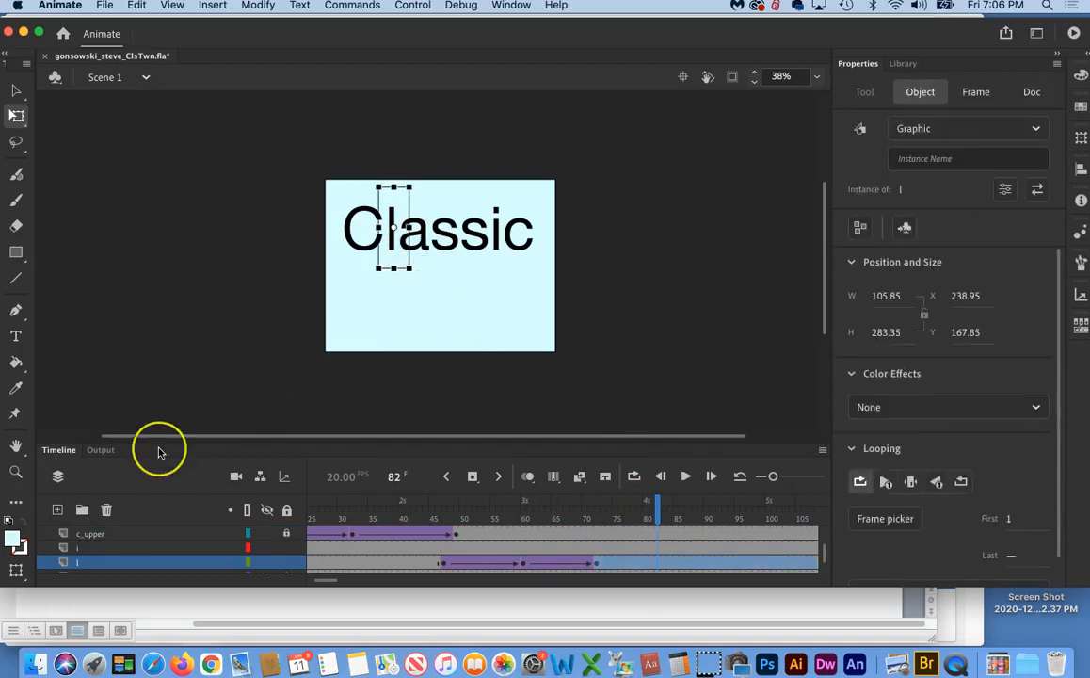
scroll(130, 548, down, 3)
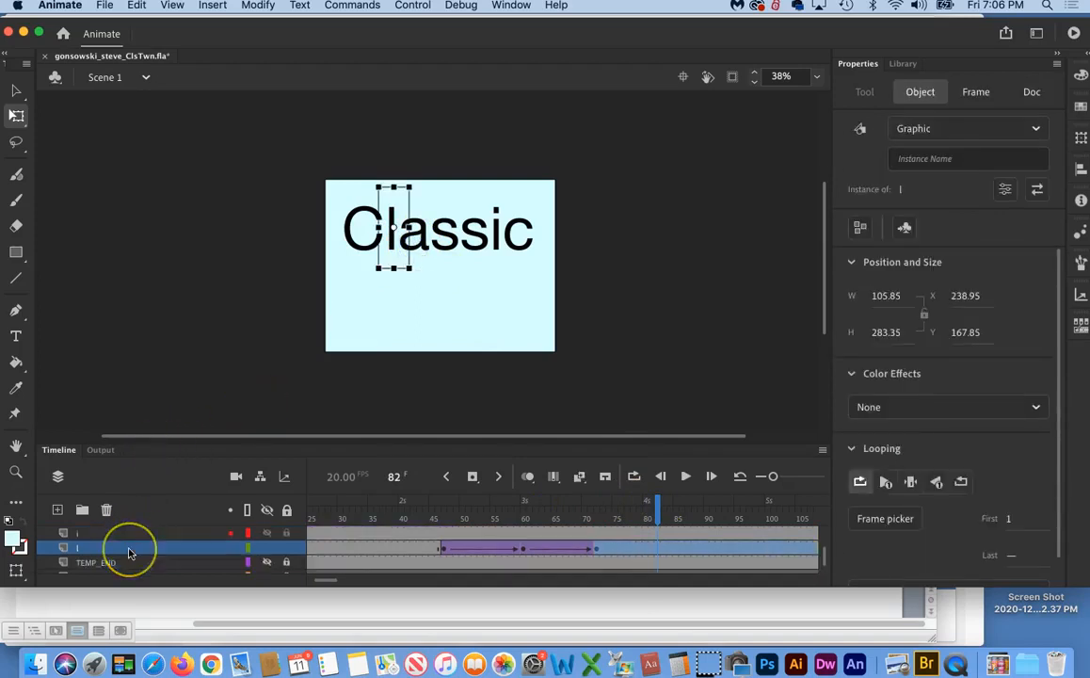
scroll(130, 553, up, 5)
scroll(130, 552, up, 2)
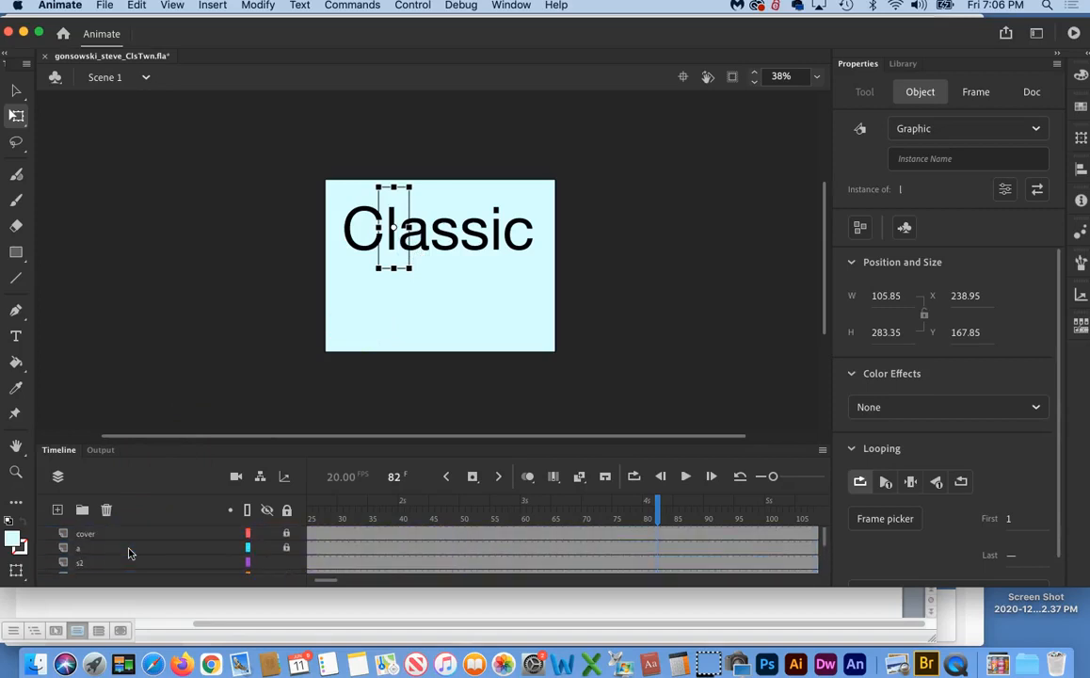
click(266, 548)
click(267, 548)
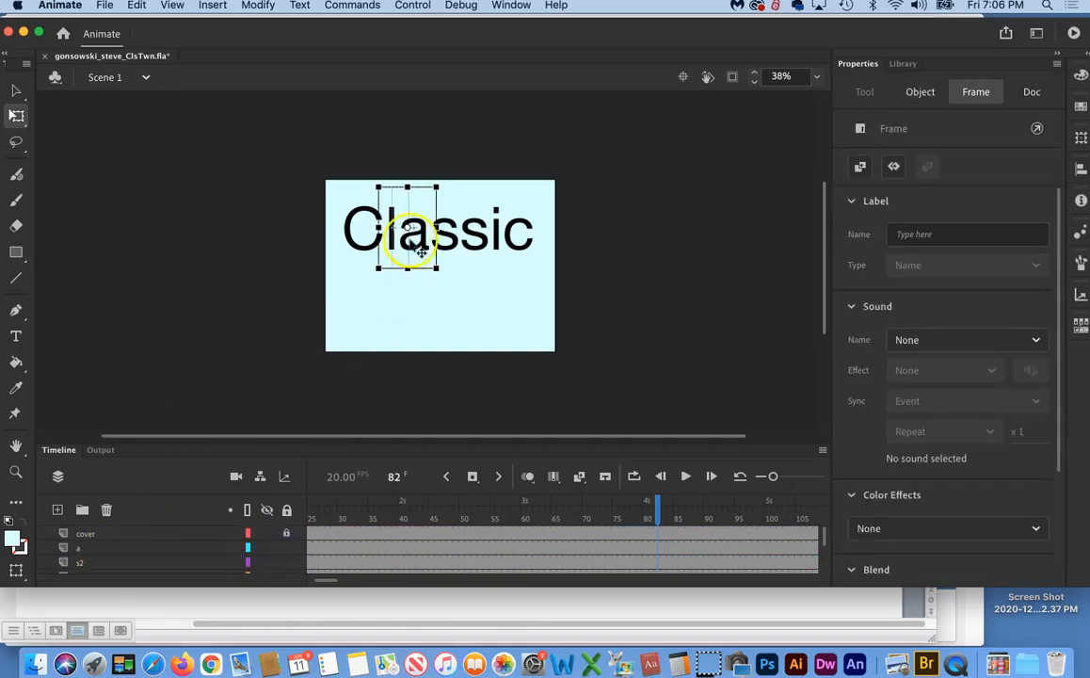
click(458, 310)
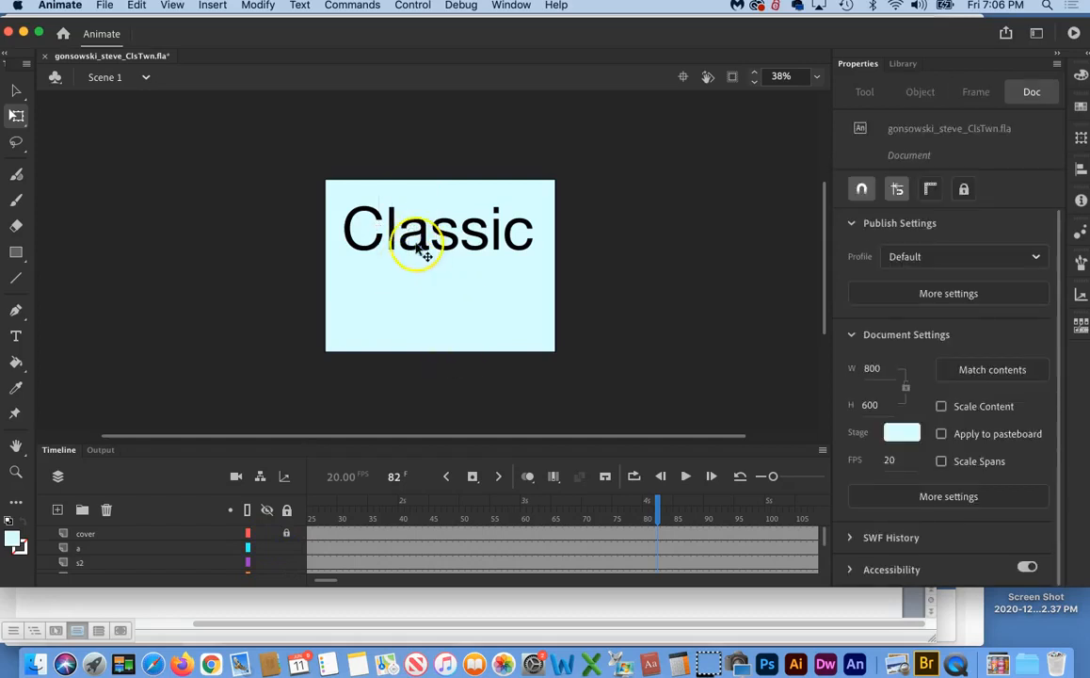
click(417, 243)
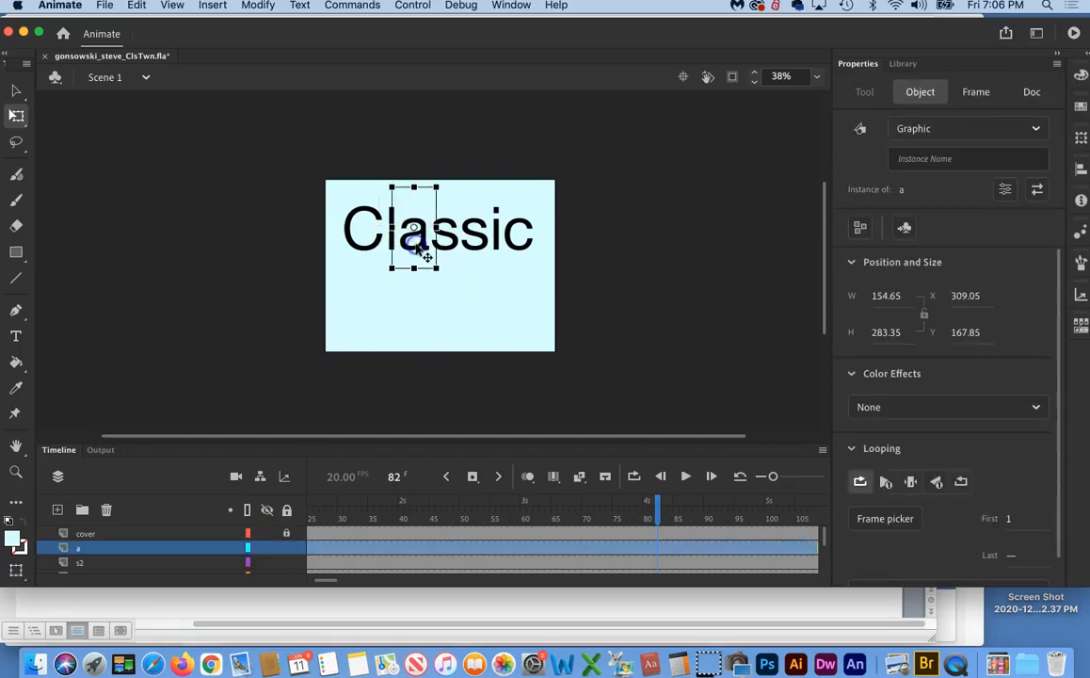
- Insert keyframes at frames 82 and 99 on the a layer and move the frame 99 letter off stage to about X 994, Y 648
click(657, 548)
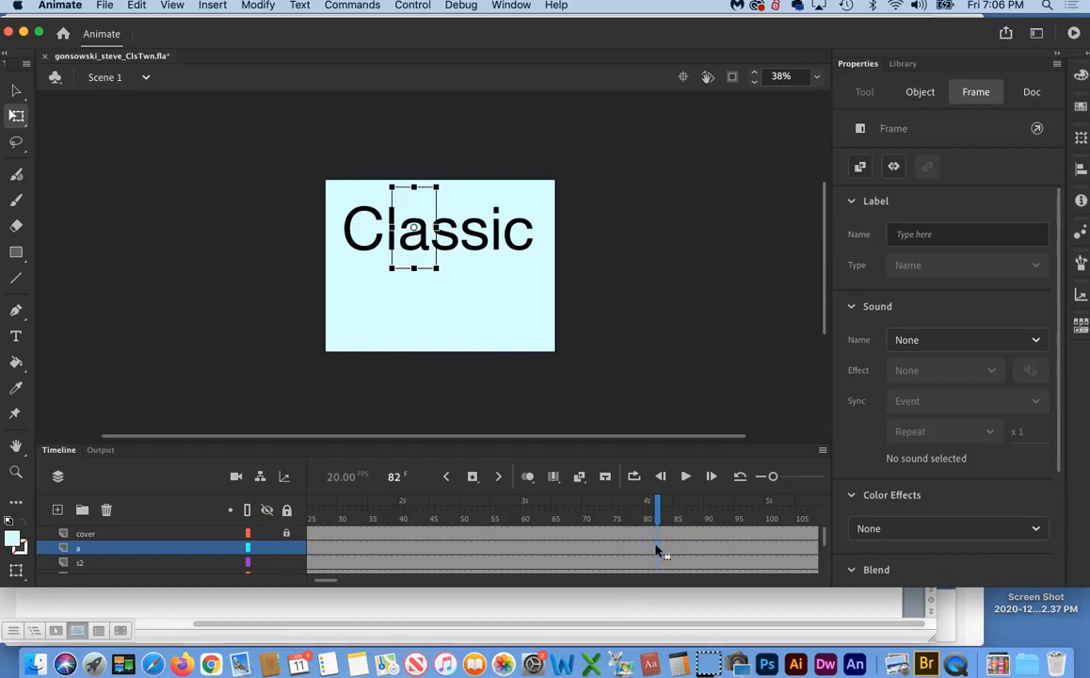
drag(678, 549, 656, 549)
key(F6)
click(763, 550)
click(634, 476)
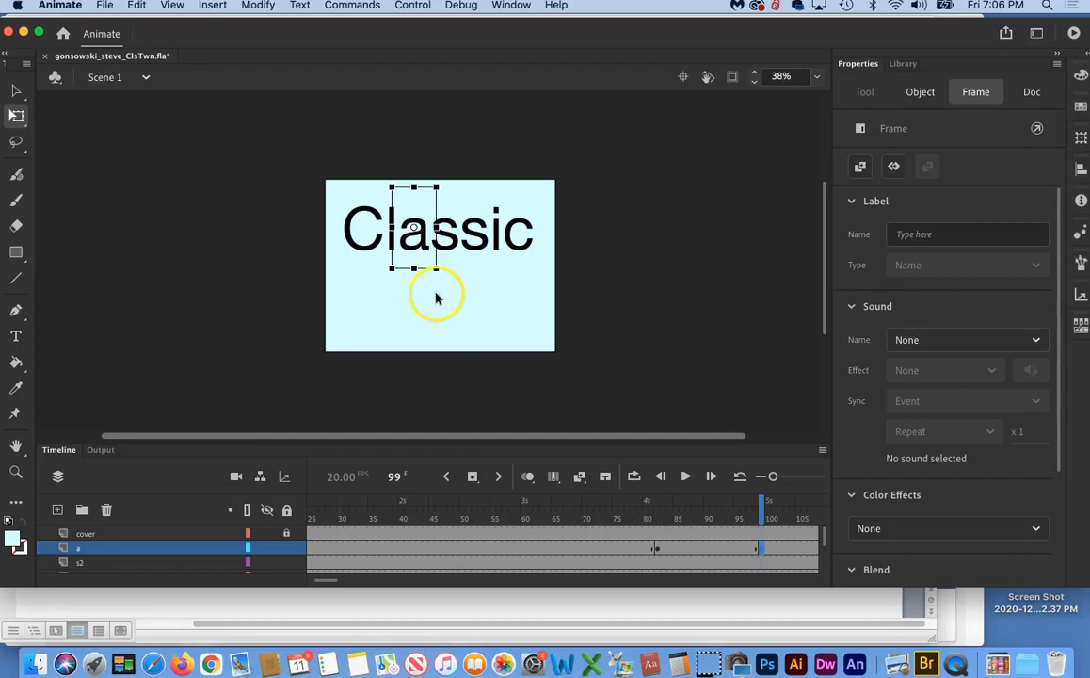
drag(425, 252, 617, 388)
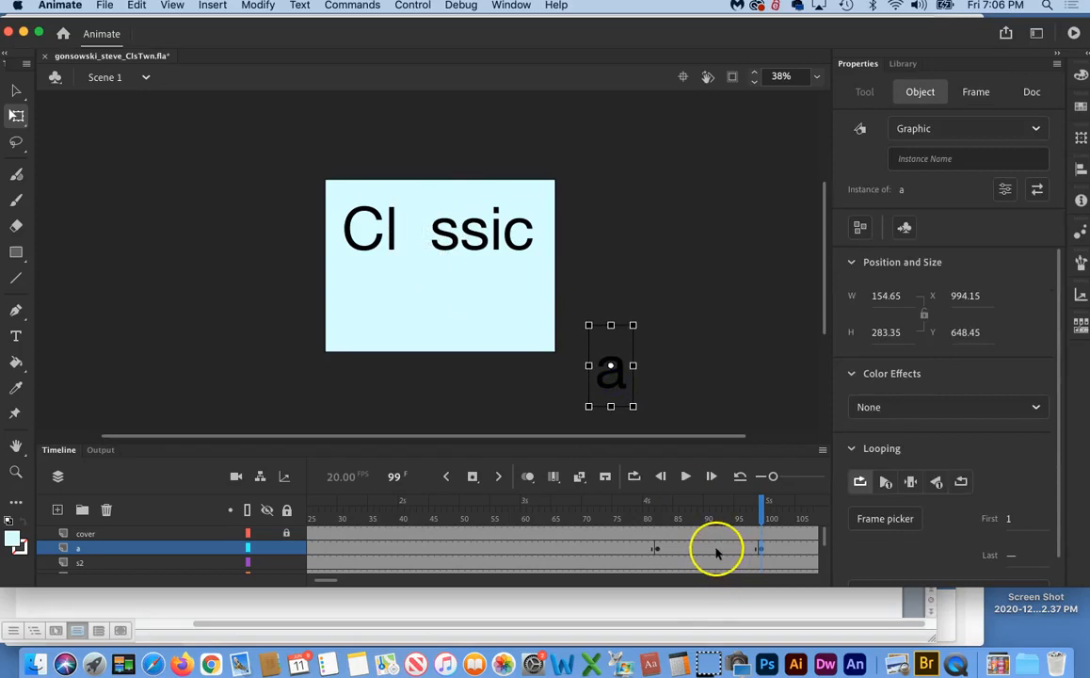
- Create a classic tween on the a layer between frames 82 and 99 and set its rotation to Counter clockwise
right_click(716, 552)
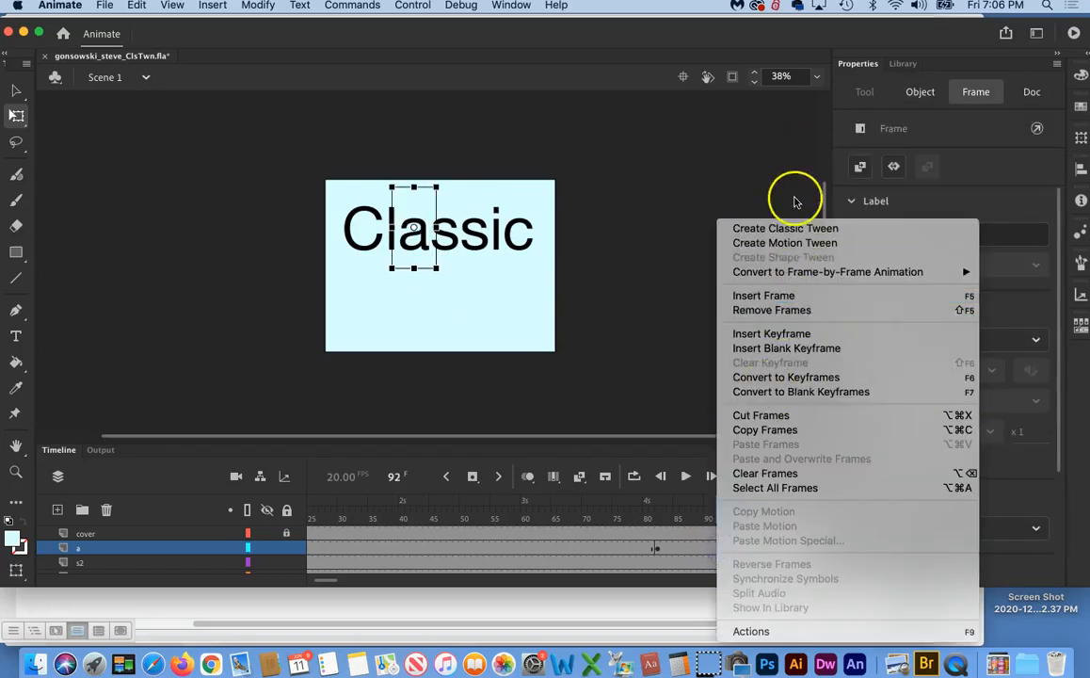
click(790, 229)
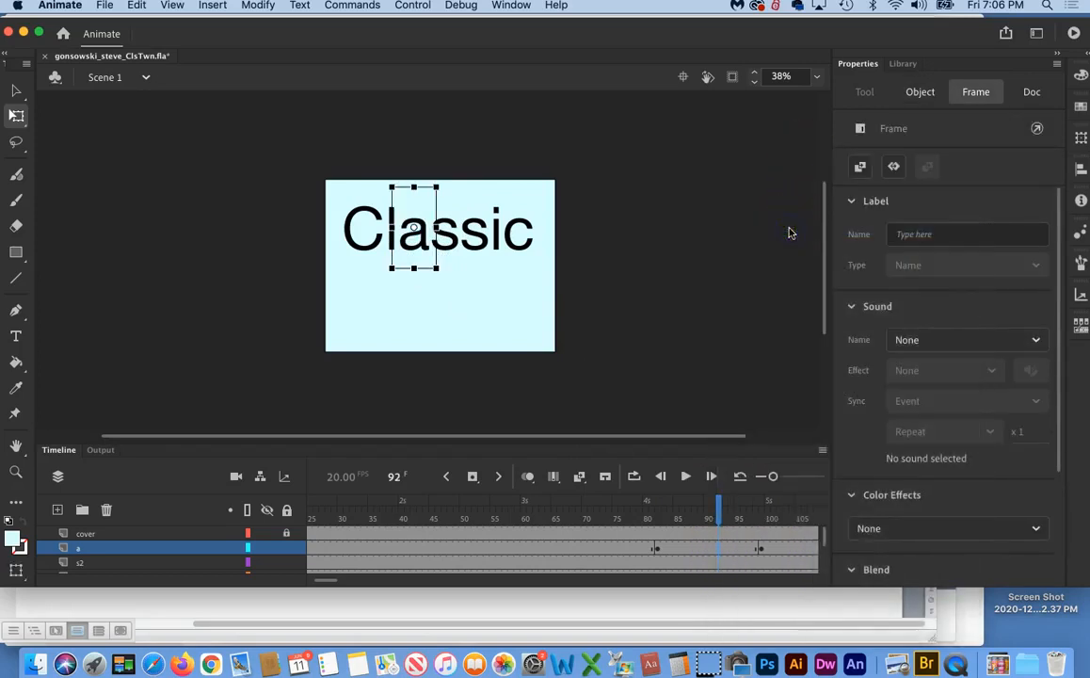
click(727, 418)
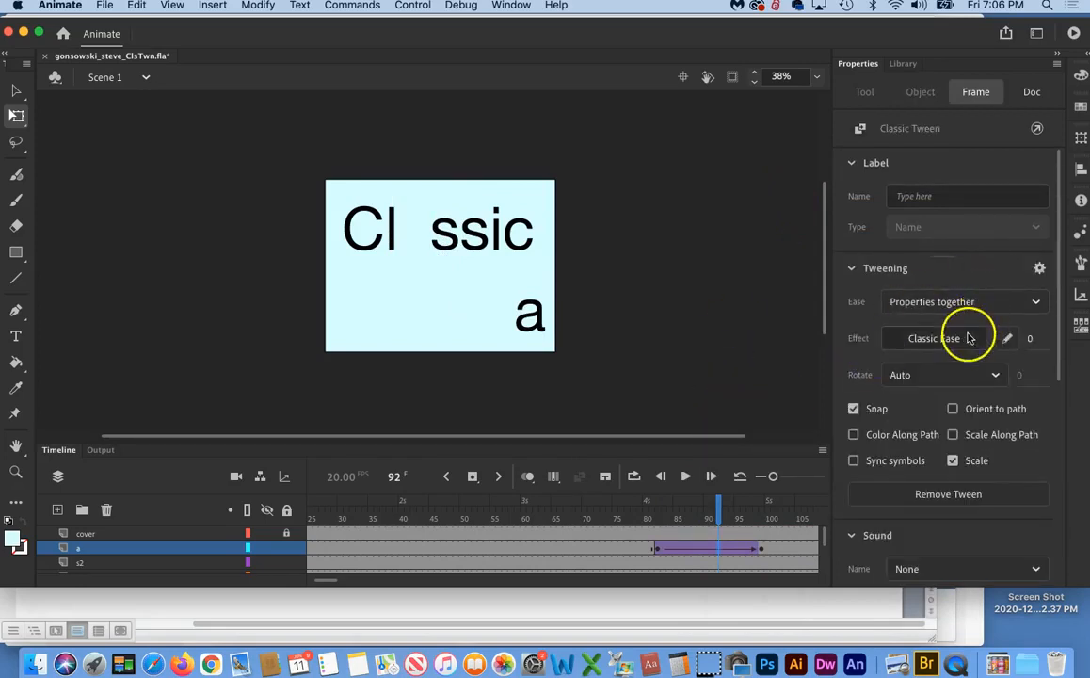
click(993, 378)
click(918, 478)
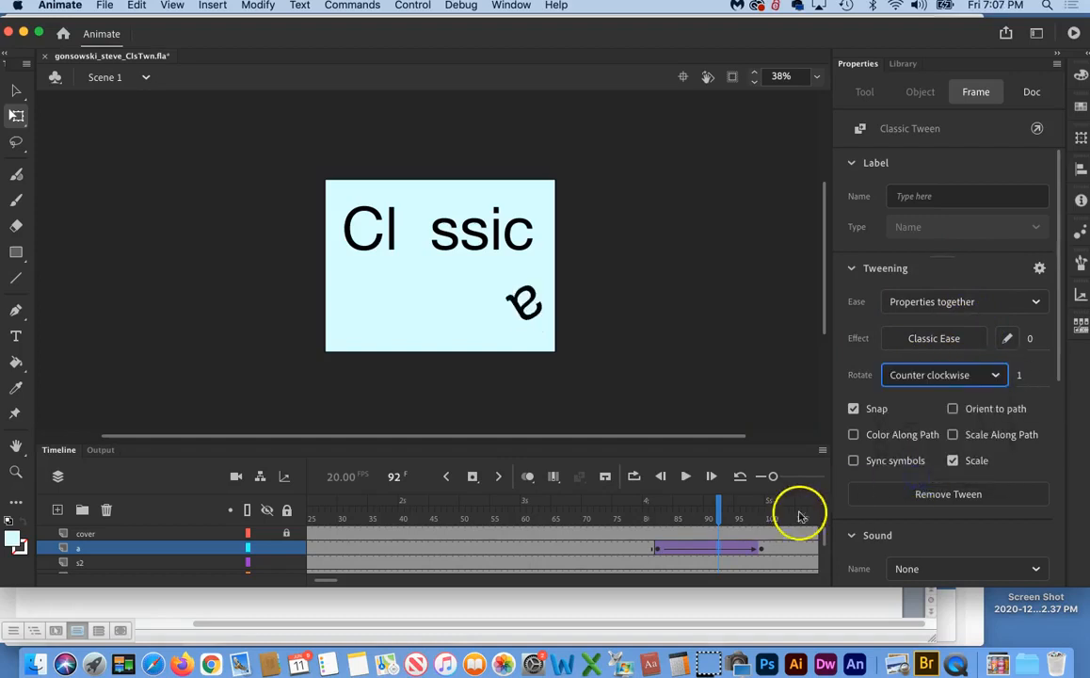
- Reverse frames 82 to 99 on the a layer and scrub through the reversed tween
click(579, 533)
drag(579, 533, 762, 540)
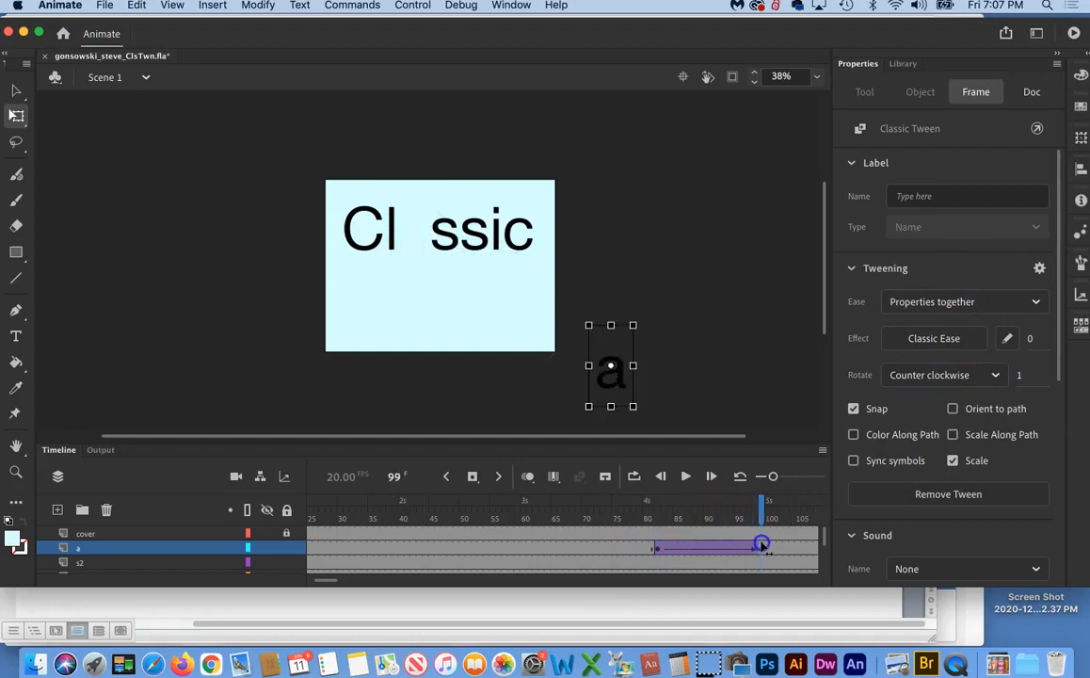
click(656, 548)
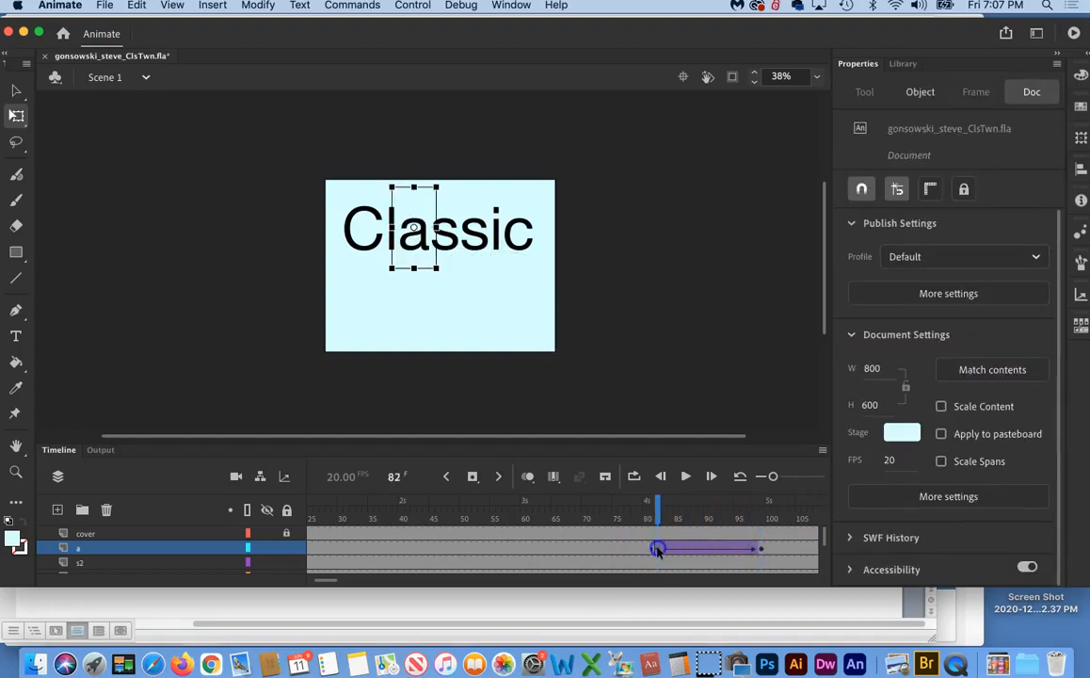
click(761, 548)
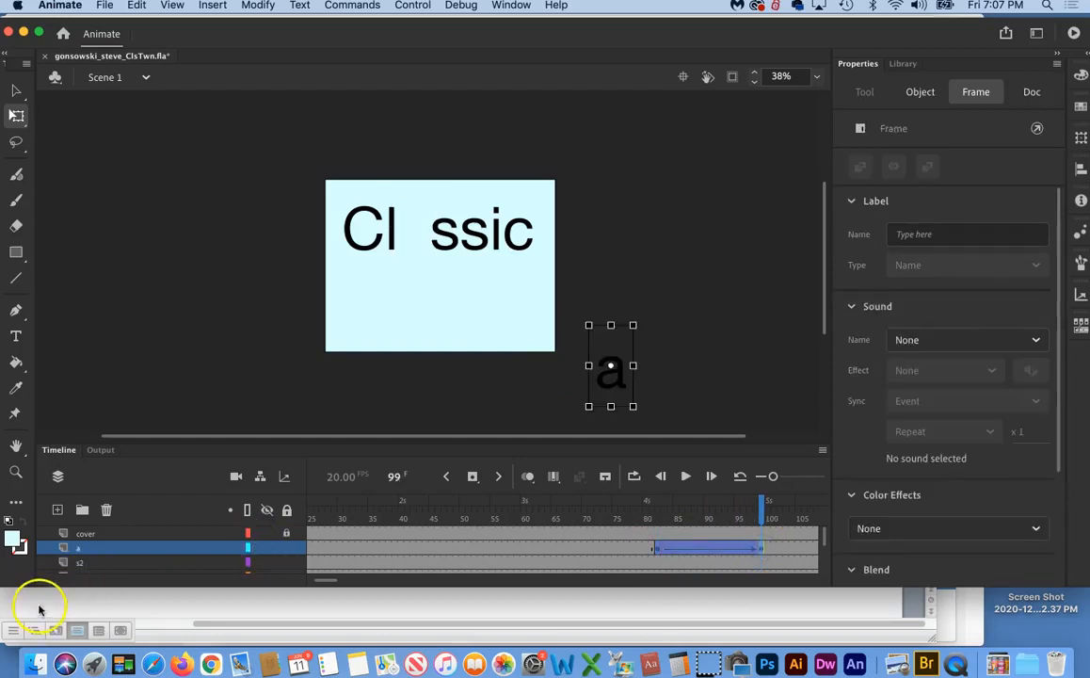
click(258, 7)
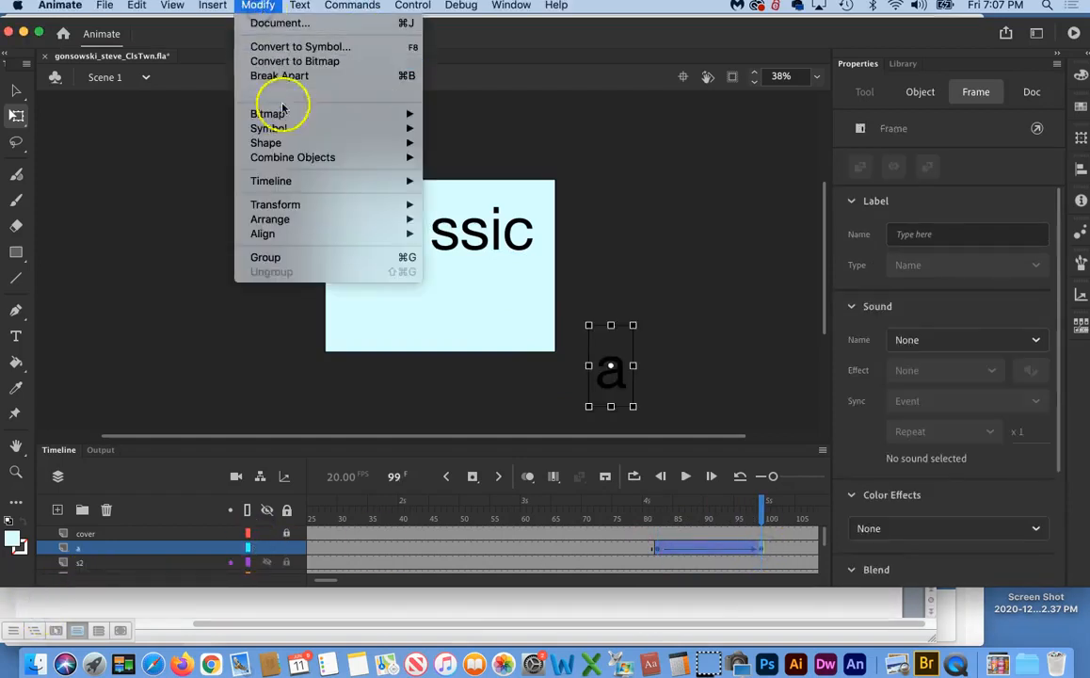
mouse_move(287, 182)
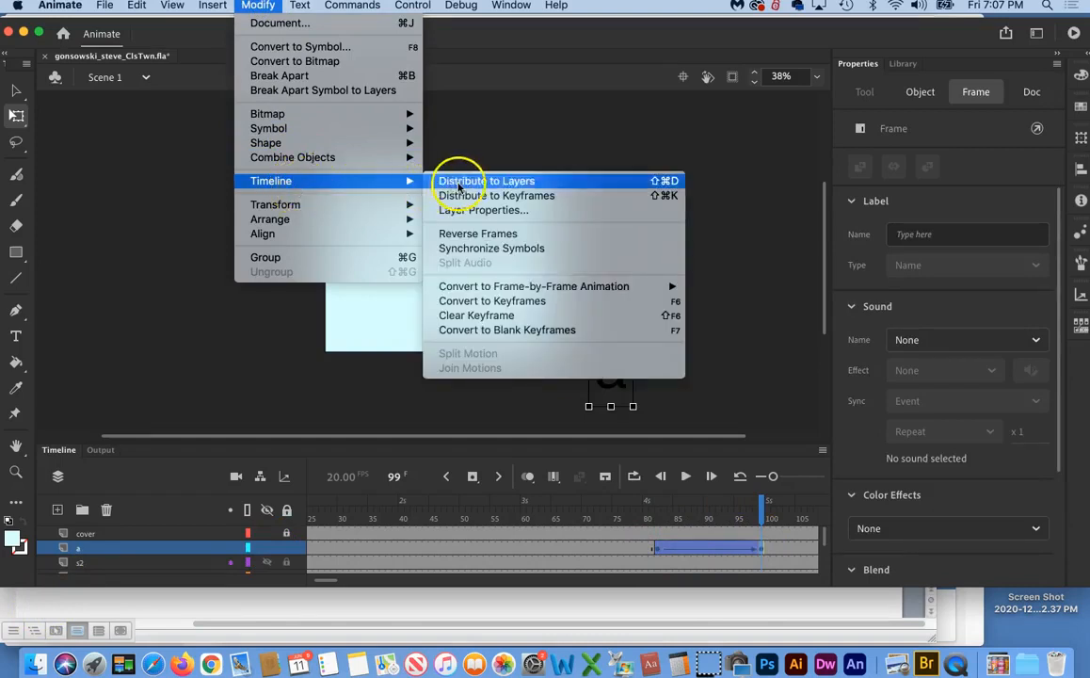
click(481, 239)
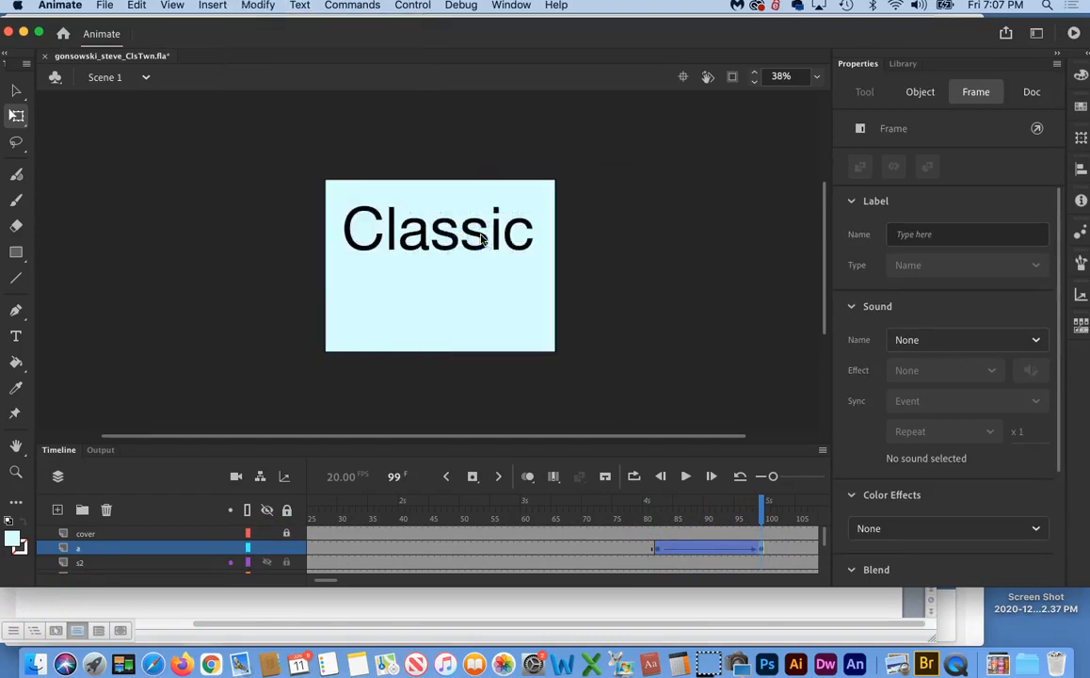
drag(760, 509, 750, 551)
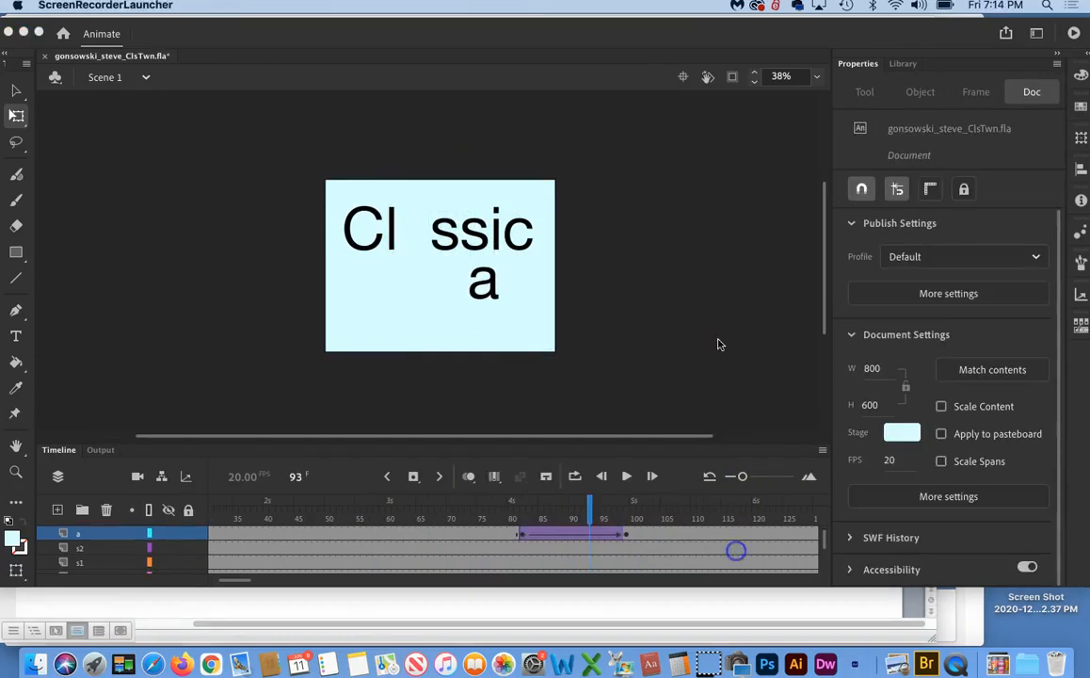
- Set the rotation of the reversed classic tween on the a layer to Counter clockwise and scrub back to frame 73
mouse_move(591, 504)
mouse_down()
mouse_move(487, 506)
mouse_move(606, 509)
mouse_move(591, 510)
mouse_up()
click(571, 534)
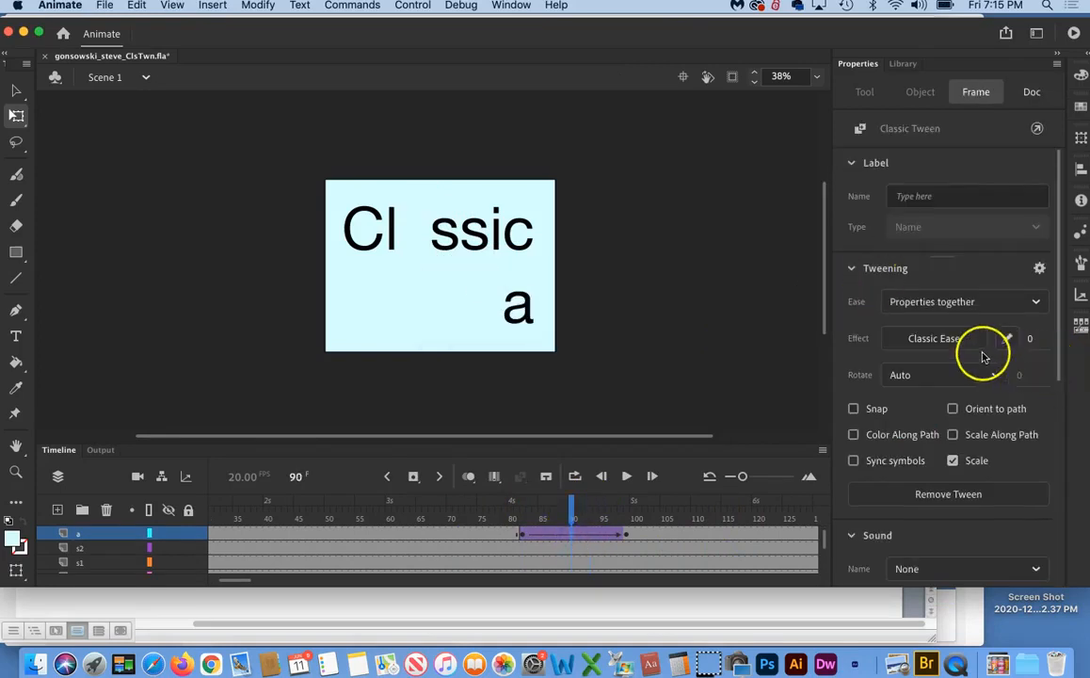
click(996, 375)
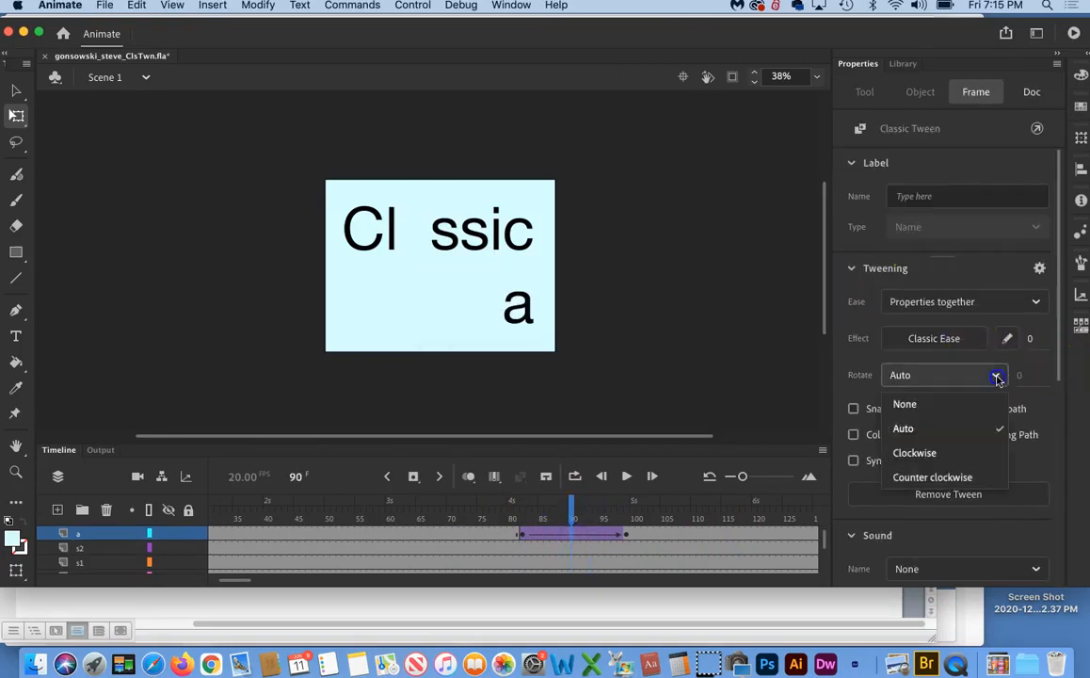
click(930, 478)
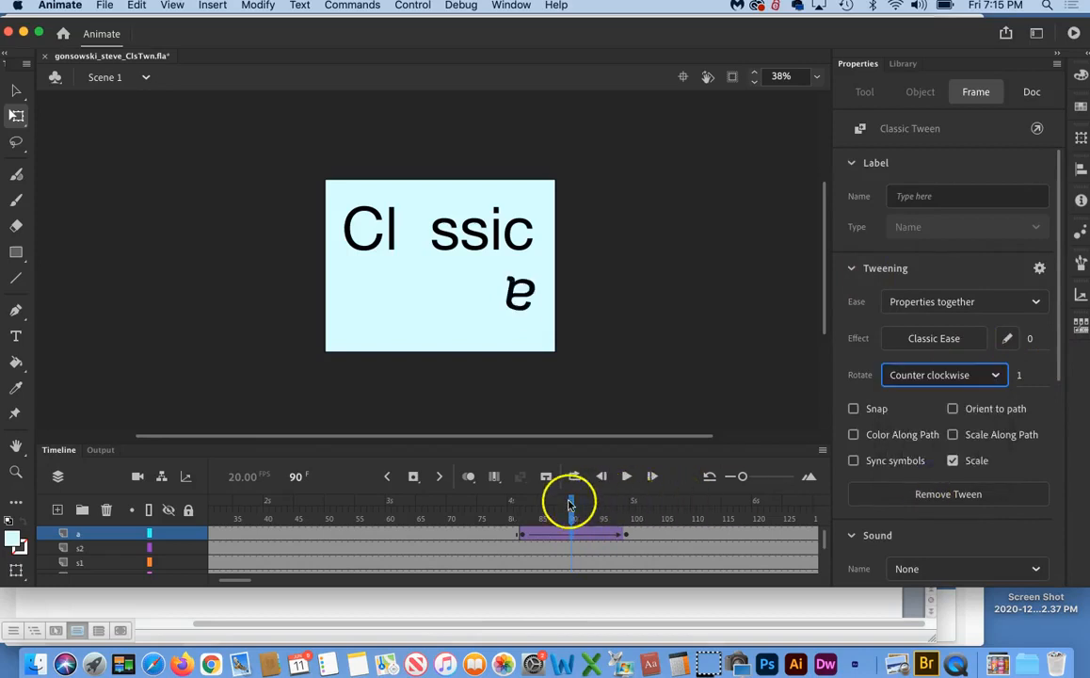
mouse_move(572, 509)
mouse_down()
mouse_move(377, 511)
mouse_move(536, 516)
mouse_move(469, 518)
mouse_up()
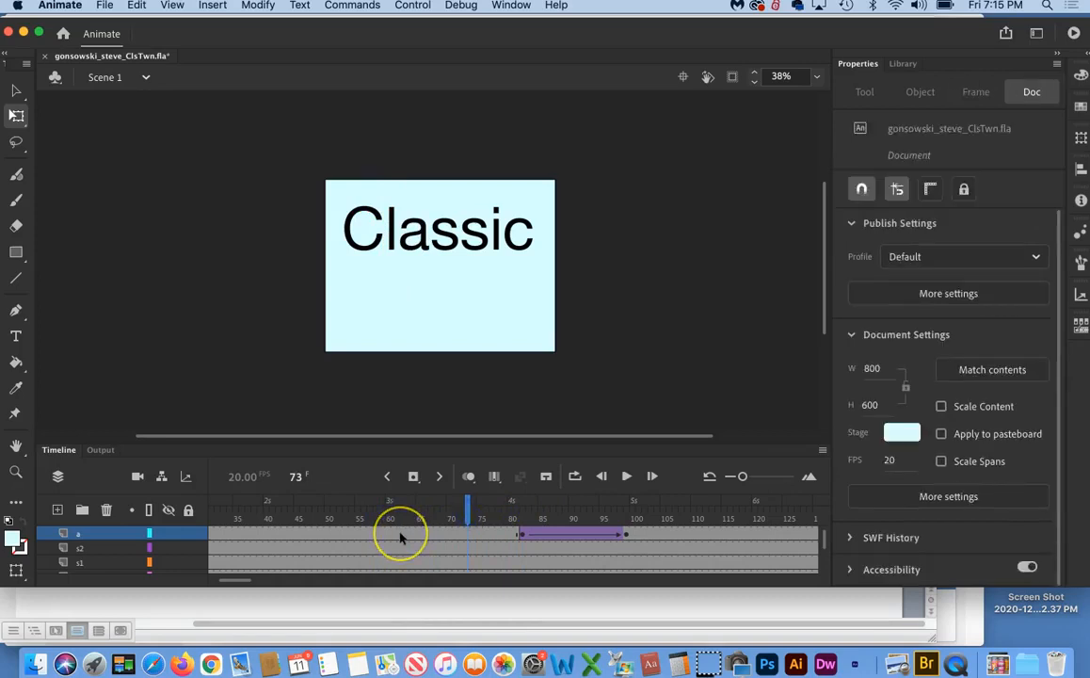
- Delete the letter a from the frame 1 keyframe of the a layer and scrub forward to frame 97
scroll(400, 538, left, 5)
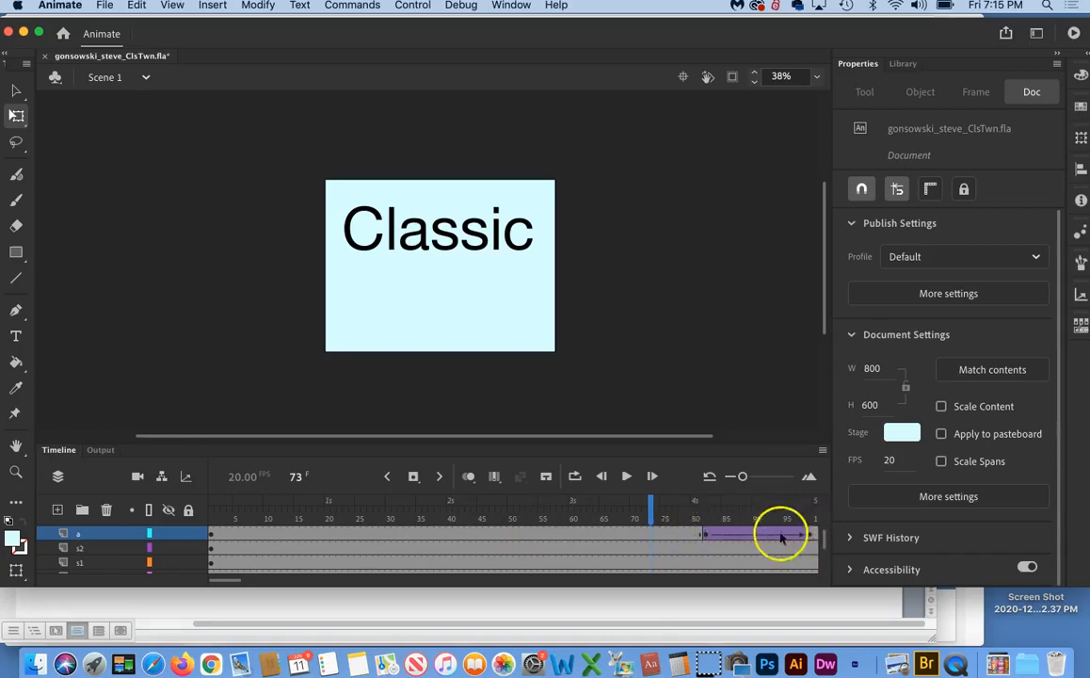
click(211, 535)
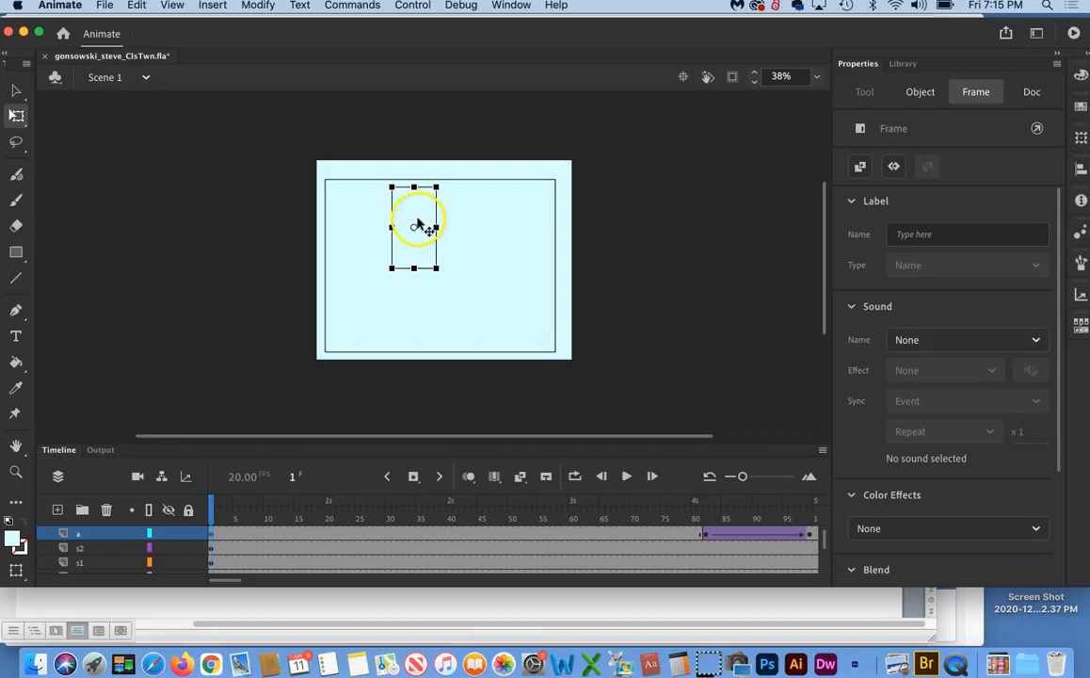
click(440, 299)
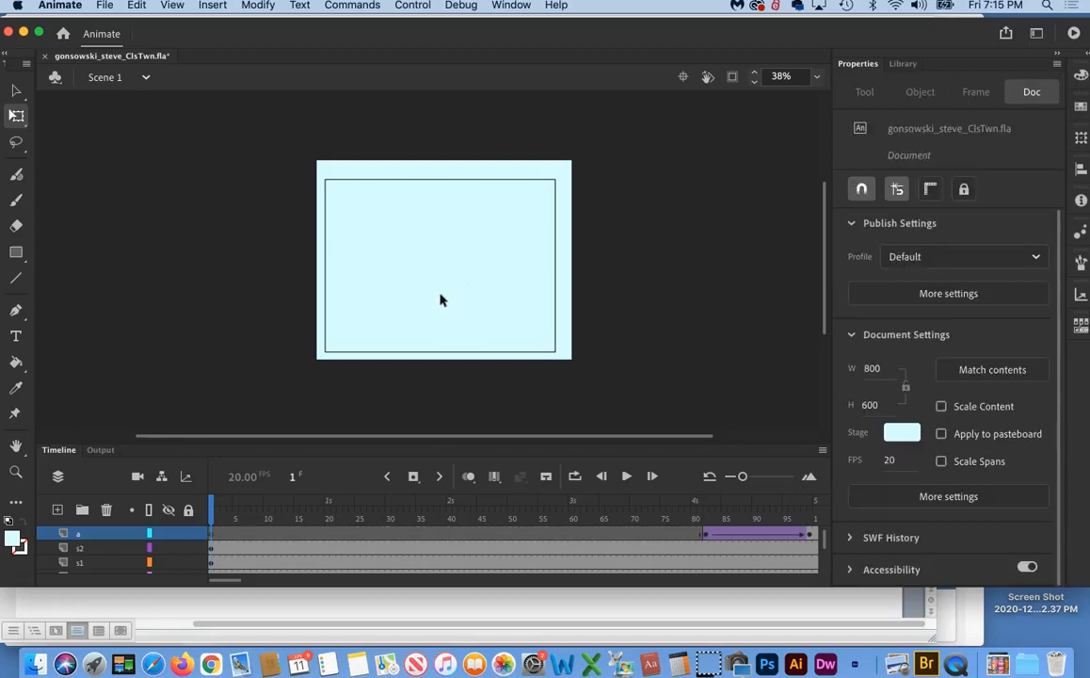
drag(210, 503, 799, 549)
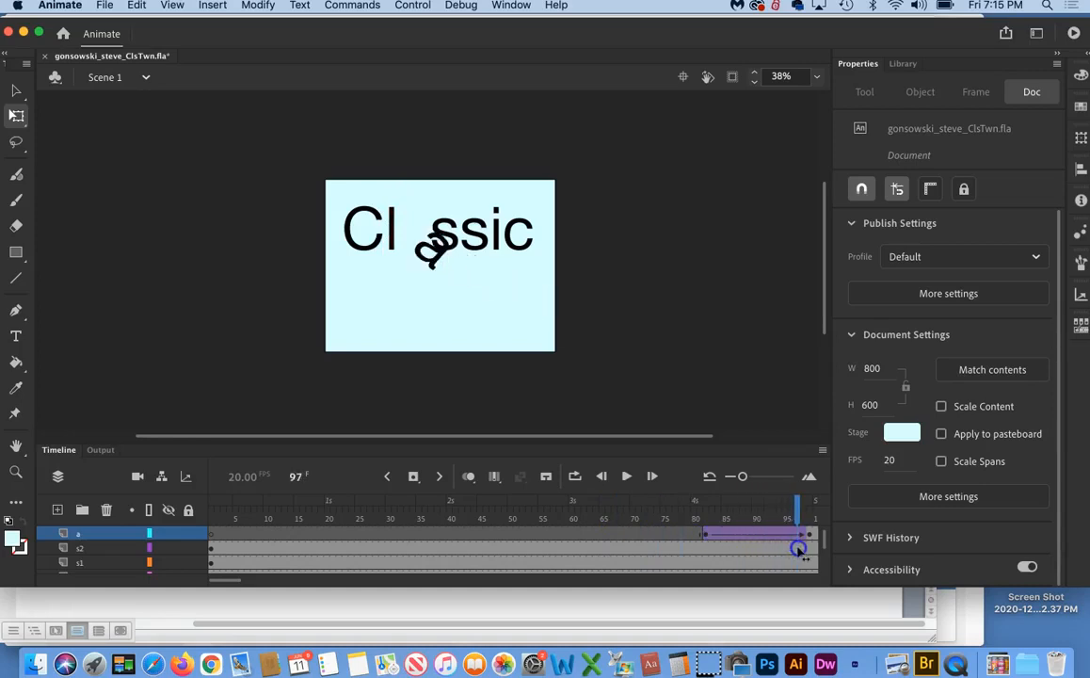
- Test the movie in a preview window, watch the letter animation and close the preview
click(40, 605)
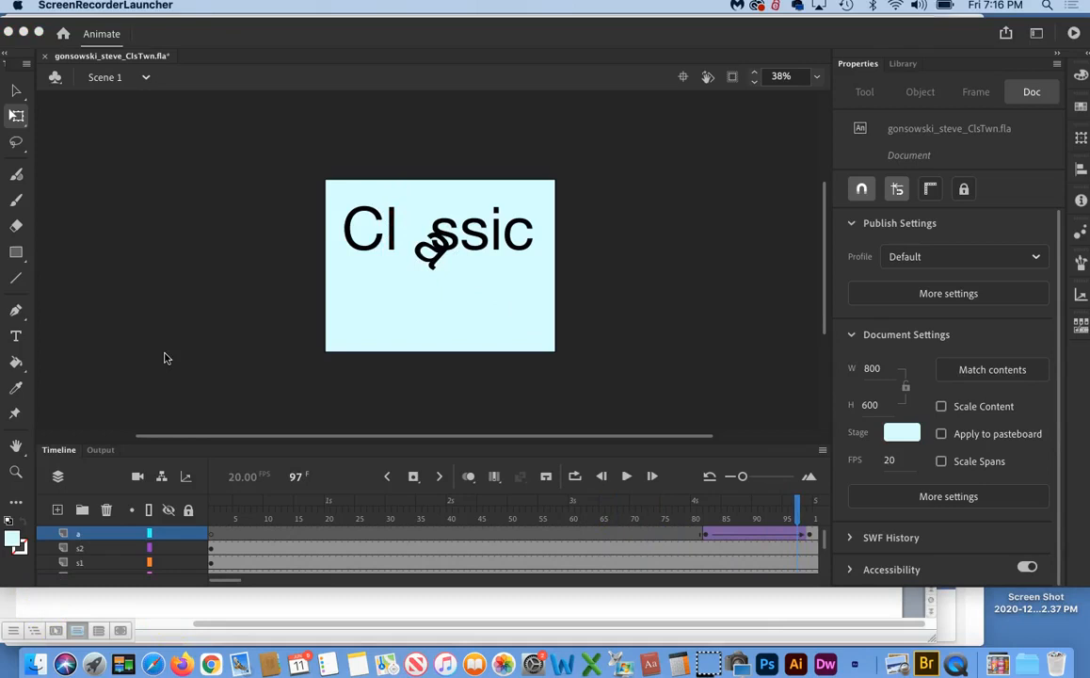
click(211, 332)
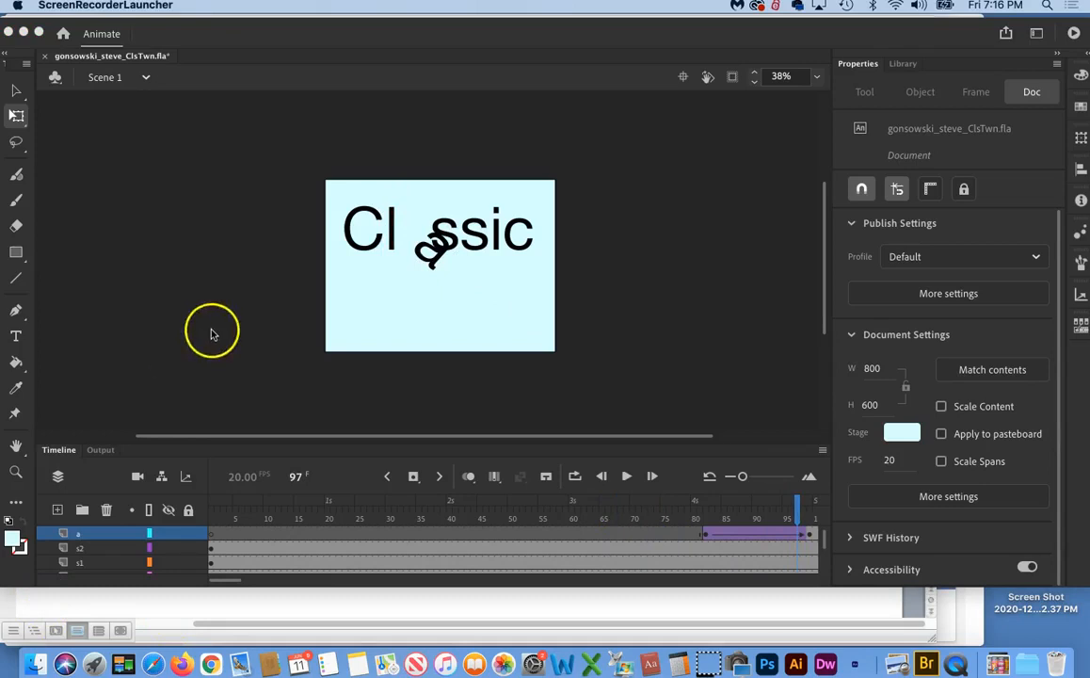
key(super+Return)
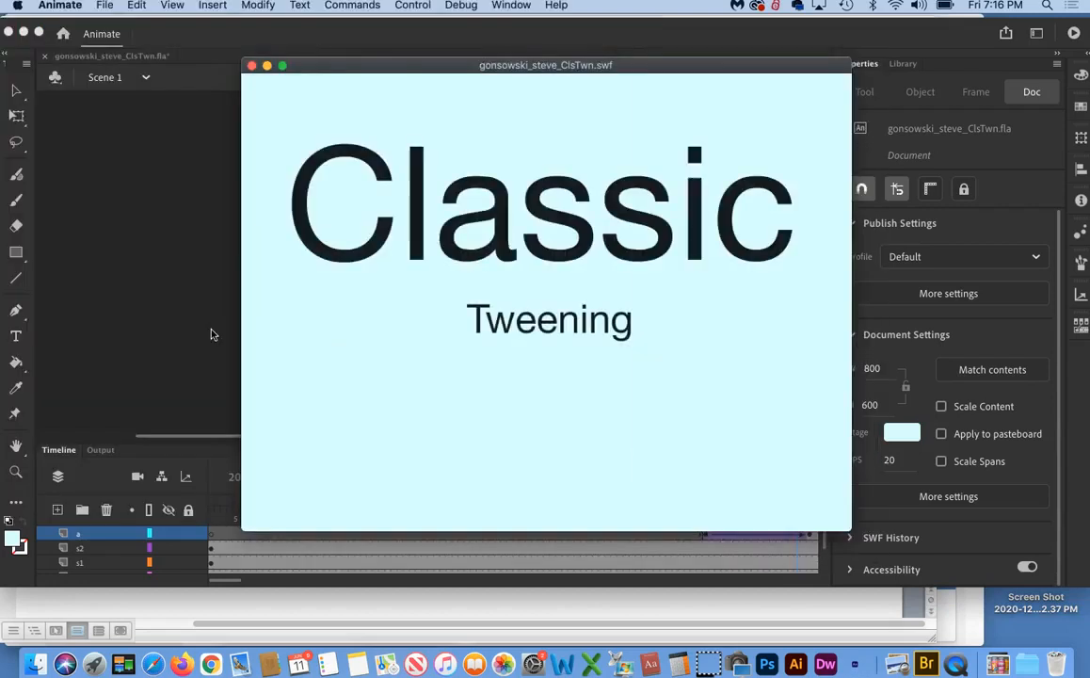
click(434, 274)
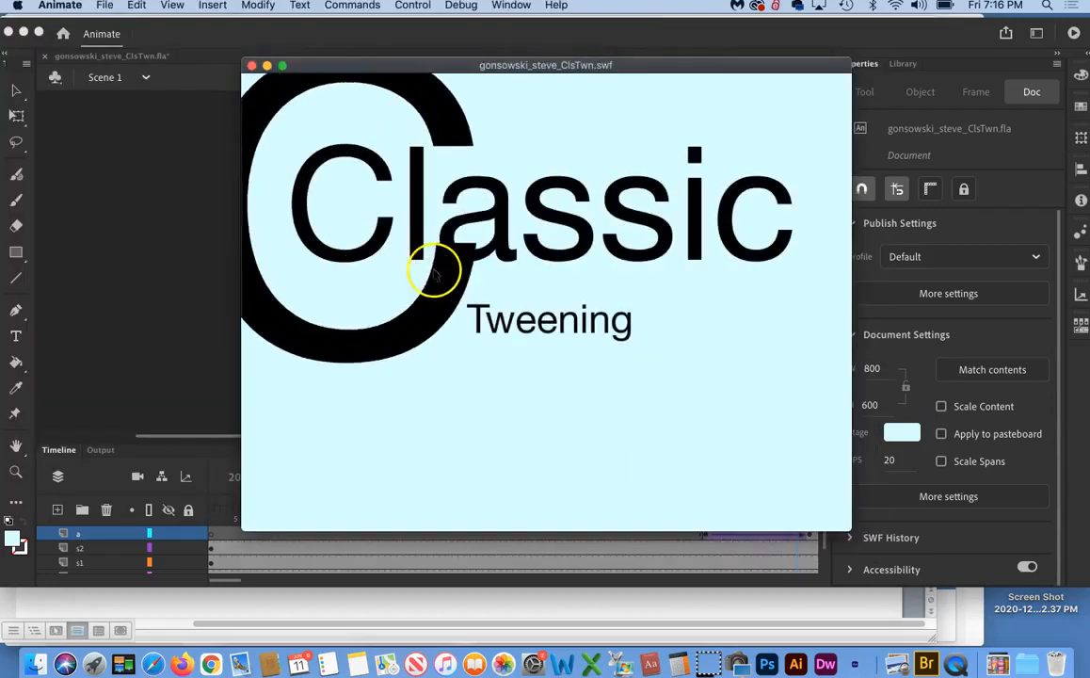
click(252, 67)
- Change the TEMP_END layer's type from Normal to Guide in its layer properties
scroll(200, 328, down, 5)
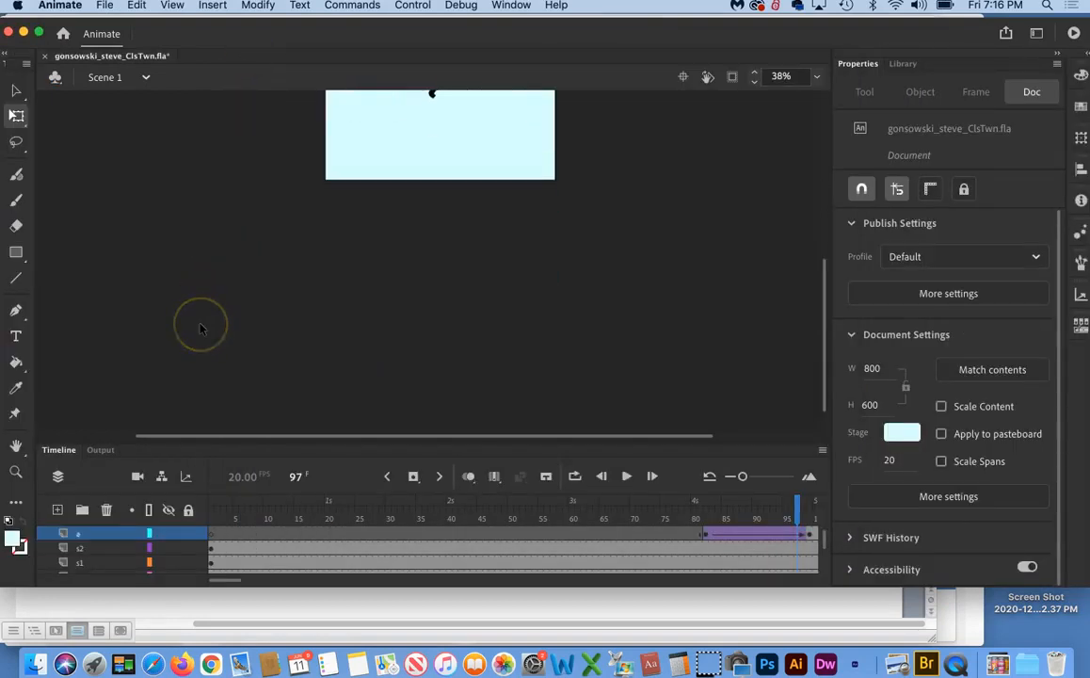
scroll(200, 389, up, 6)
scroll(198, 389, down, 2)
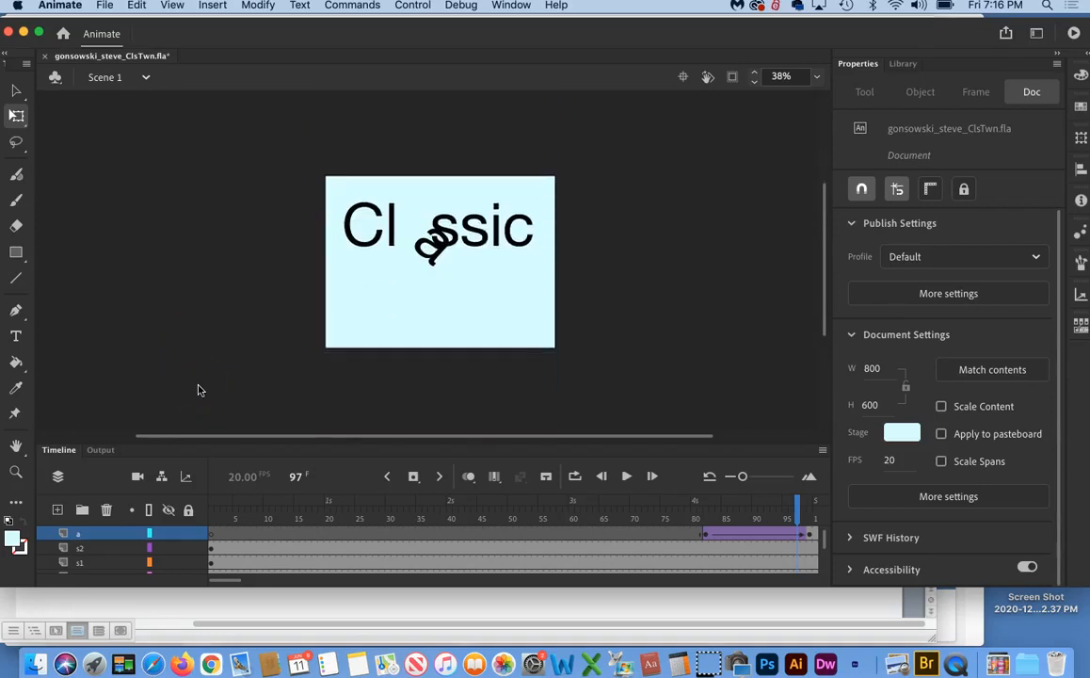
scroll(114, 548, down, 3)
scroll(115, 551, down, 2)
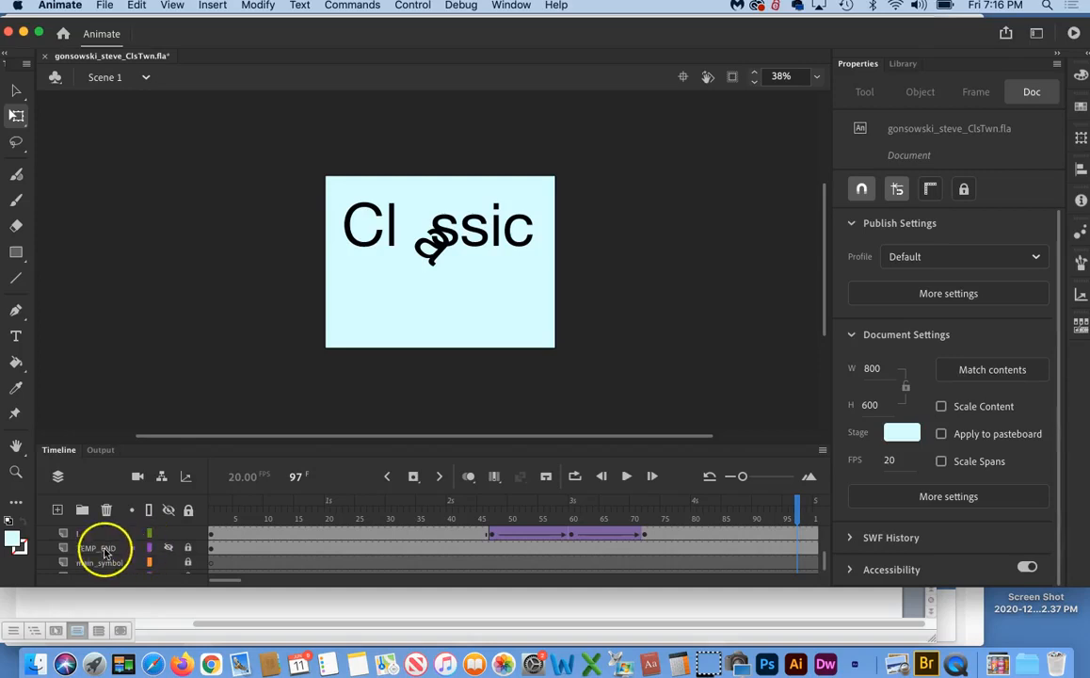
click(170, 549)
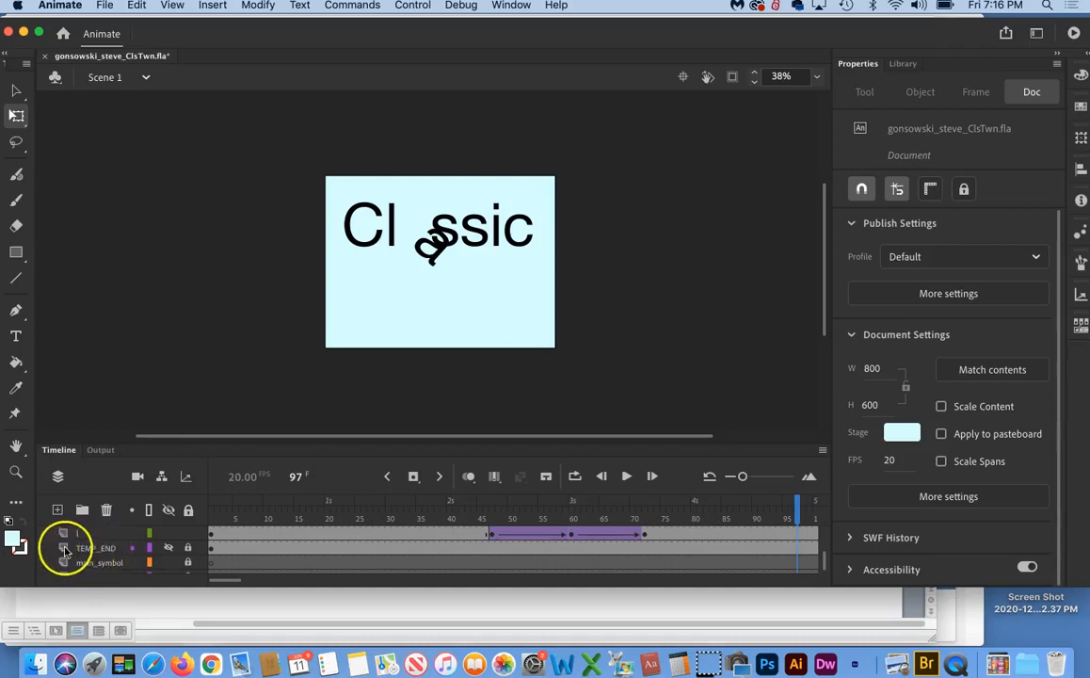
double_click(64, 550)
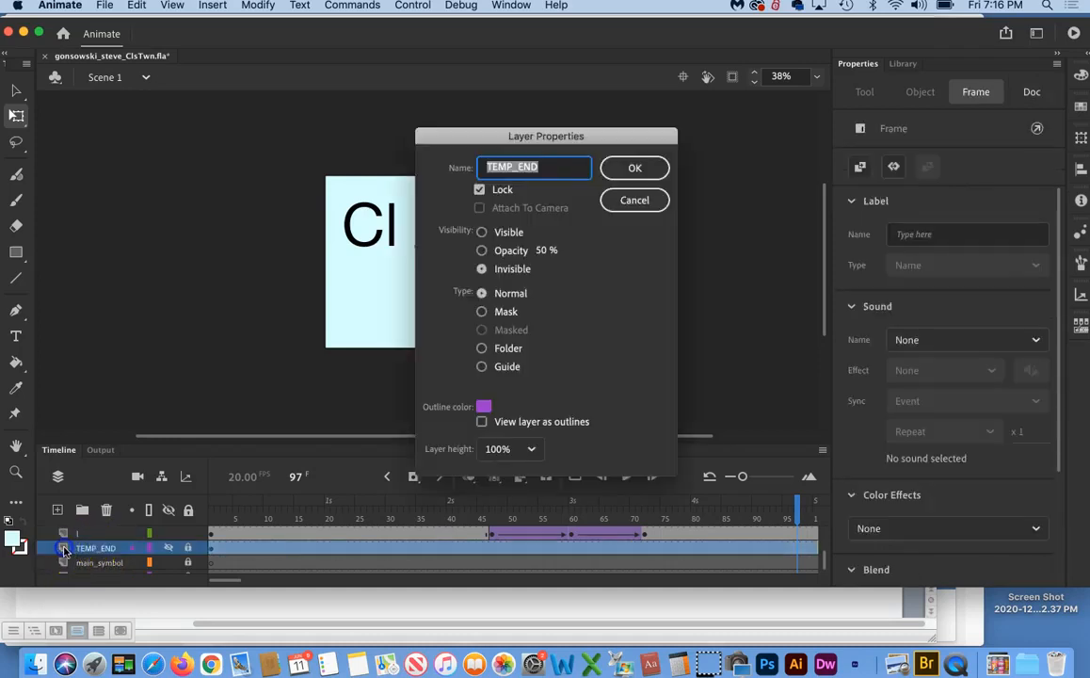
click(481, 368)
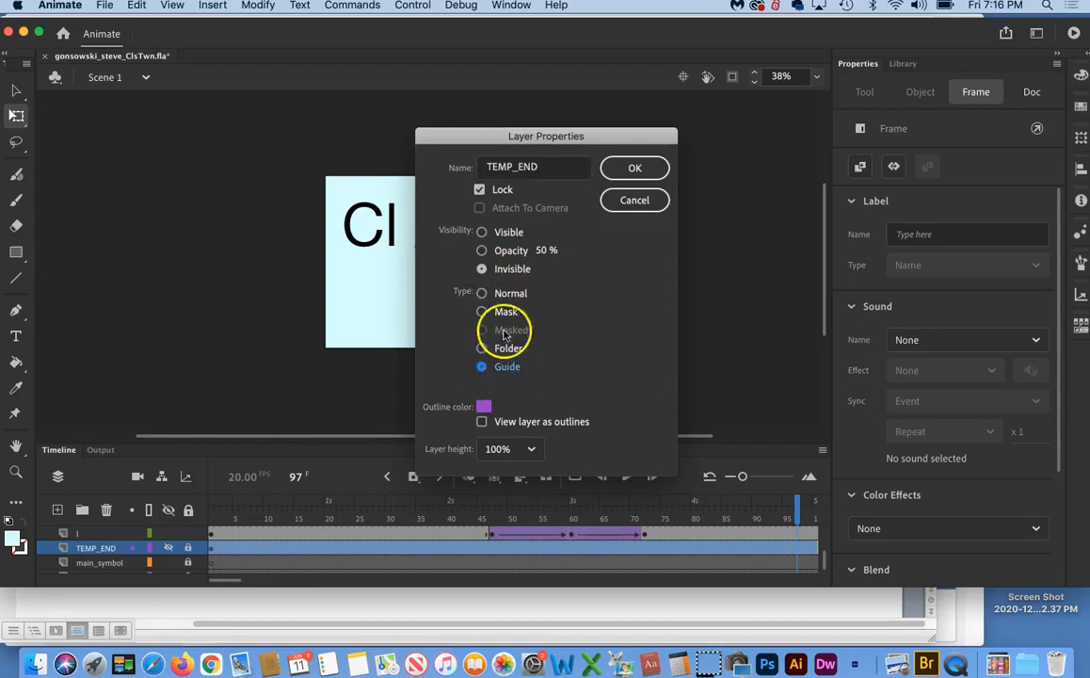
click(642, 171)
- Test the movie again with TEMP_END as a guide layer and close the preview
key(super+Return)
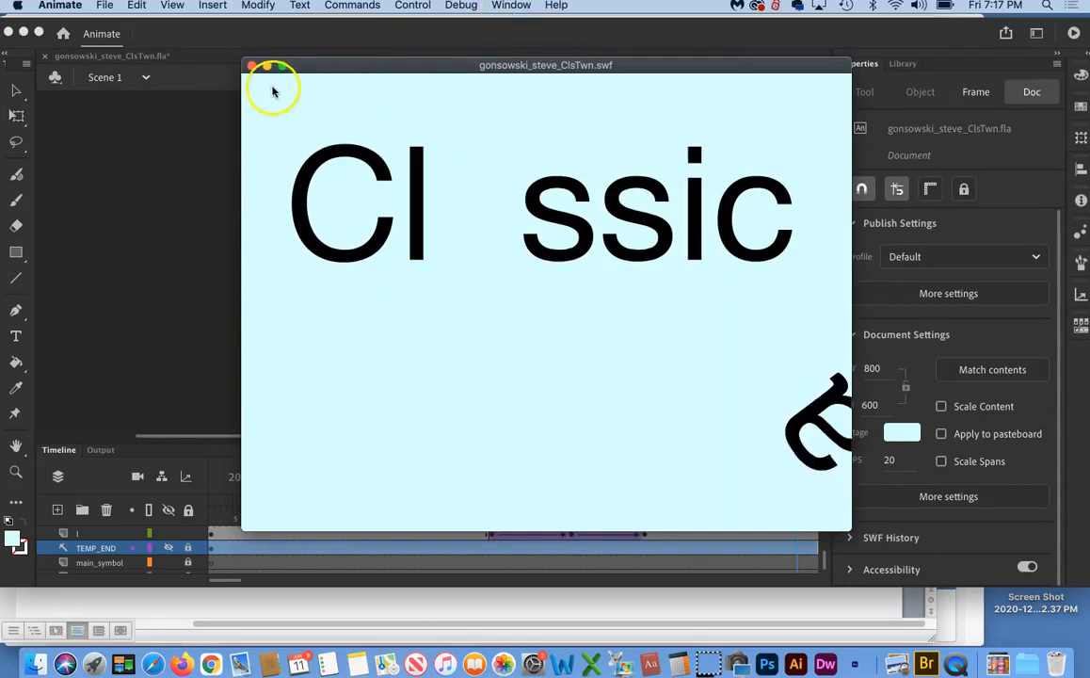
click(251, 66)
click(24, 594)
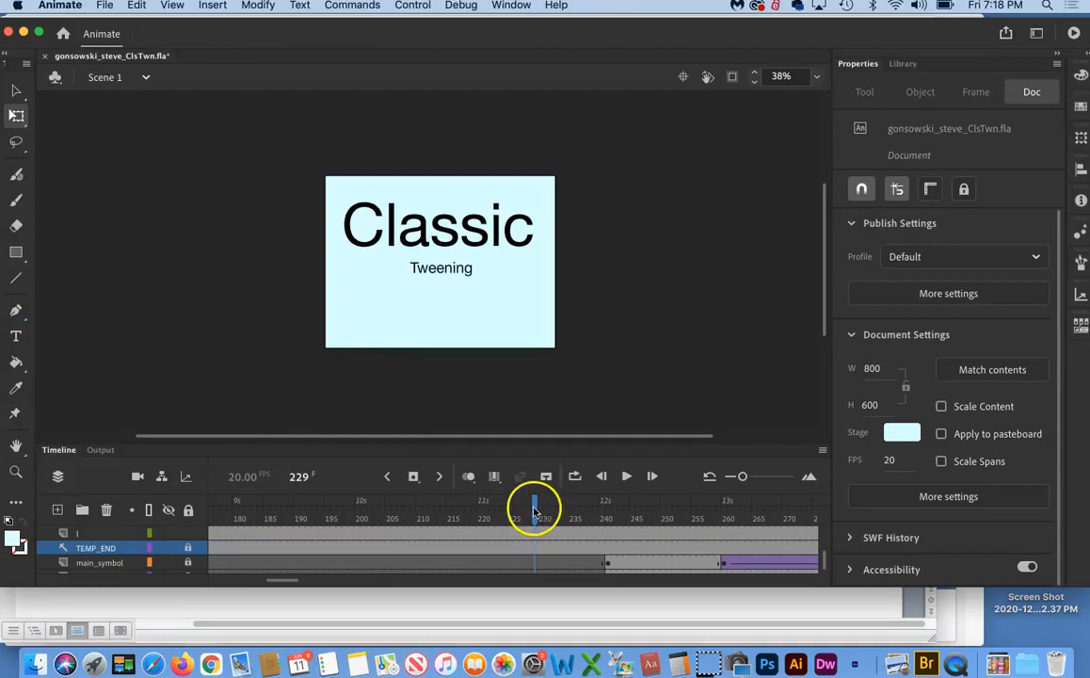
- Scrub through the frames where the title meets the main symbol, then insert blank keyframes at frame 240 from TEMP_END up to the cover layer
drag(605, 506, 522, 523)
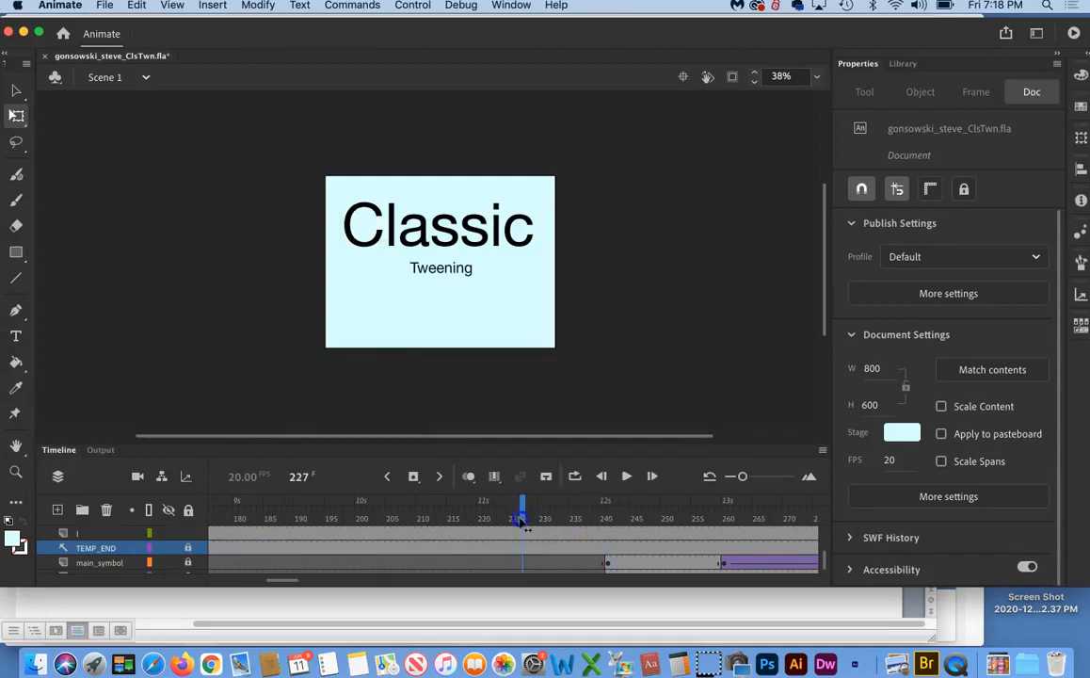
drag(608, 520, 525, 509)
drag(613, 509, 661, 509)
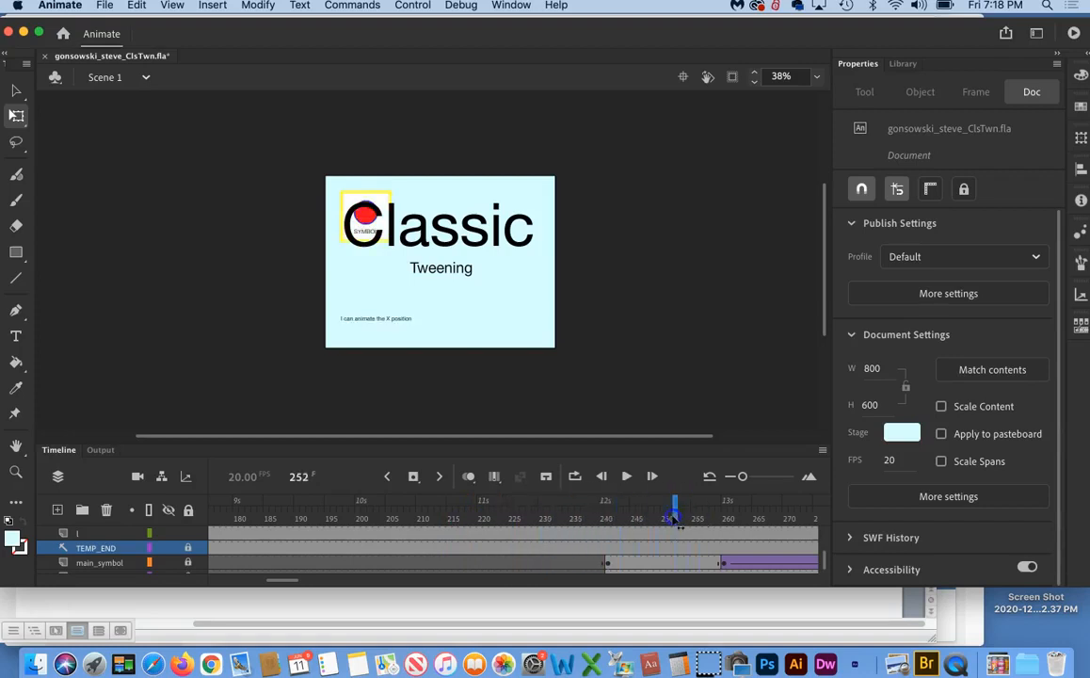
click(640, 529)
scroll(641, 529, up, 1)
click(603, 560)
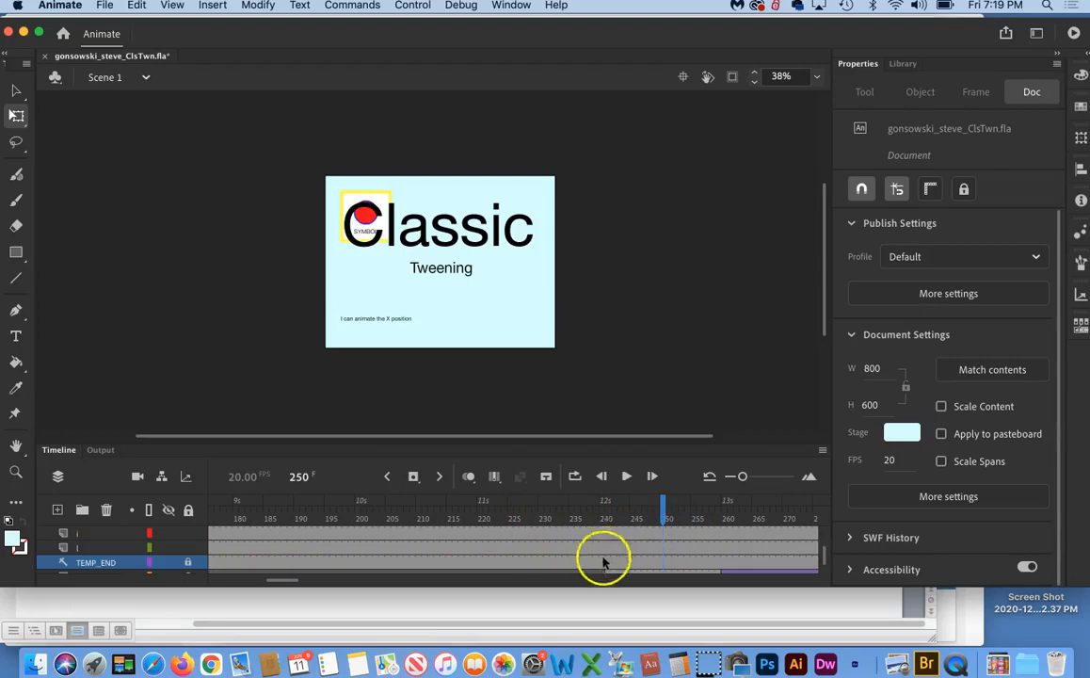
click(599, 565)
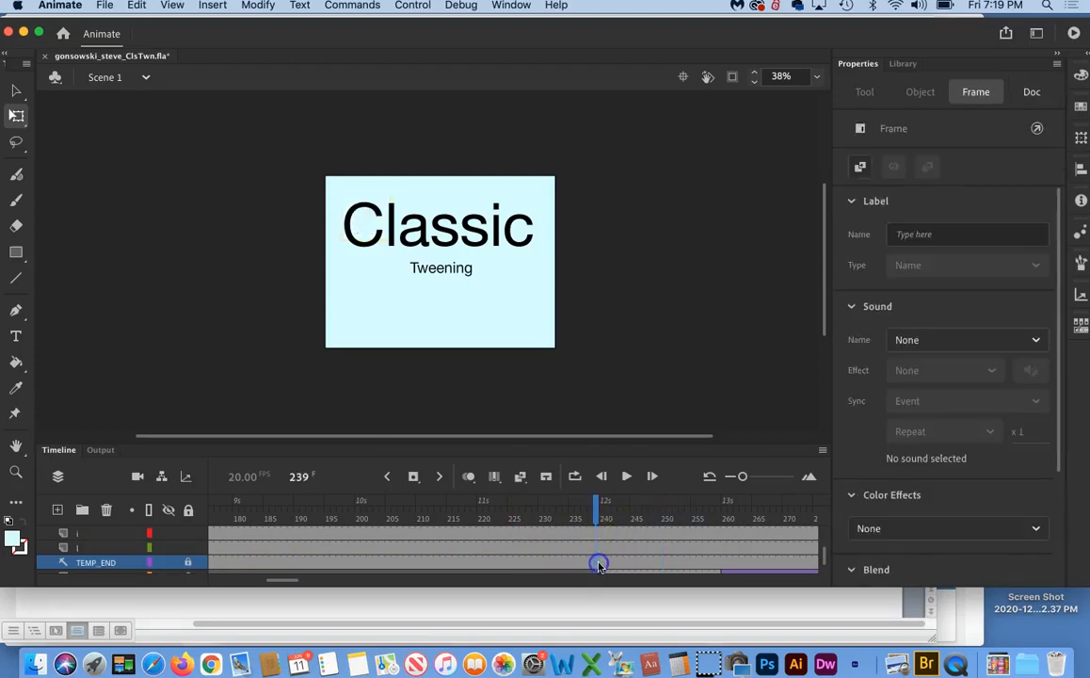
click(604, 565)
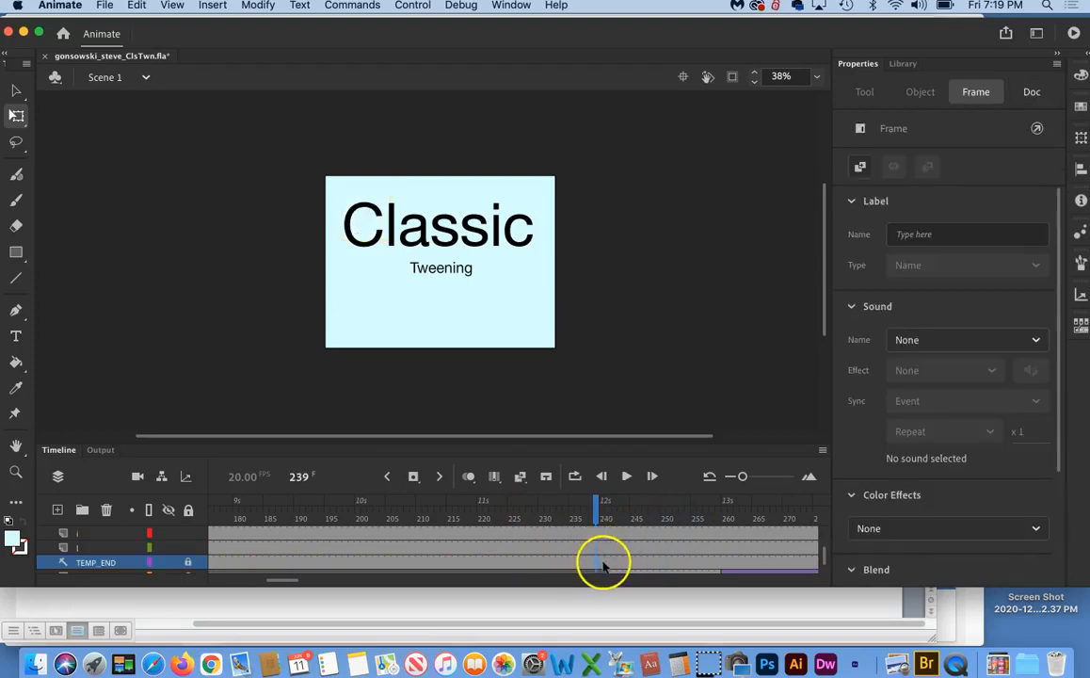
scroll(621, 565, up, 3)
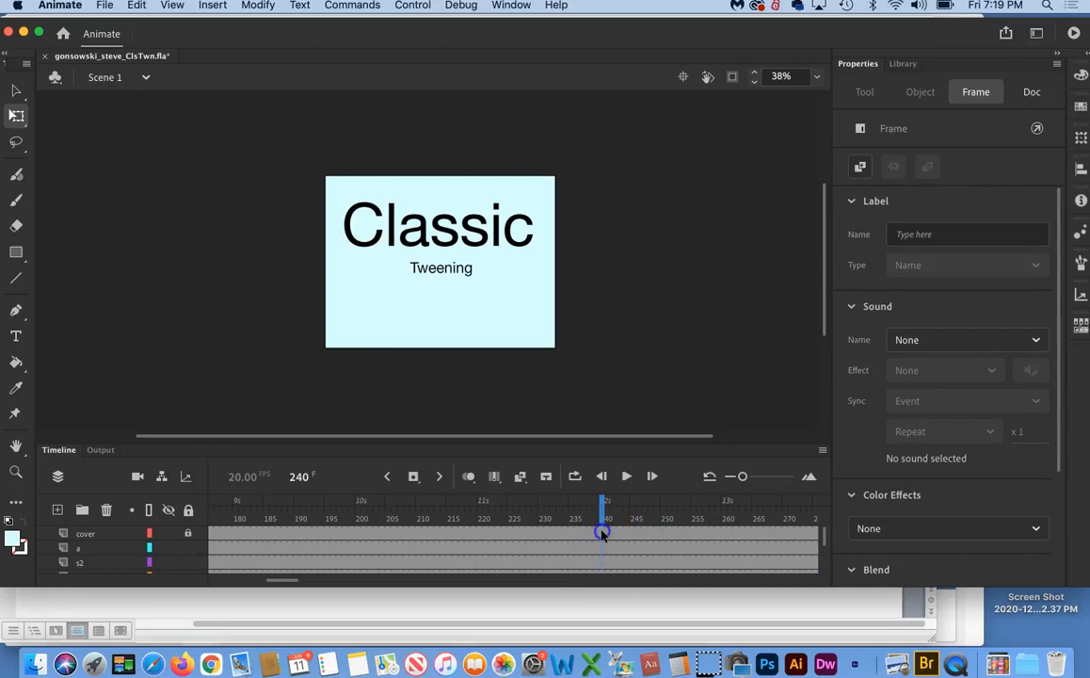
click(603, 533)
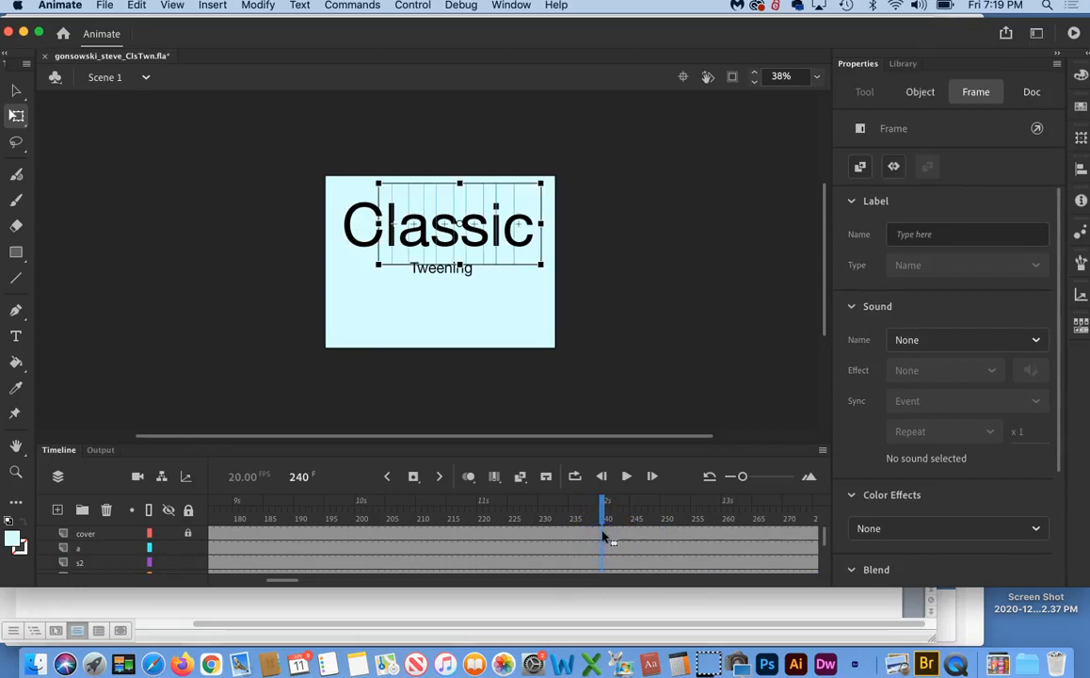
key(F7)
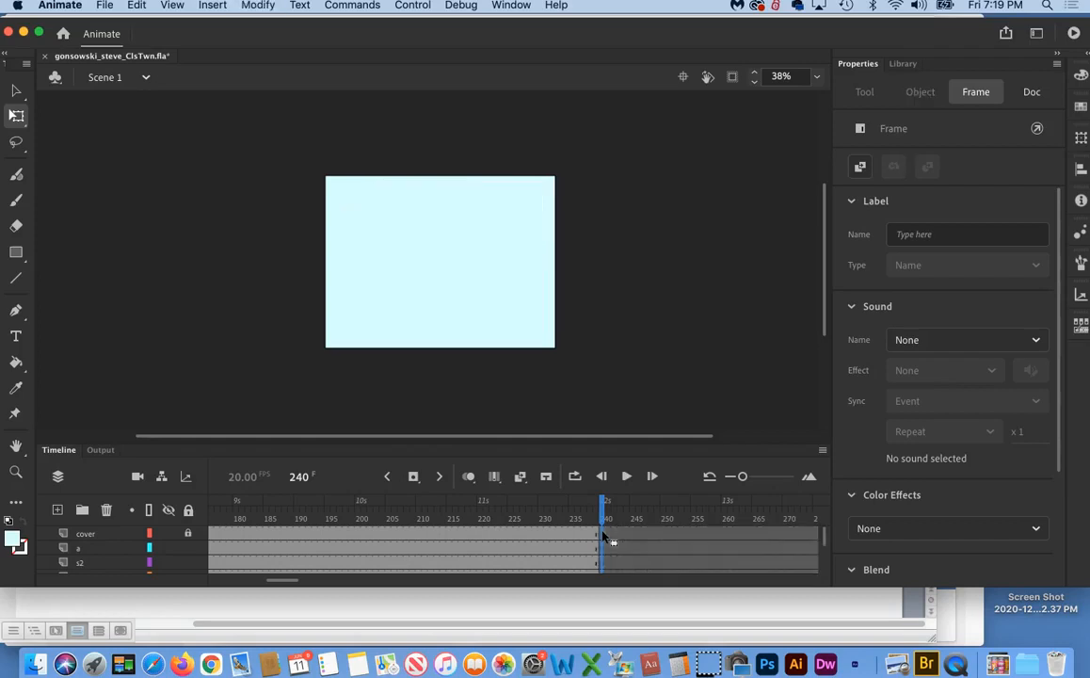
- Scrub the timeline around frame 240 and look through the layers to check the change from title to symbol
drag(604, 508, 585, 509)
scroll(641, 551, right, 2)
scroll(641, 552, down, 4)
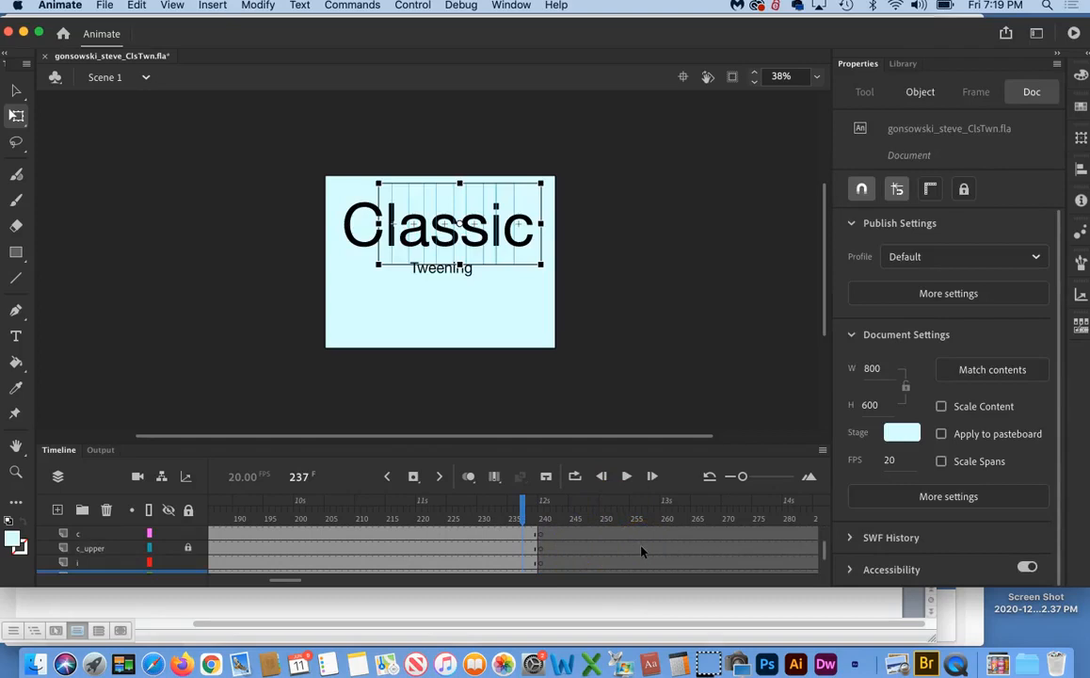
drag(508, 510, 608, 547)
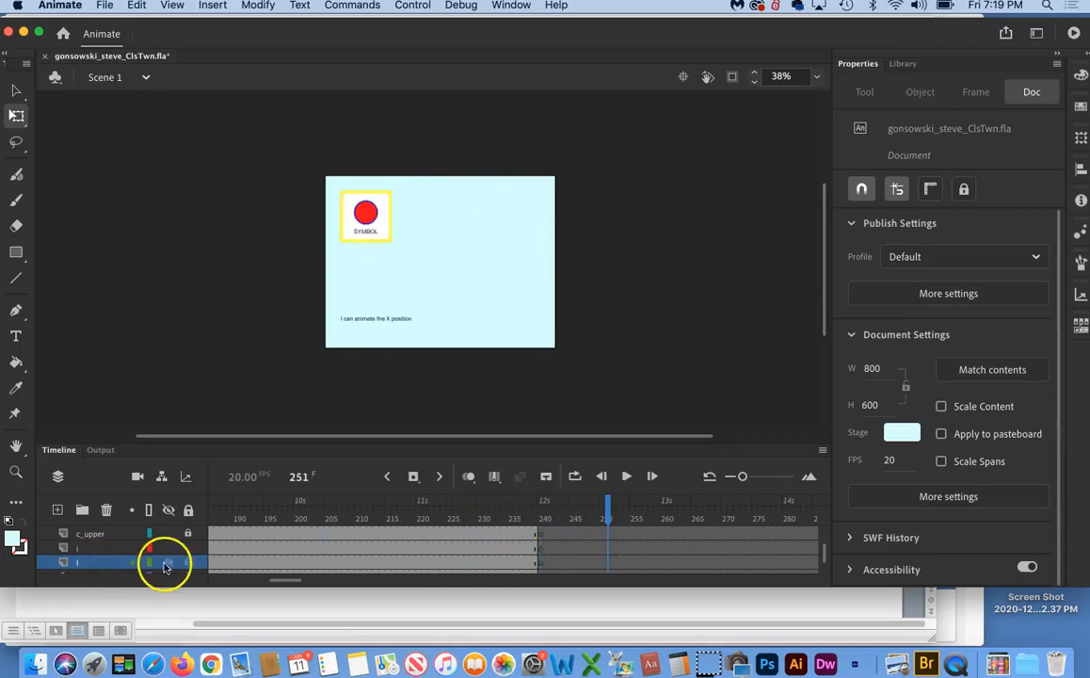
scroll(102, 561, up, 2)
scroll(102, 560, down, 2)
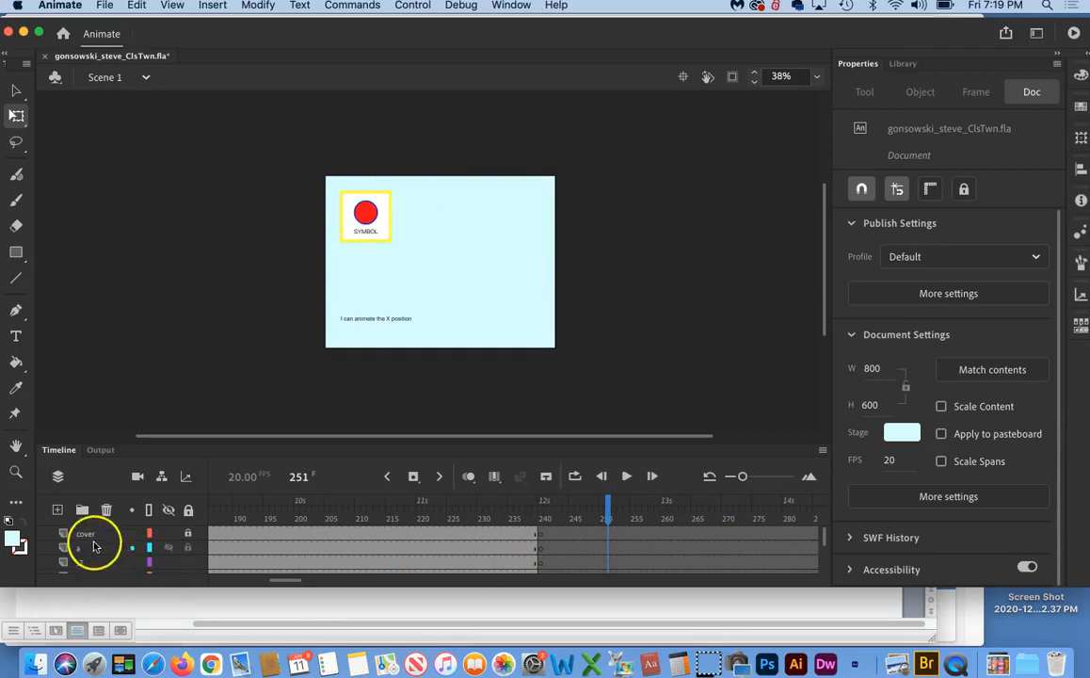
- Insert a keyframe on the cover layer at frame 216, before the title ends
click(90, 536)
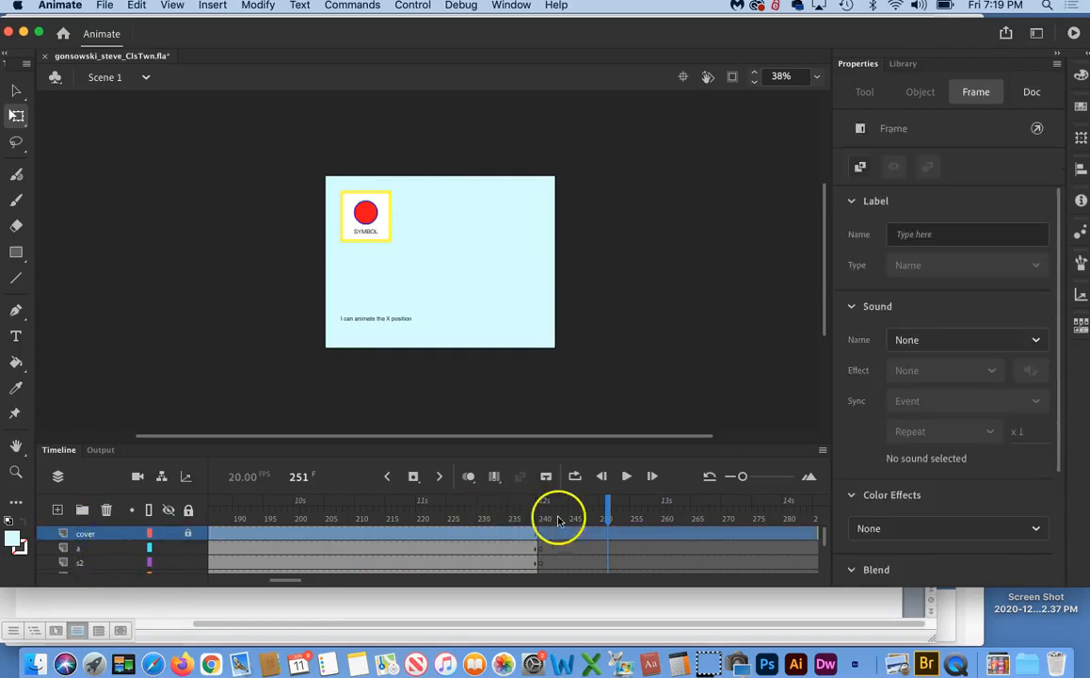
drag(609, 507, 384, 511)
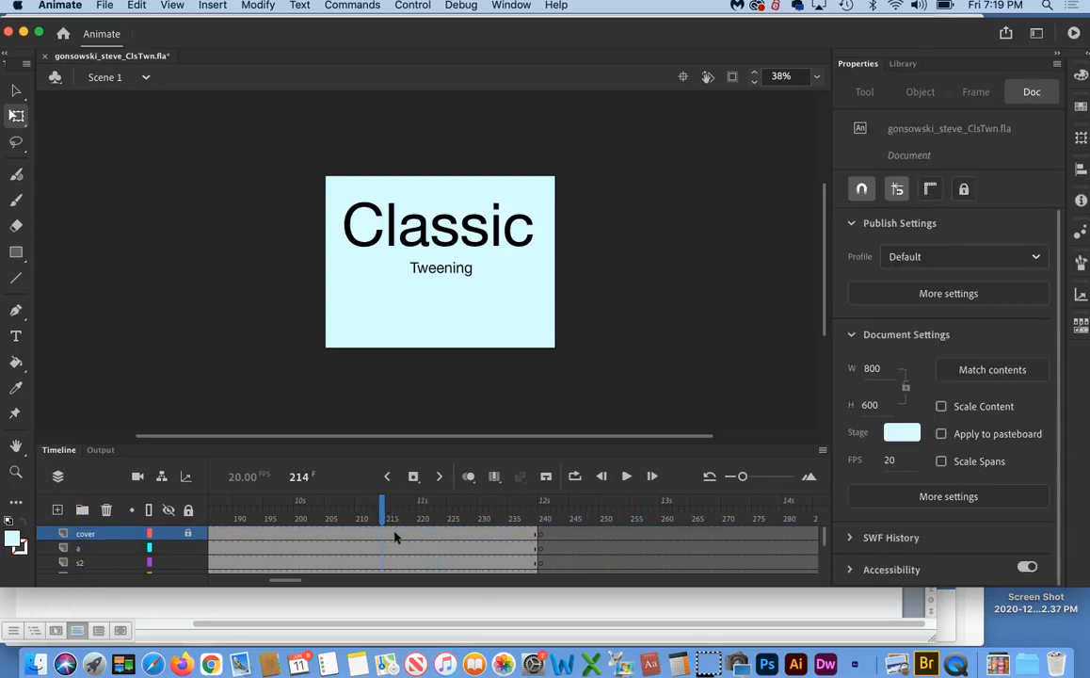
click(392, 534)
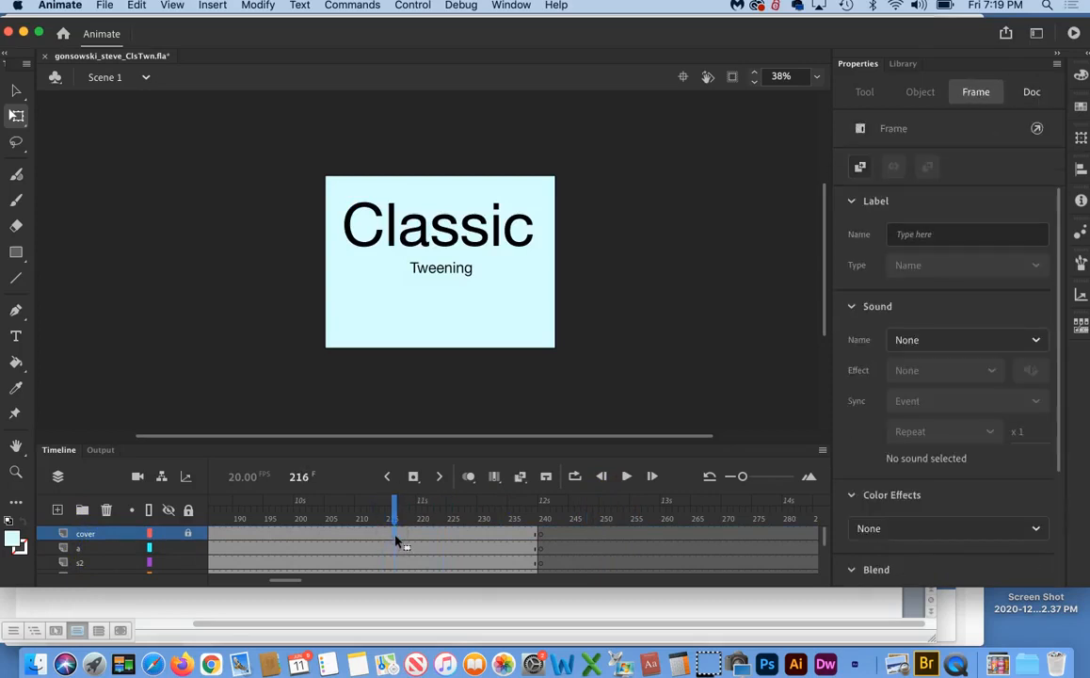
key(F6)
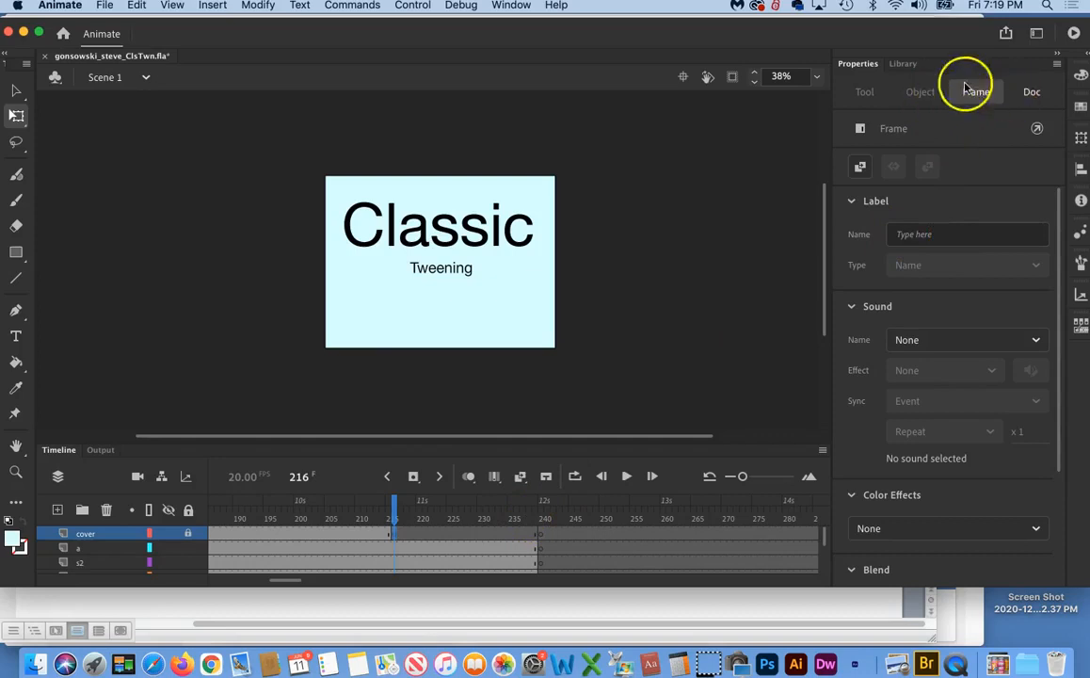
- Select the cover symbol in the library, try to place it on the stage, and unlock the cover layer
click(906, 65)
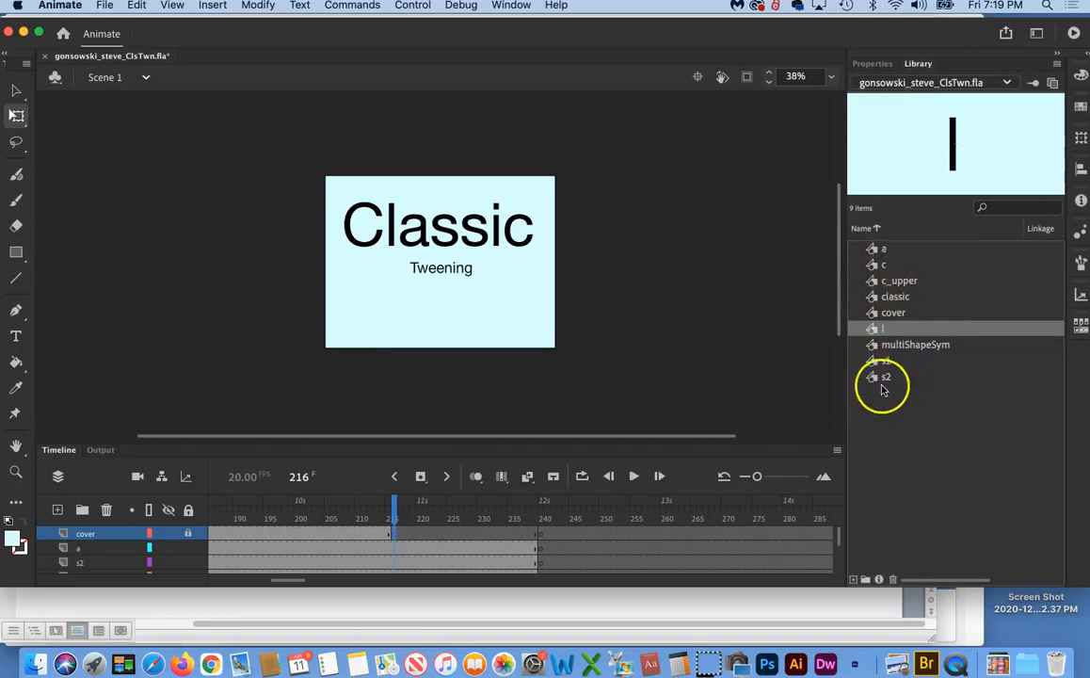
click(897, 315)
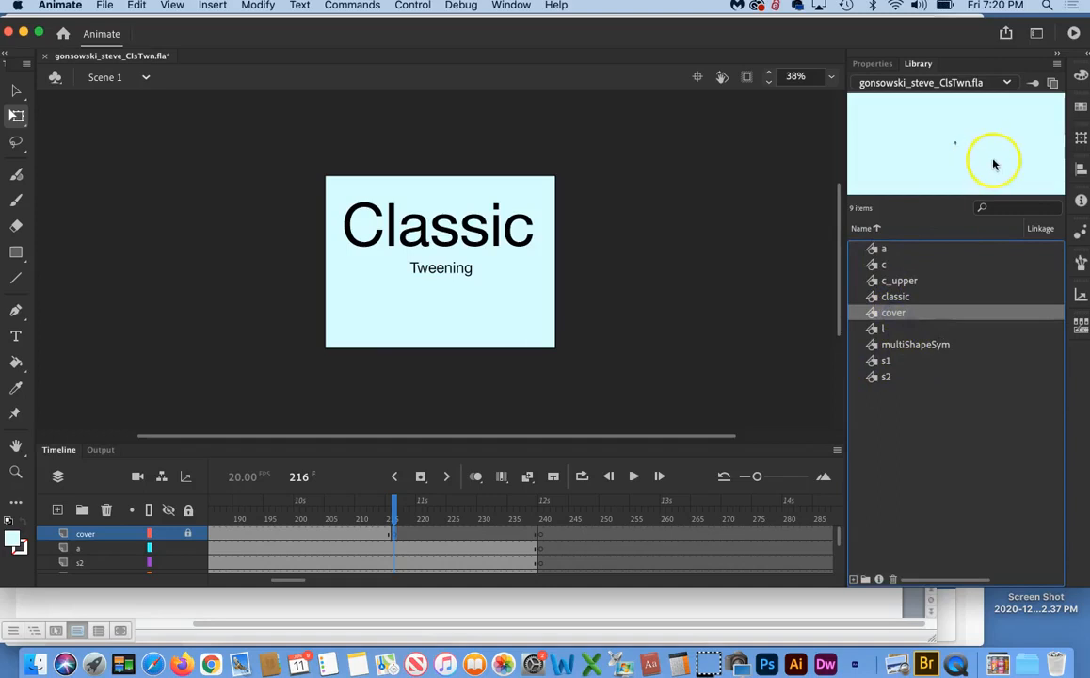
drag(473, 220, 445, 256)
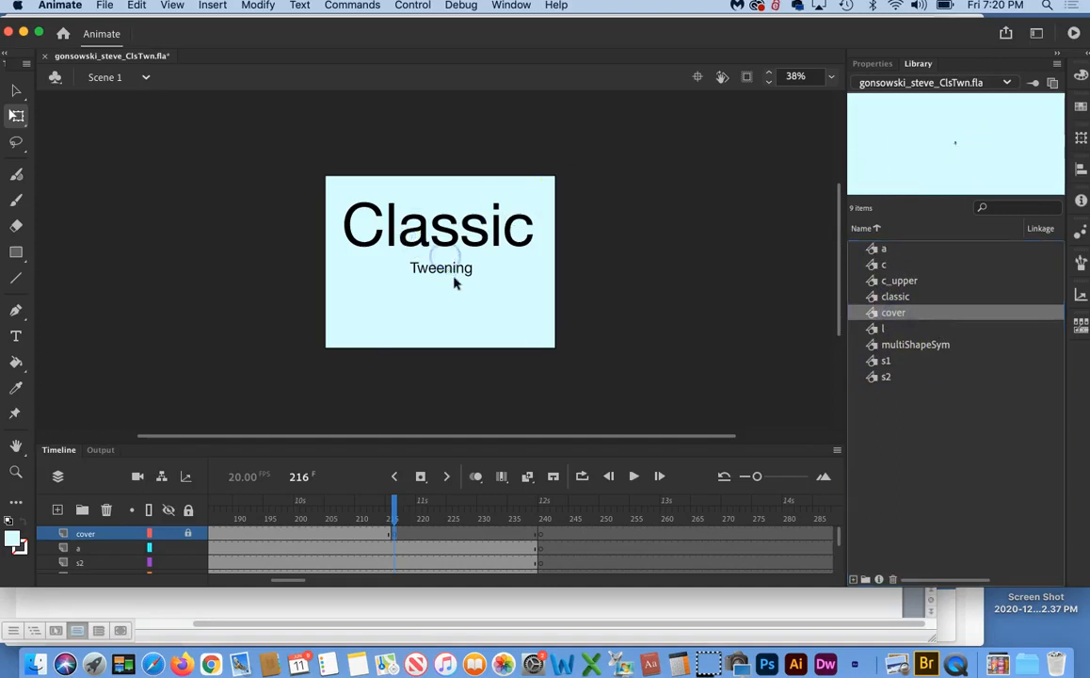
drag(889, 177, 304, 264)
drag(425, 287, 361, 413)
click(188, 533)
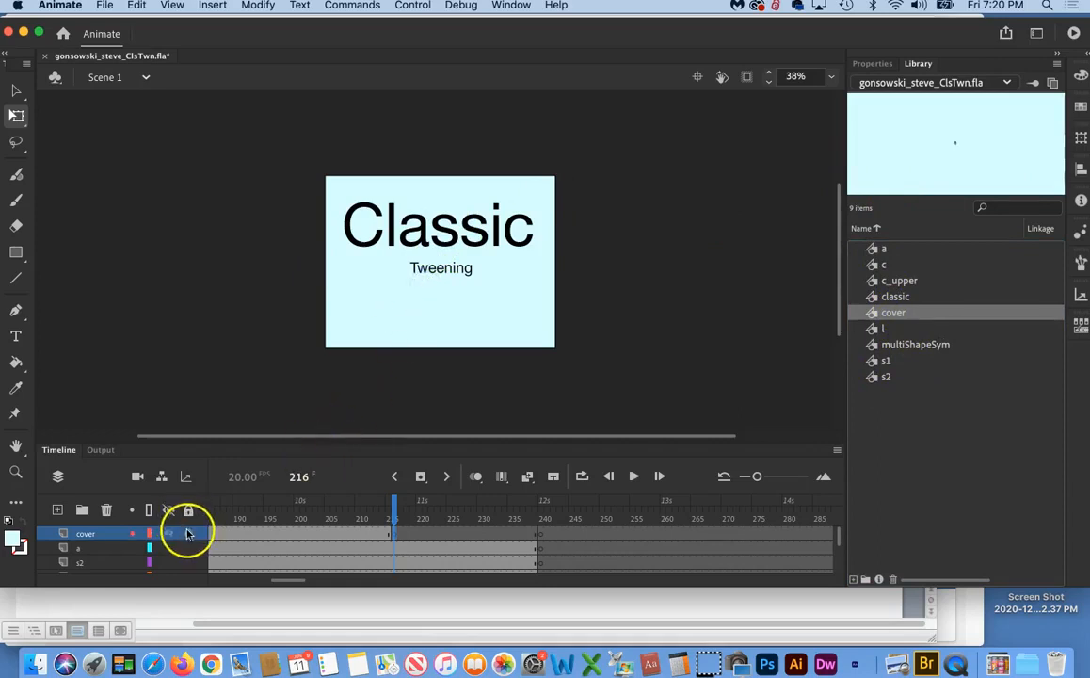
- Place the cover symbol over the whole stage at frame 216 and add a keyframe at frame 239 of the cover layer
drag(981, 175, 467, 261)
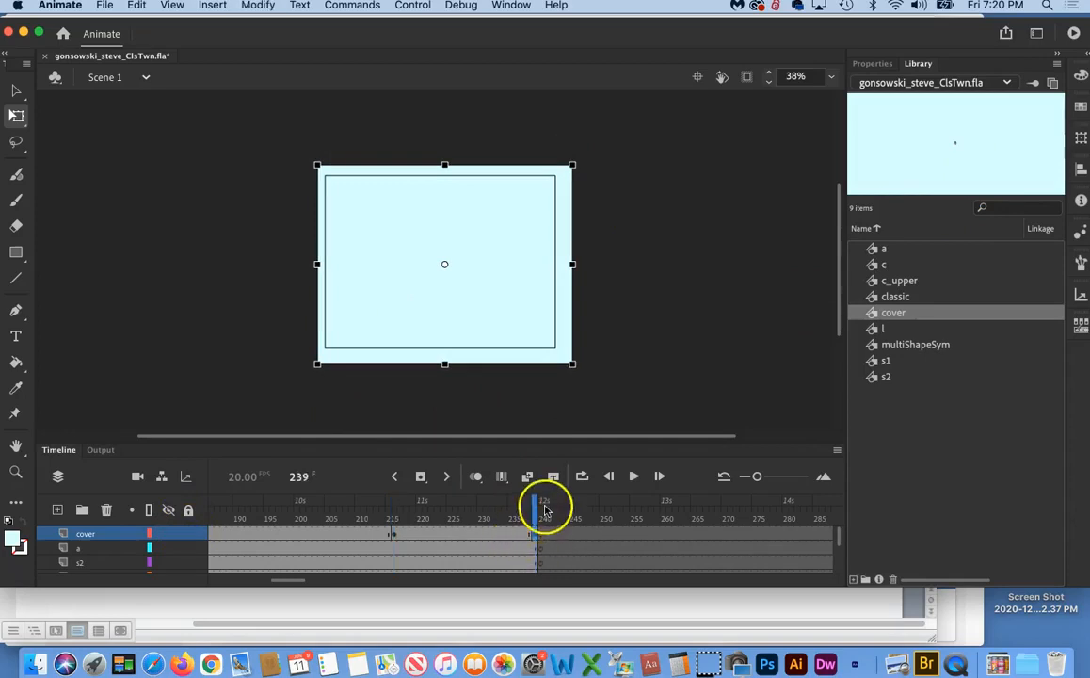
drag(536, 505, 525, 509)
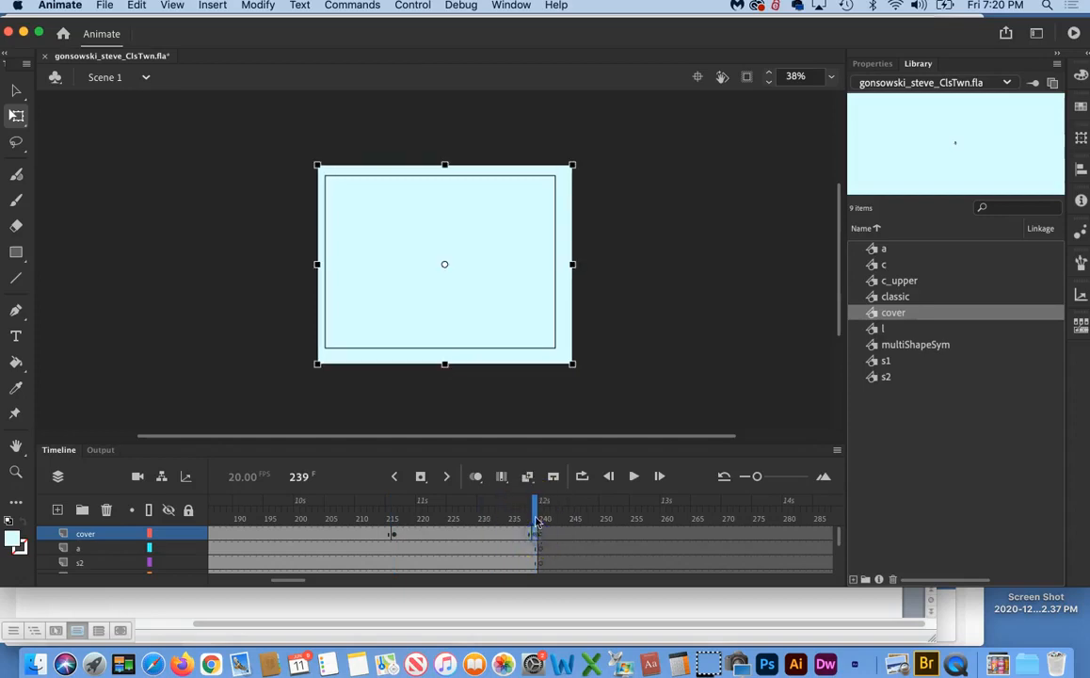
drag(535, 506, 445, 506)
- Apply an Alpha color effect of 0% to the cover instance at frame 216
click(396, 532)
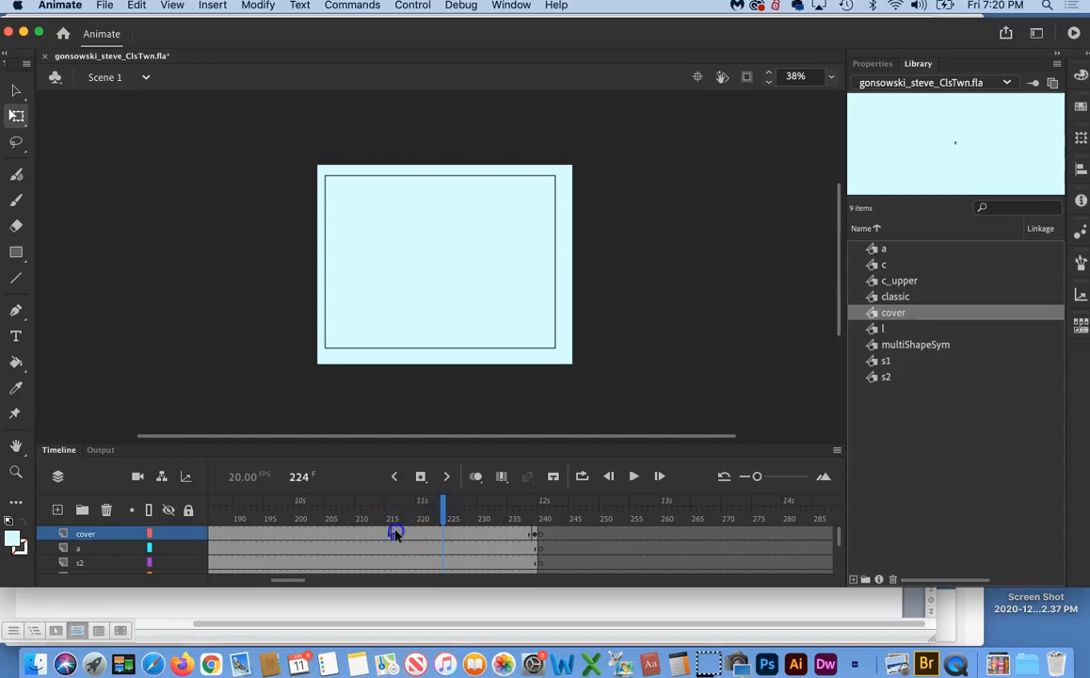
click(876, 64)
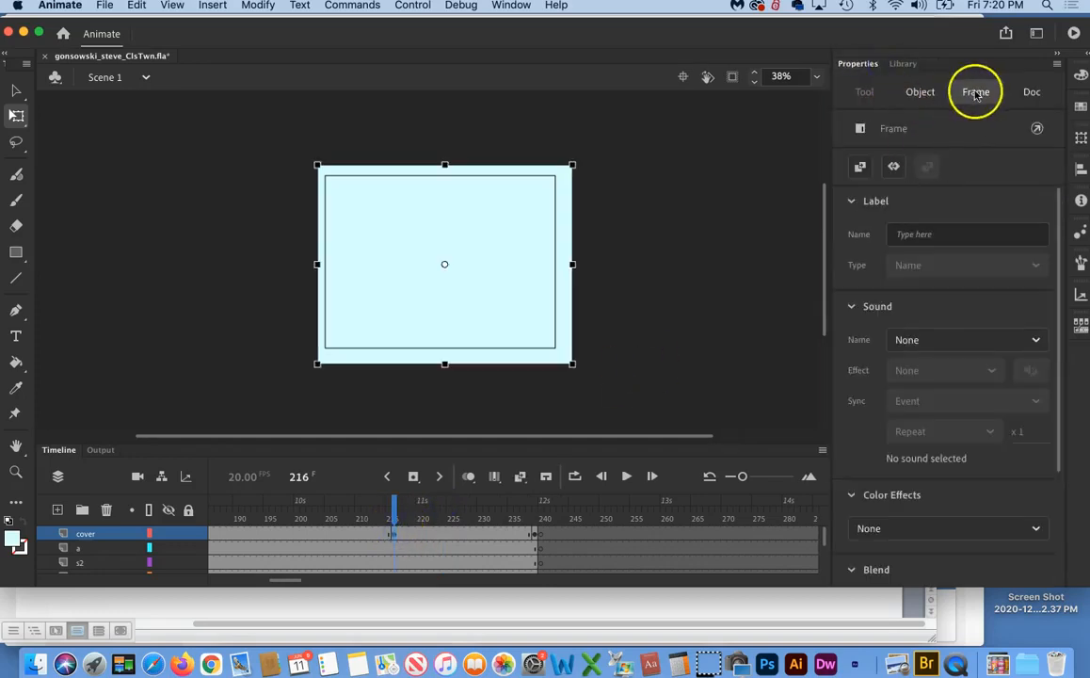
click(924, 93)
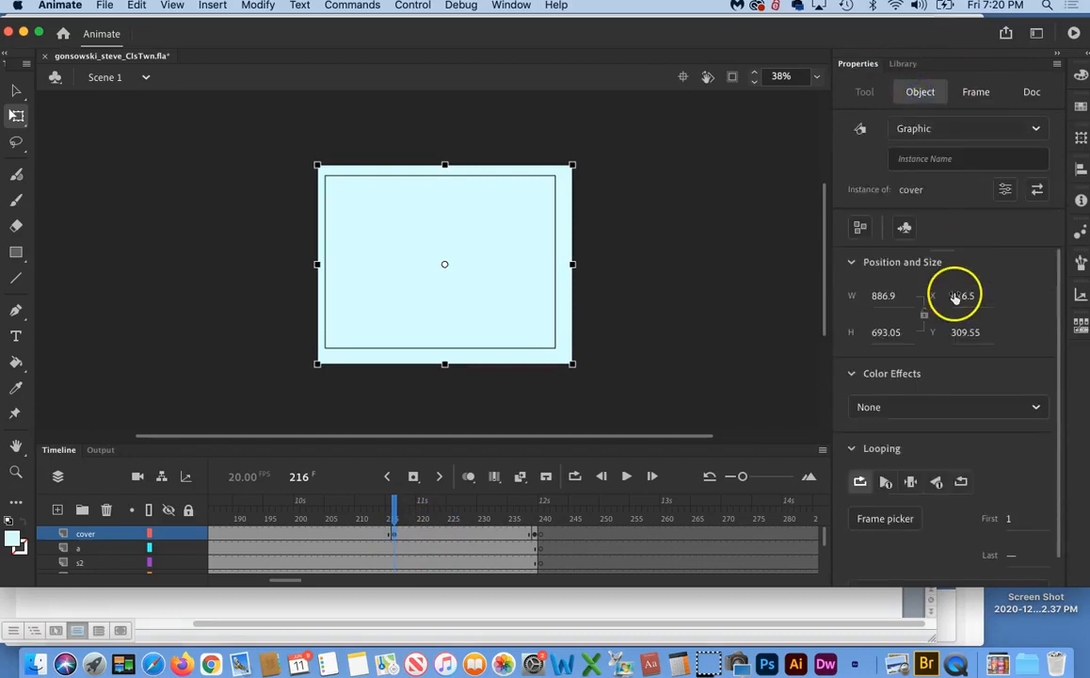
scroll(975, 367, down, 1)
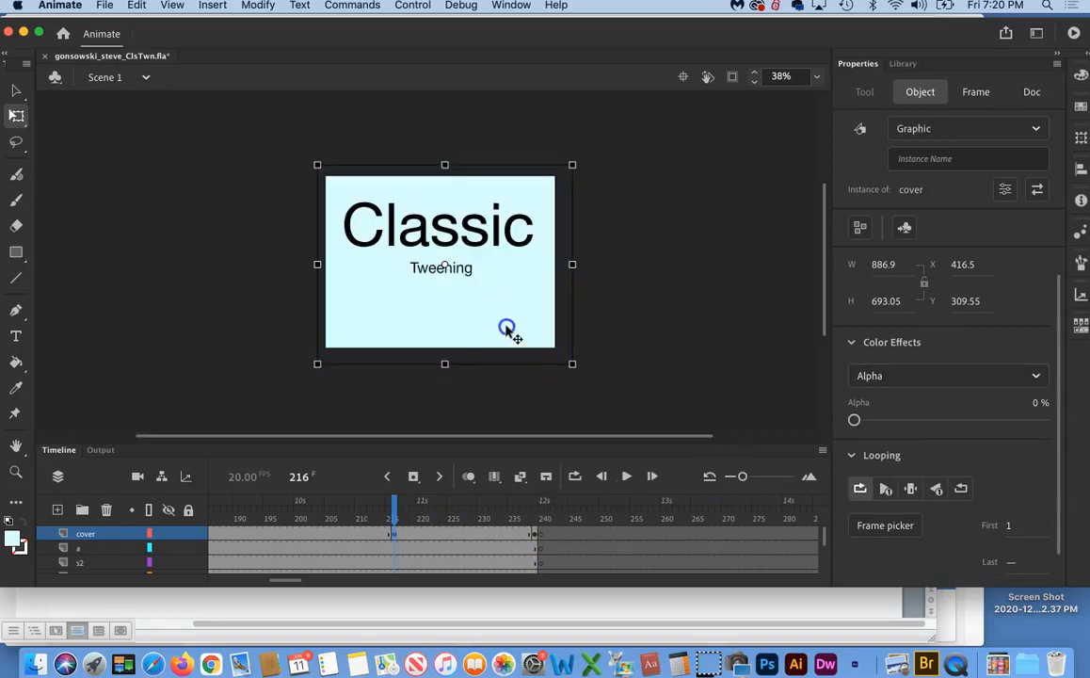
click(855, 420)
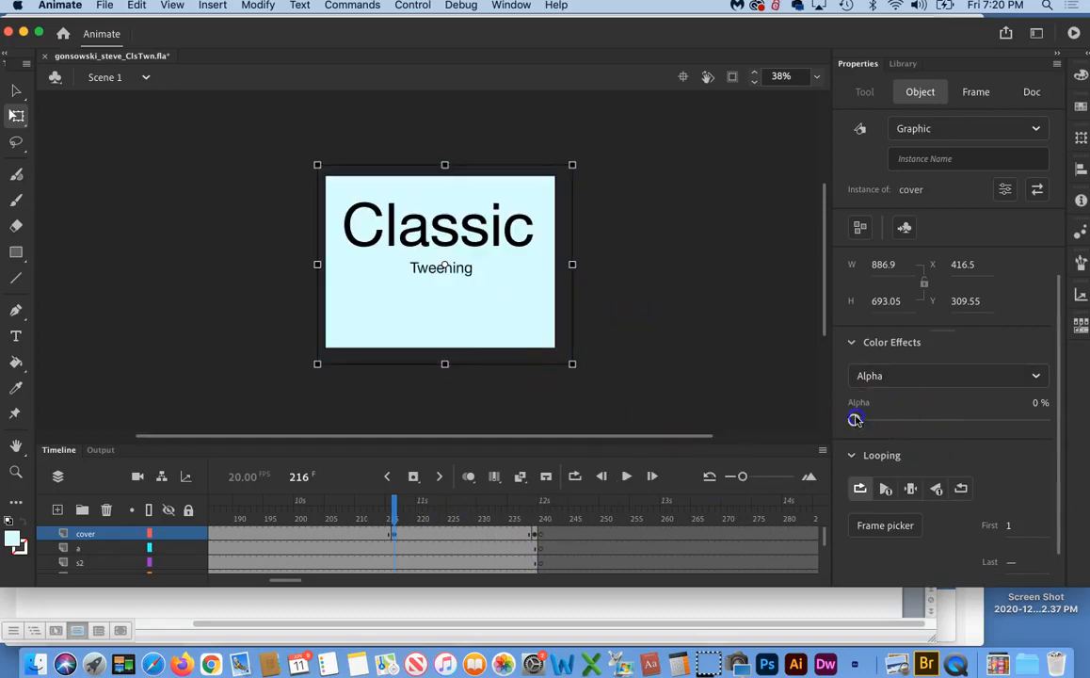
- Create a classic tween between the cover layer's keyframes at frames 216 and 239, and scrub through the fade into the symbol animation
right_click(457, 535)
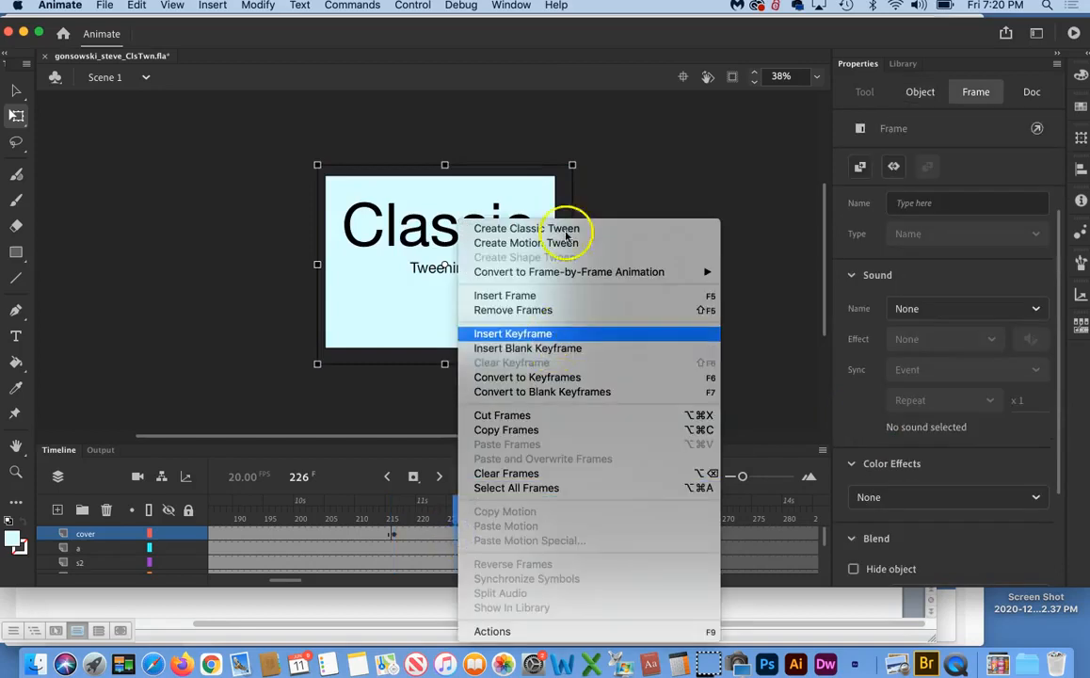
click(524, 228)
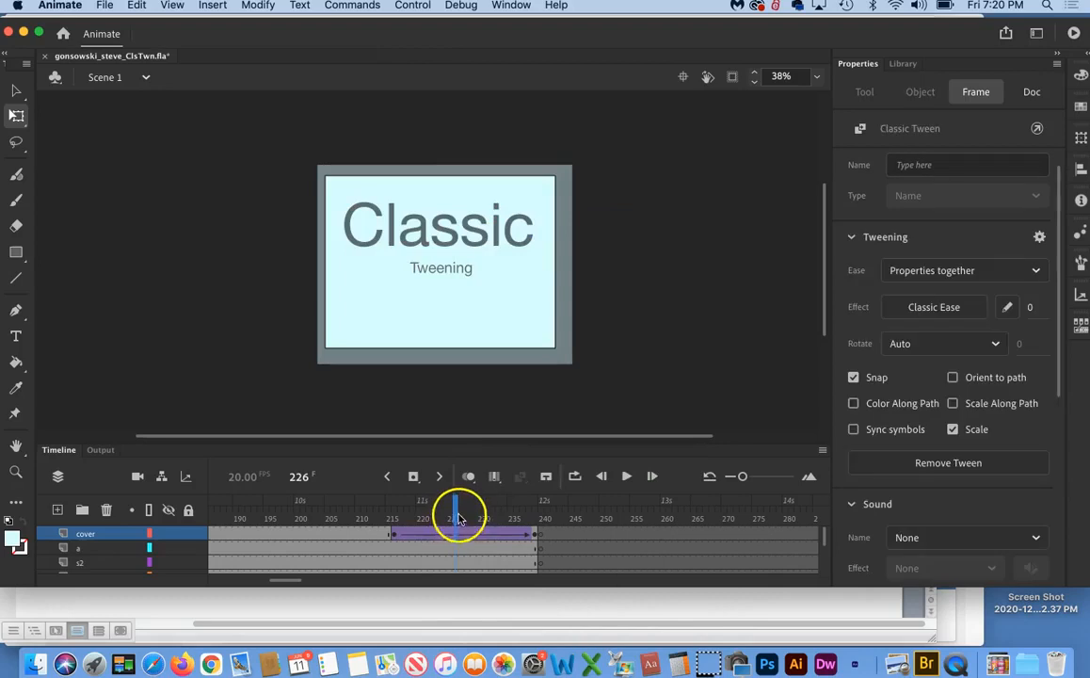
drag(456, 515, 546, 520)
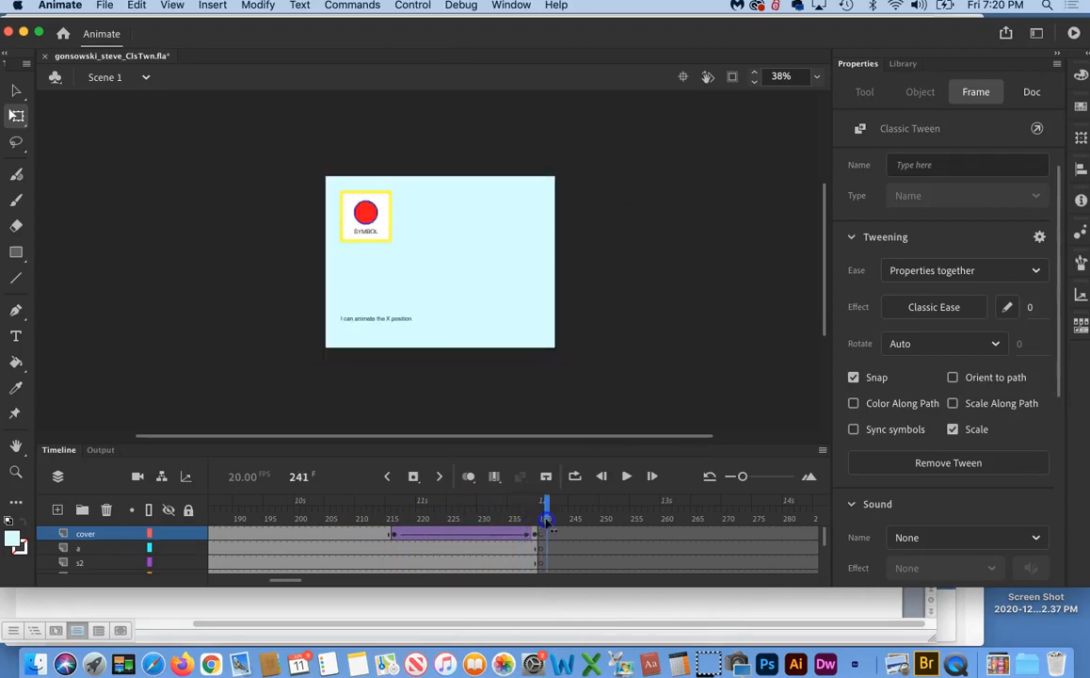
drag(614, 529, 756, 524)
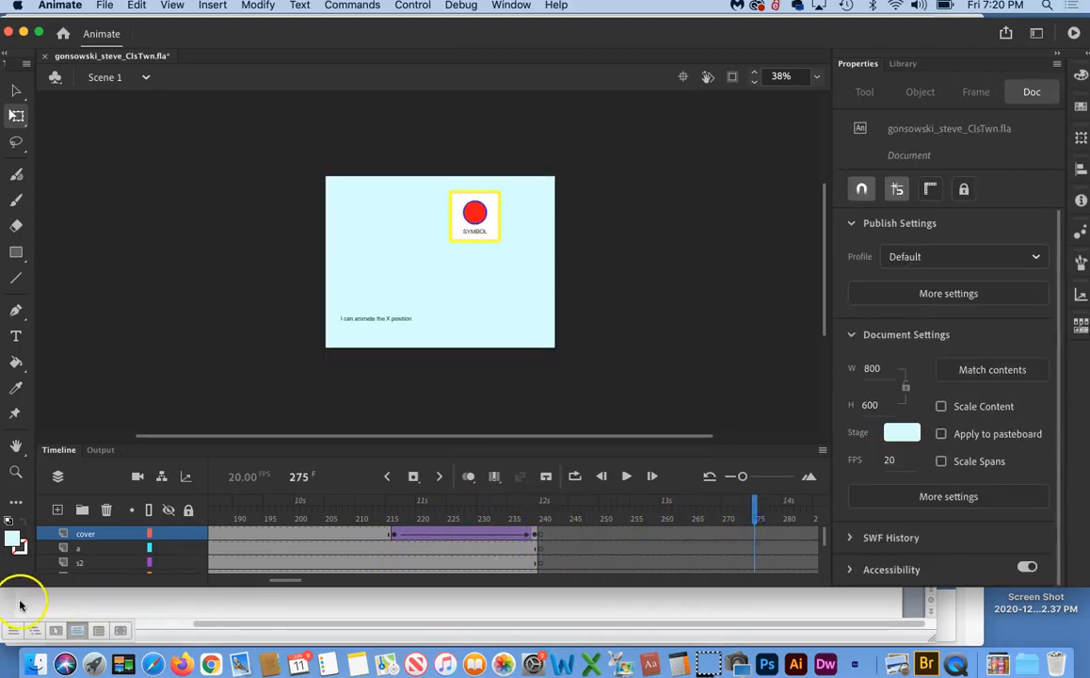